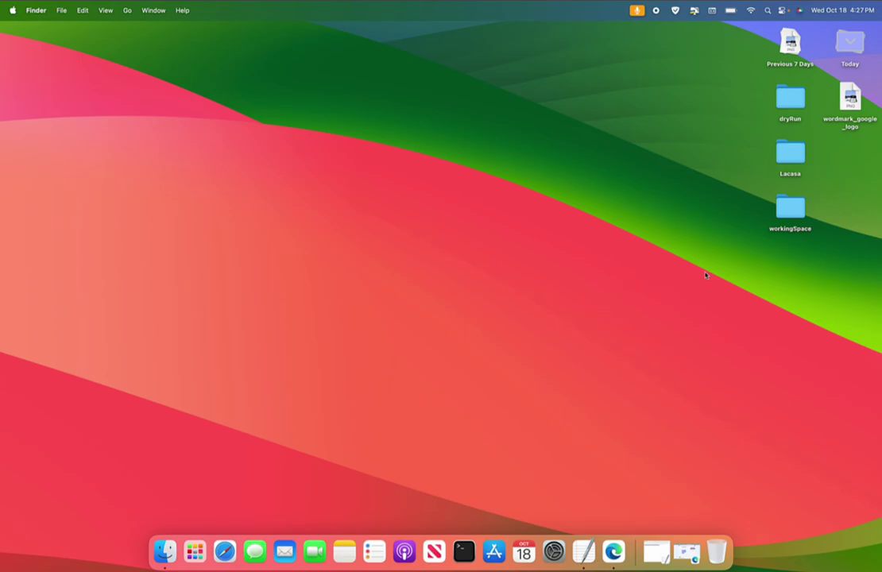
- Open the wordmark_google_logo reference image from the desktop in Preview
double_click(850, 99)
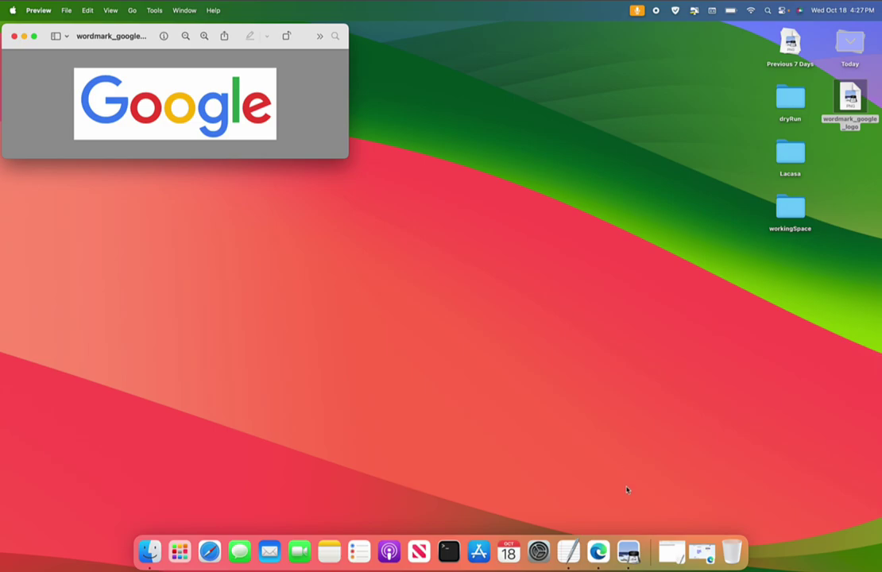
- Bring Edge forward on Figma's downloads page showing the font installers
click(599, 551)
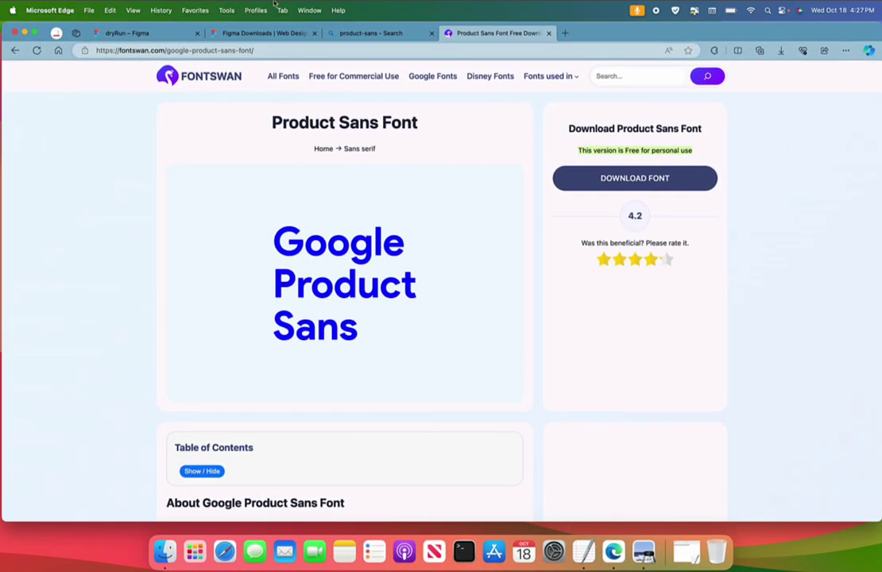
click(262, 34)
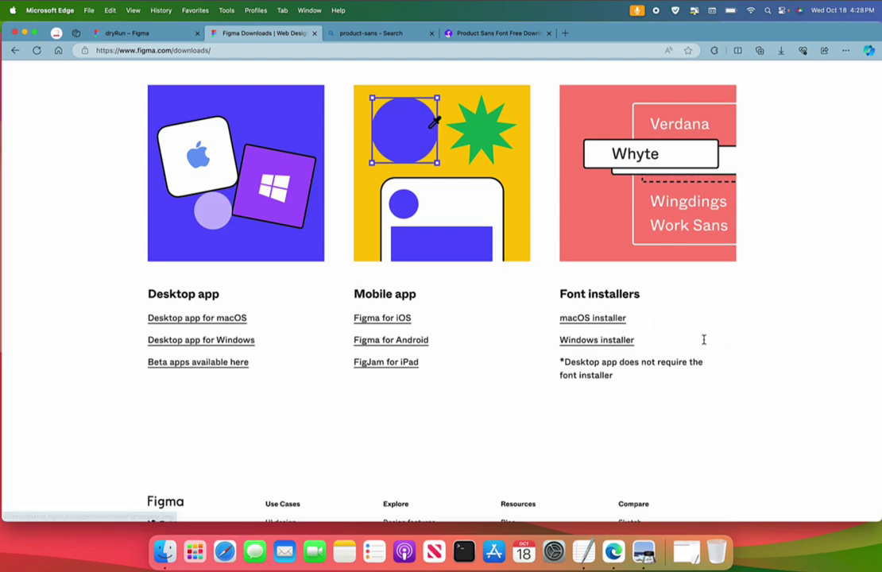
- Download InstallFigmaAgent.dmg and run the Figma Agent macOS font installer to completion
click(609, 321)
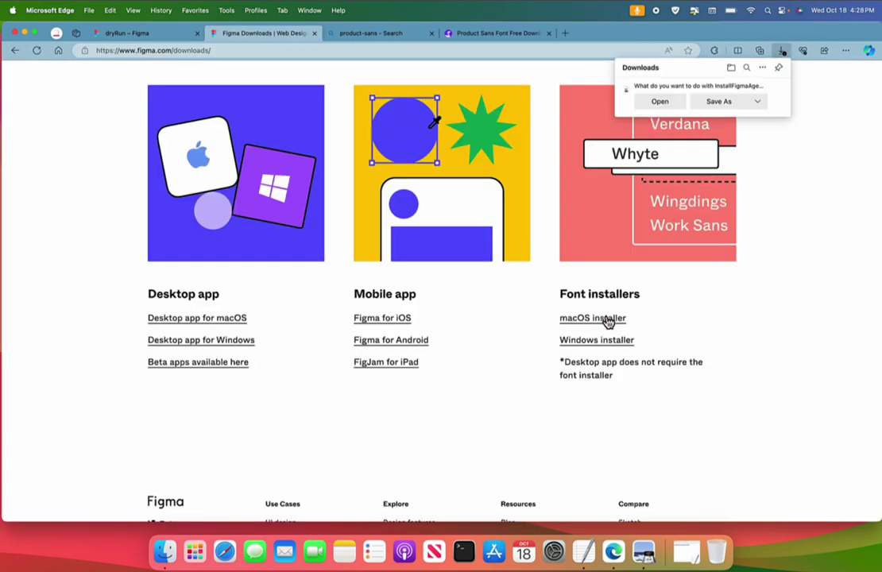
click(660, 102)
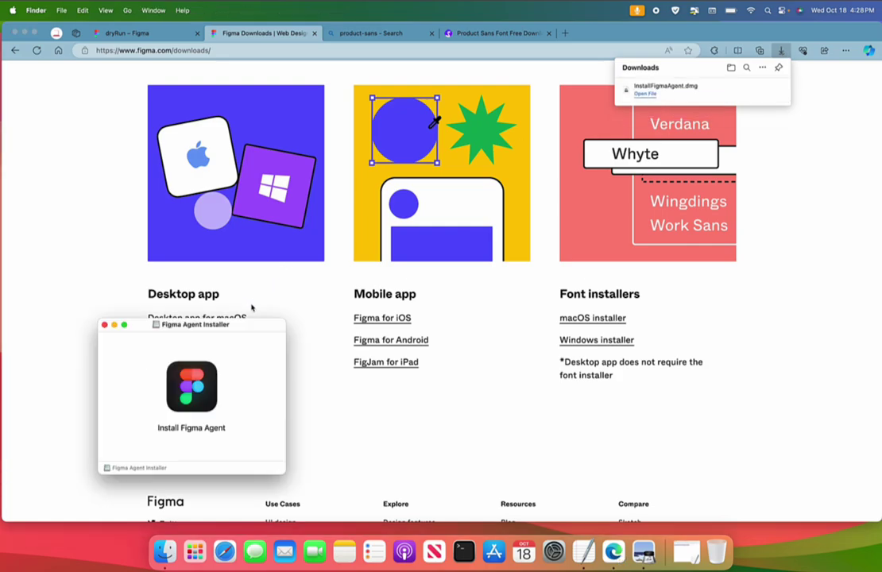
click(199, 383)
double_click(202, 384)
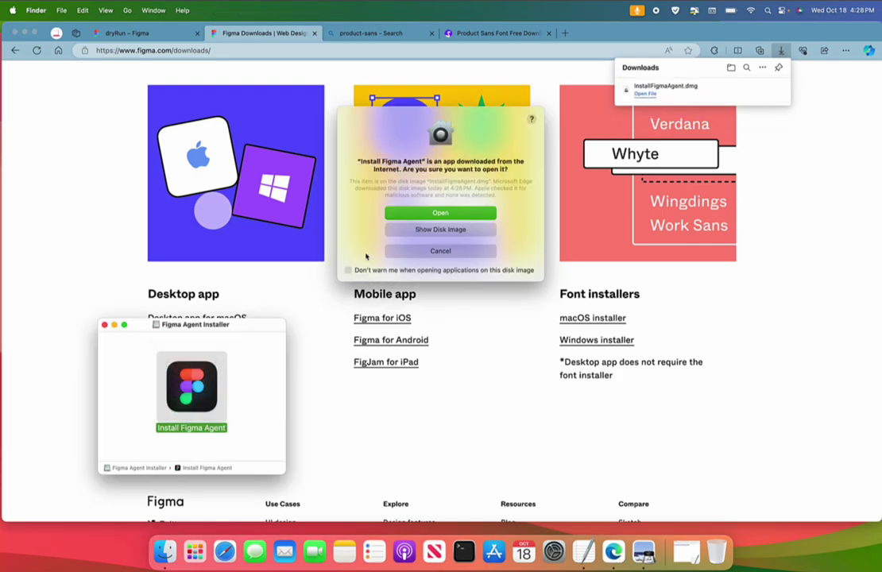
click(457, 213)
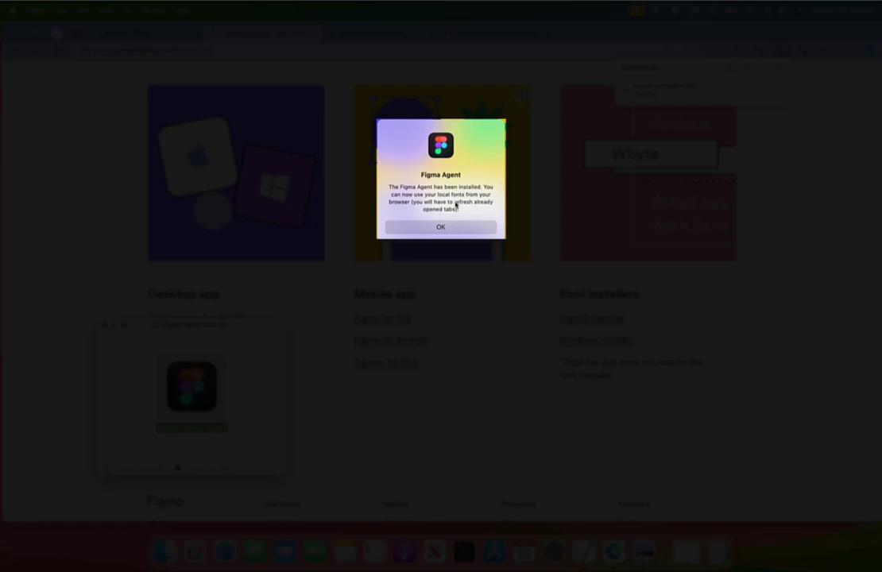
click(443, 227)
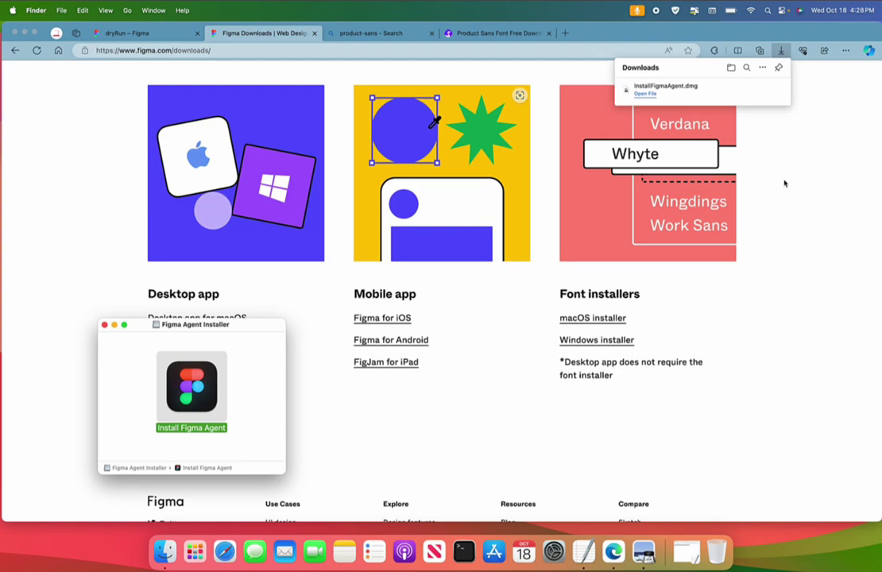
- Eject the Figma Agent Installer disk and return to Edge's downloads page
click(787, 185)
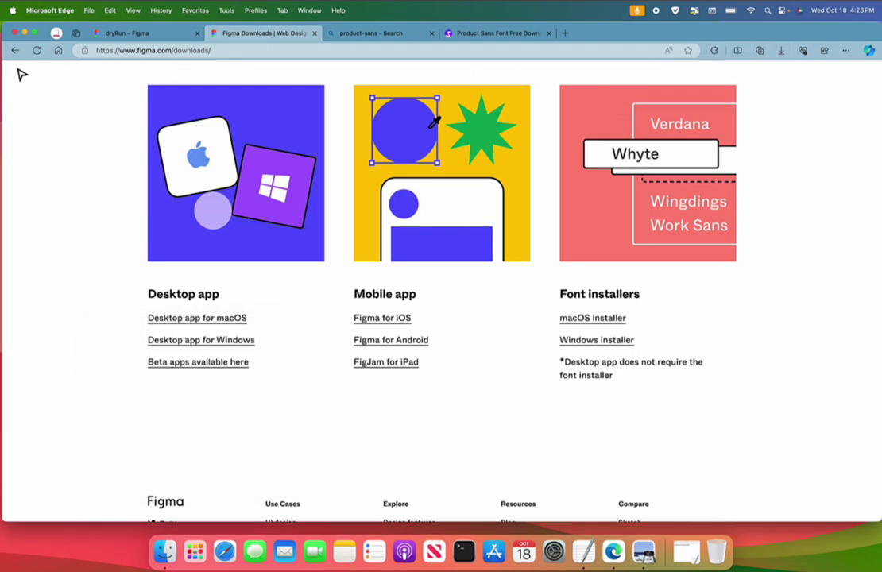
click(24, 33)
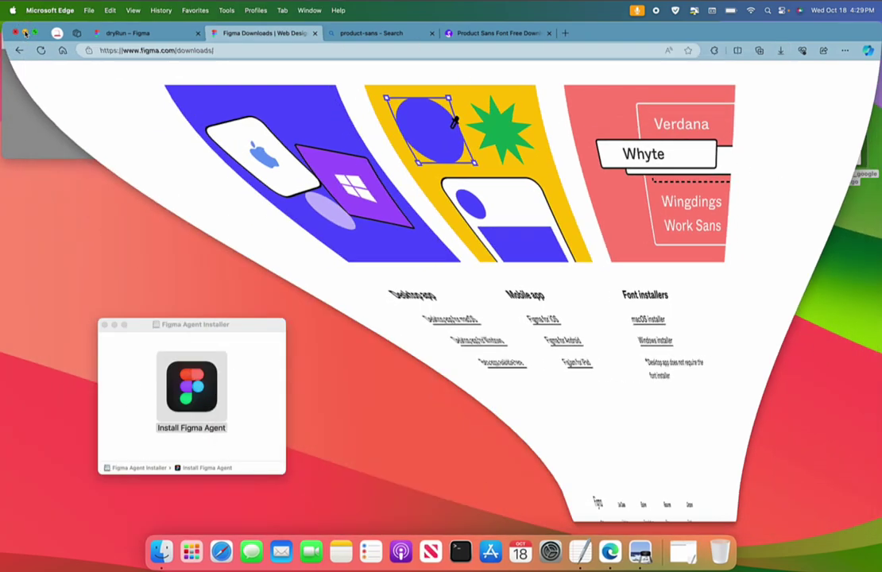
right_click(853, 44)
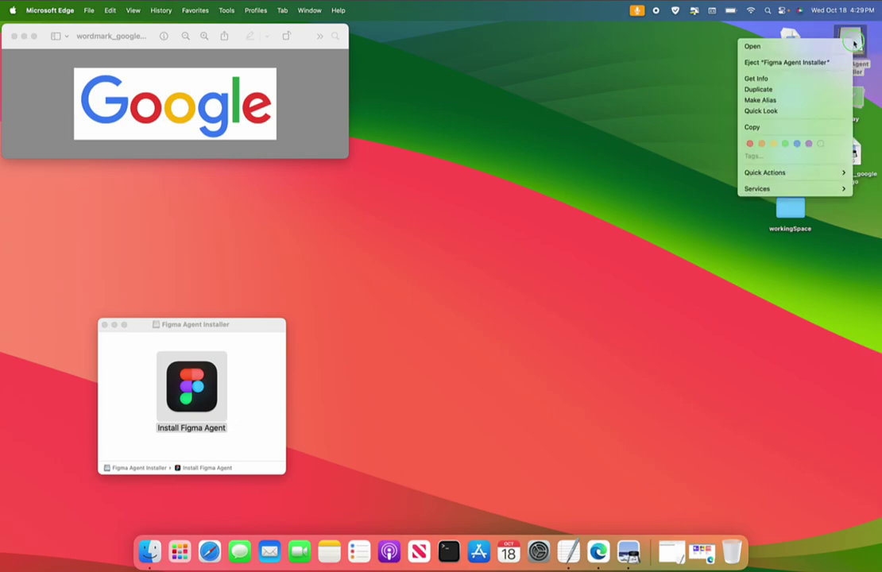
click(799, 63)
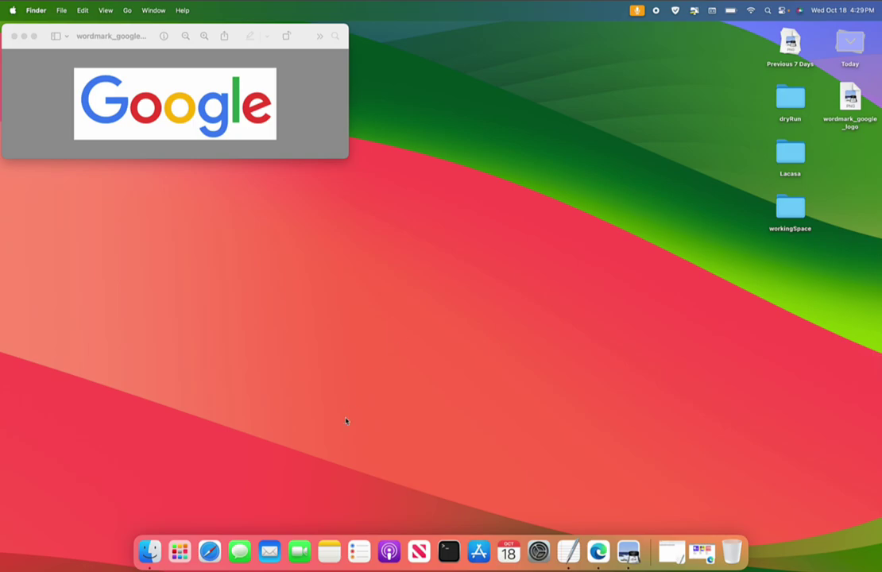
click(597, 546)
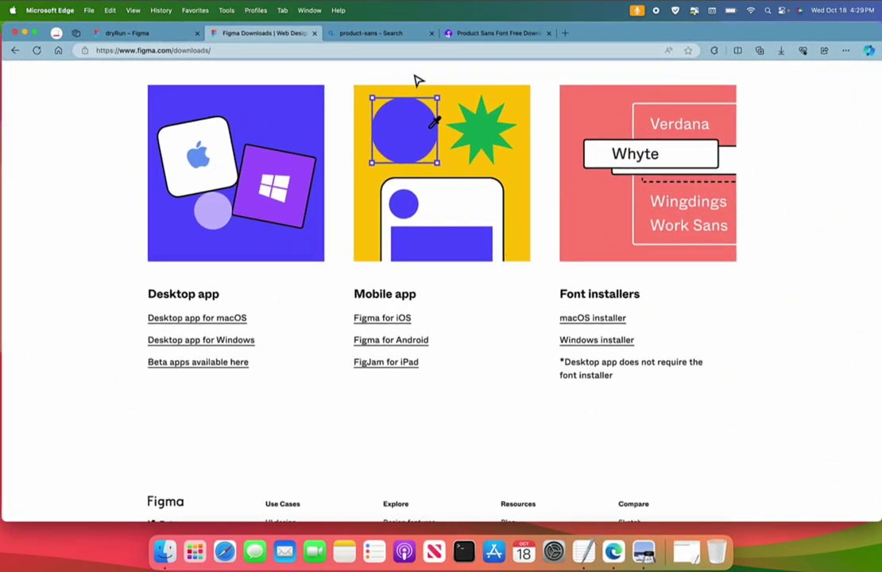
- Download Product-Sans.zip from Fontswan and extract it into a Product-Sans folder in Finder
click(498, 33)
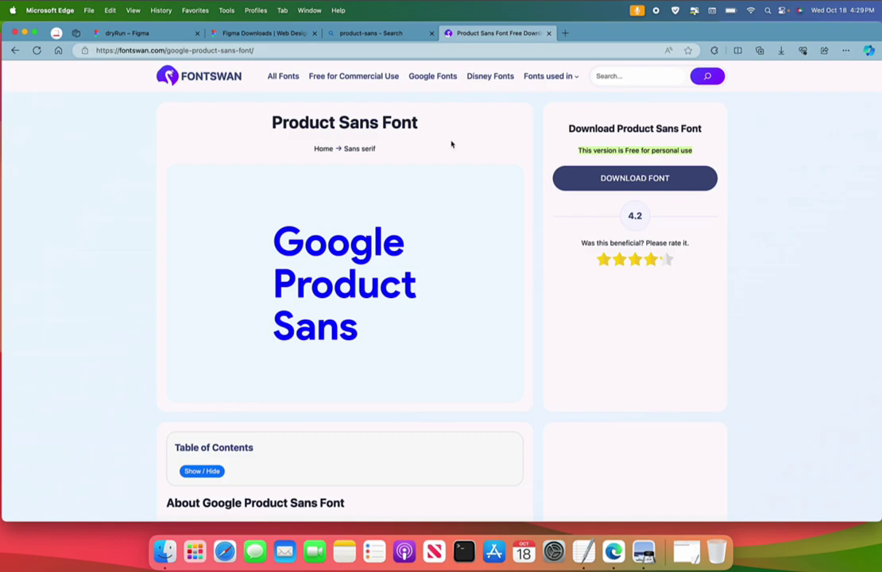
click(619, 179)
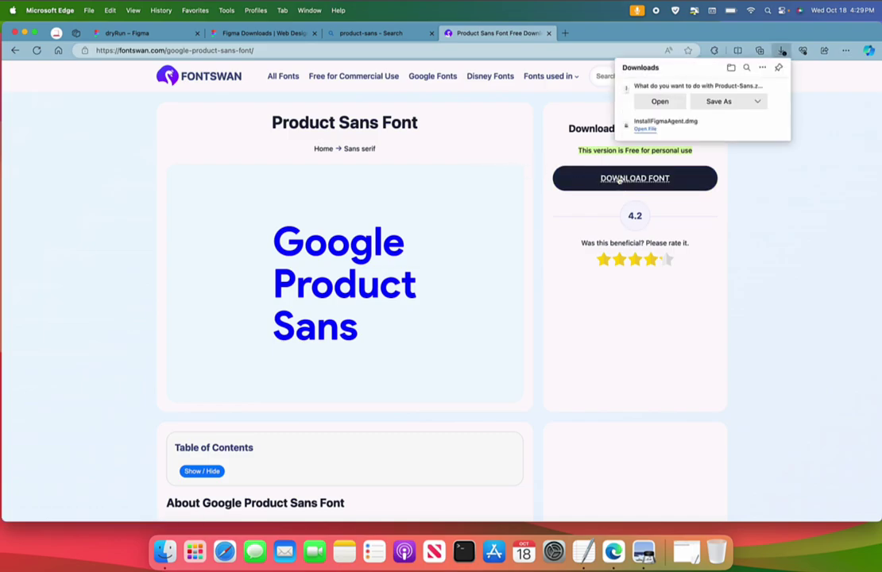
click(664, 102)
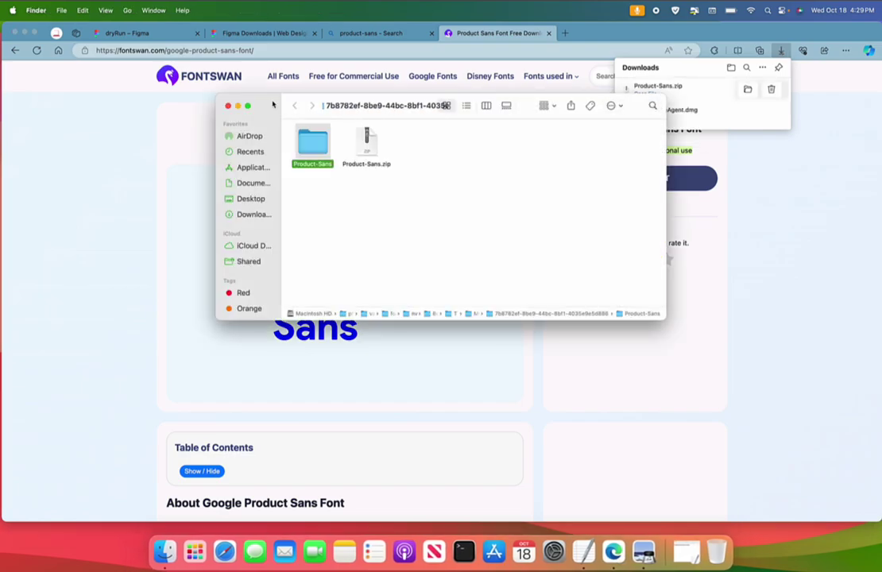
drag(262, 100, 67, 100)
key(super+m)
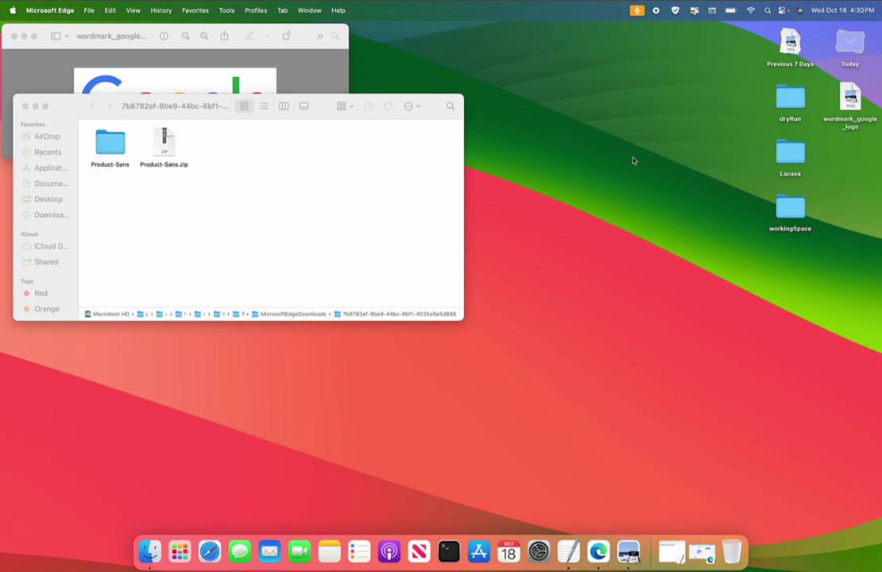
- Launch Font Book and add all twelve Product Sans font files to it
key(super+space)
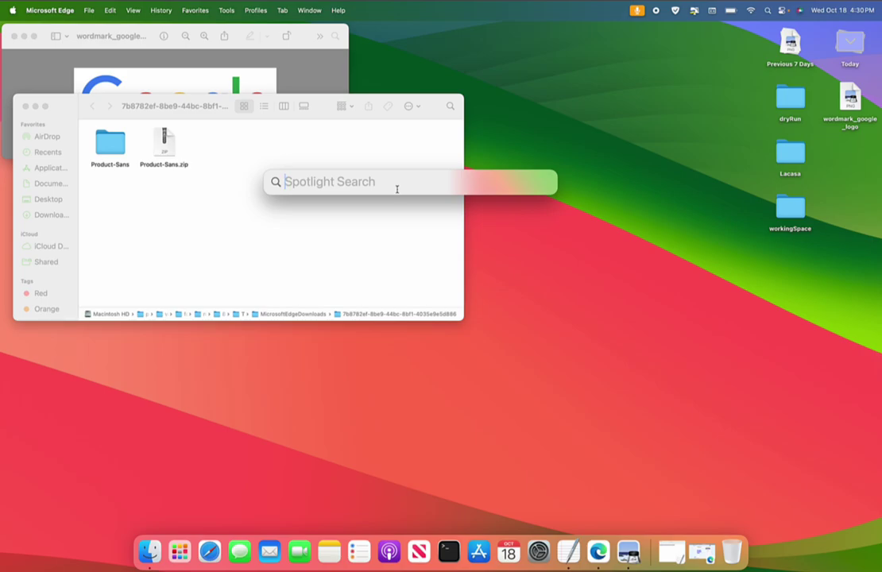
text(font)
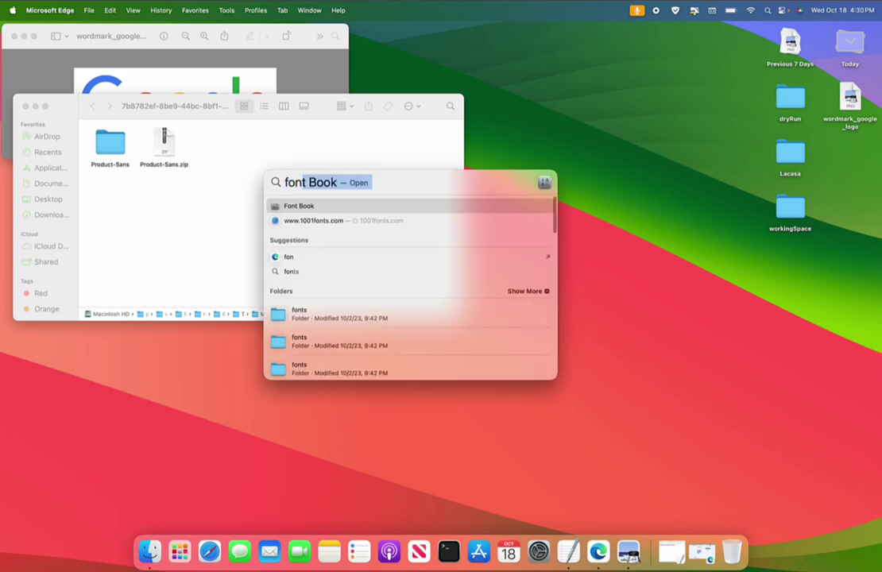
key(Return)
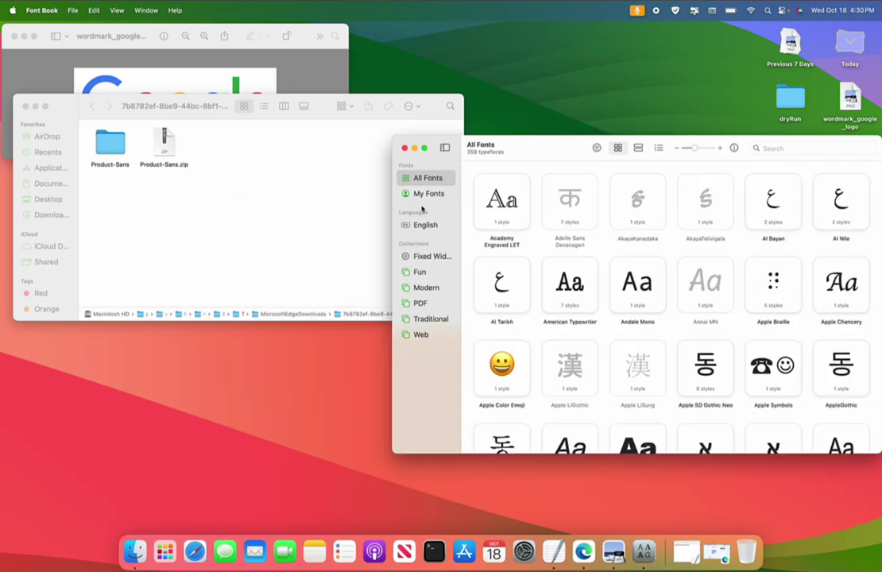
double_click(109, 147)
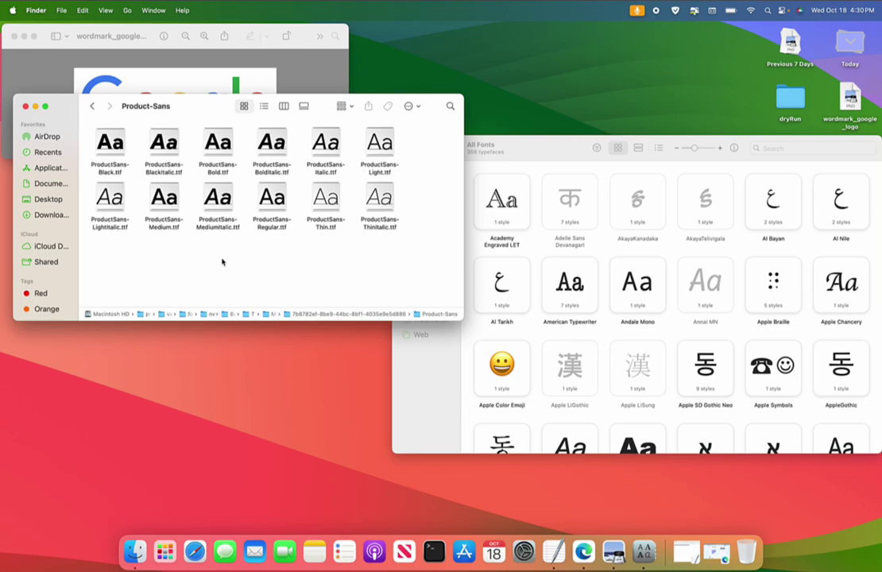
key(super+a)
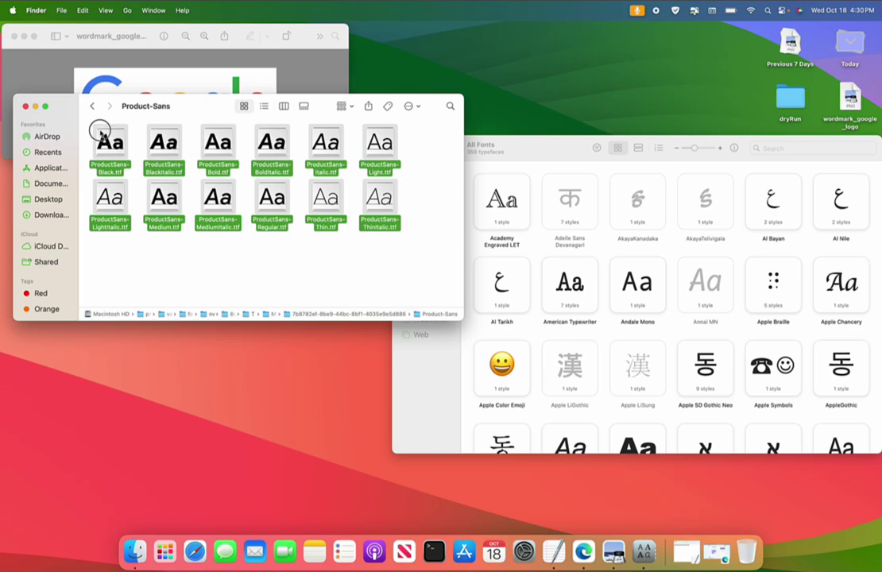
drag(101, 135, 559, 264)
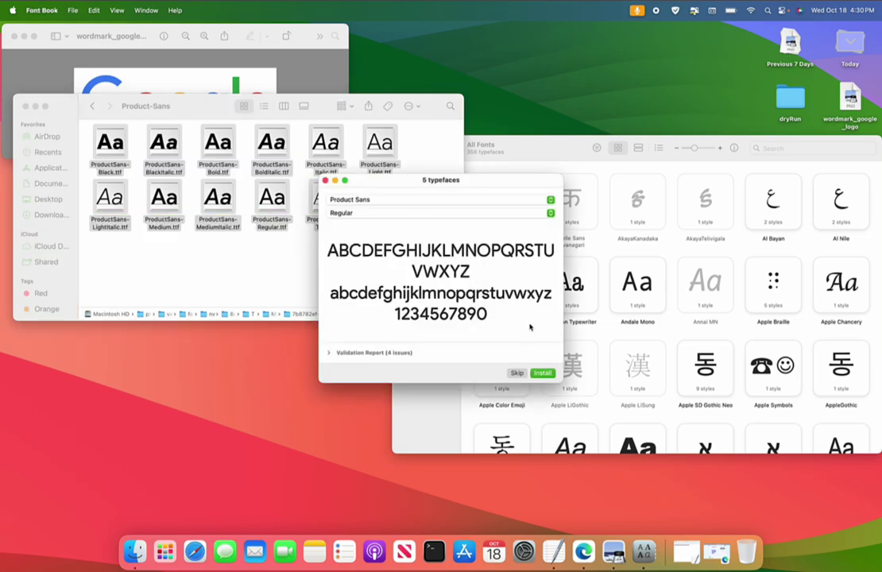
- Install the Product Sans Regular, Black, Light and Medium styles
click(543, 374)
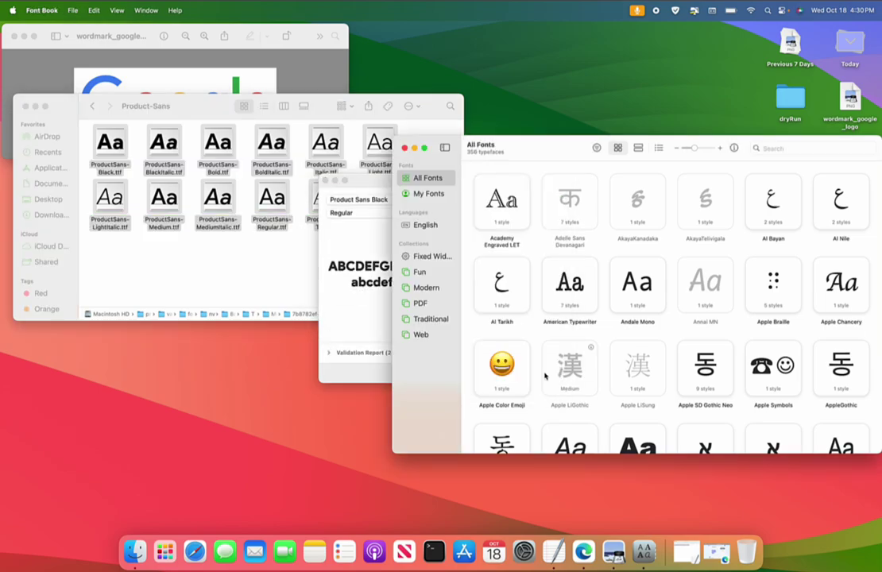
click(374, 333)
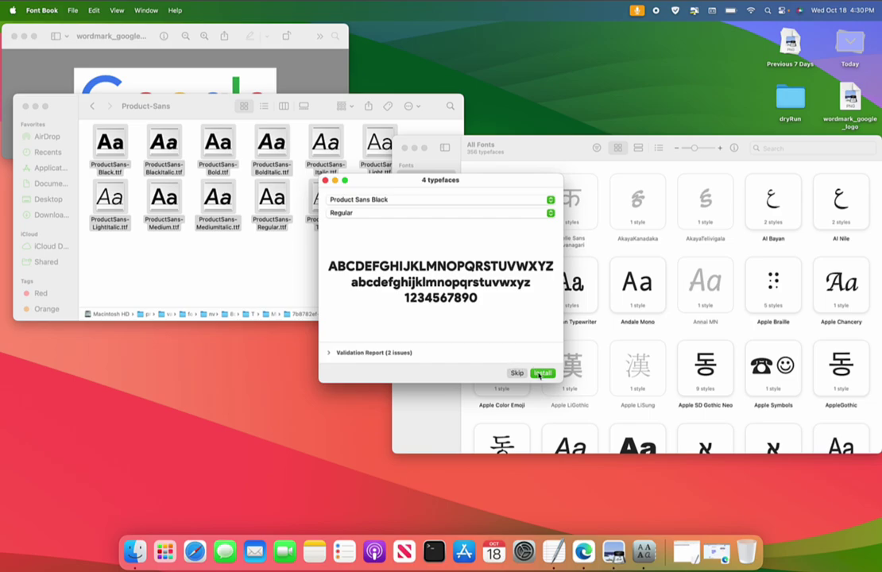
key(Return)
click(323, 337)
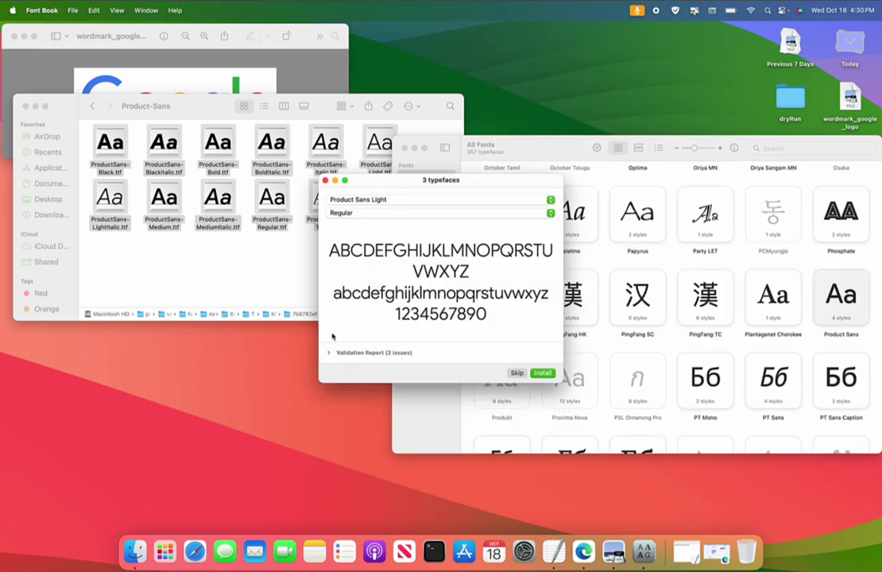
click(543, 374)
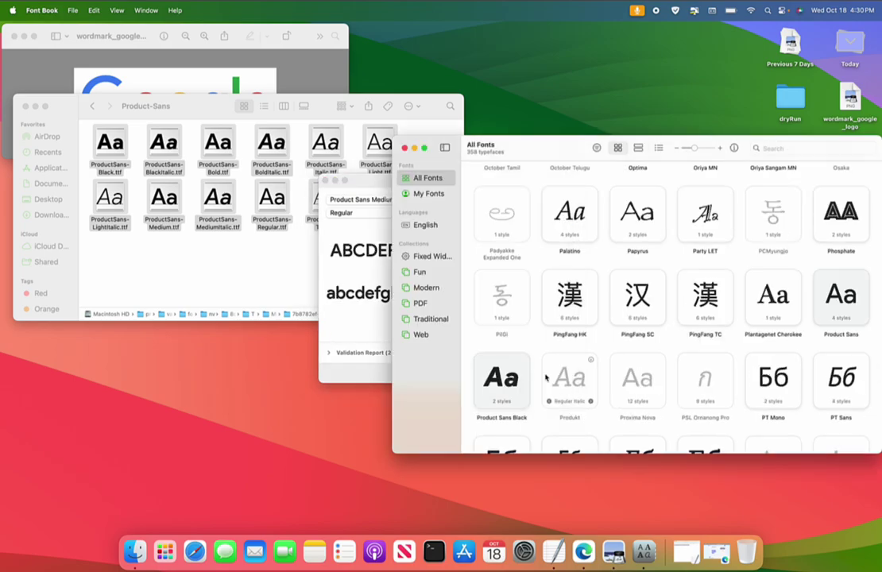
click(344, 306)
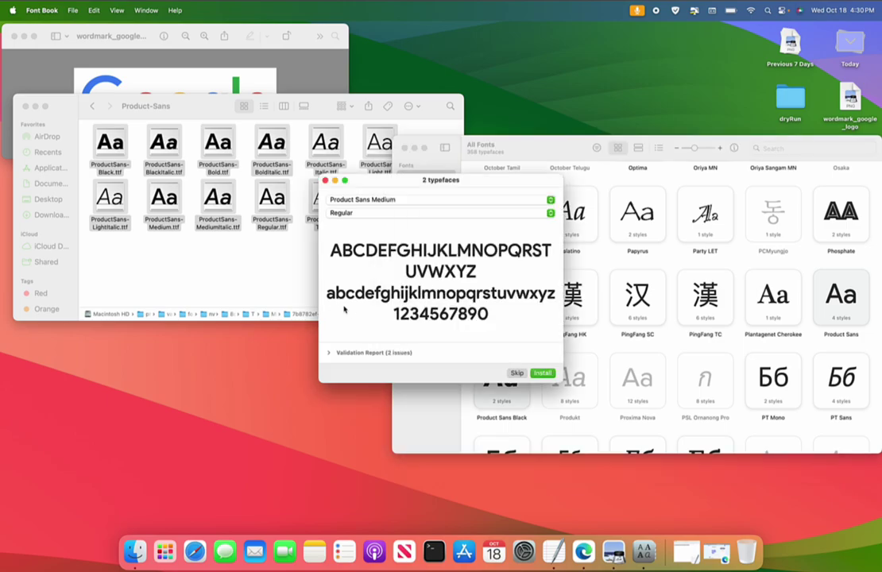
click(543, 372)
- Install Product Sans Thin, close the folder and preview windows, and minimise Font Book
click(363, 315)
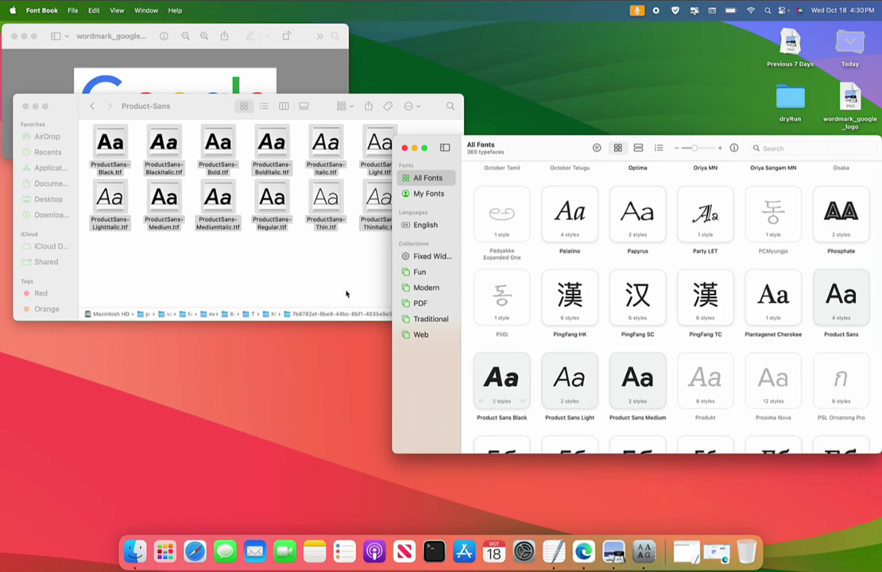
click(341, 286)
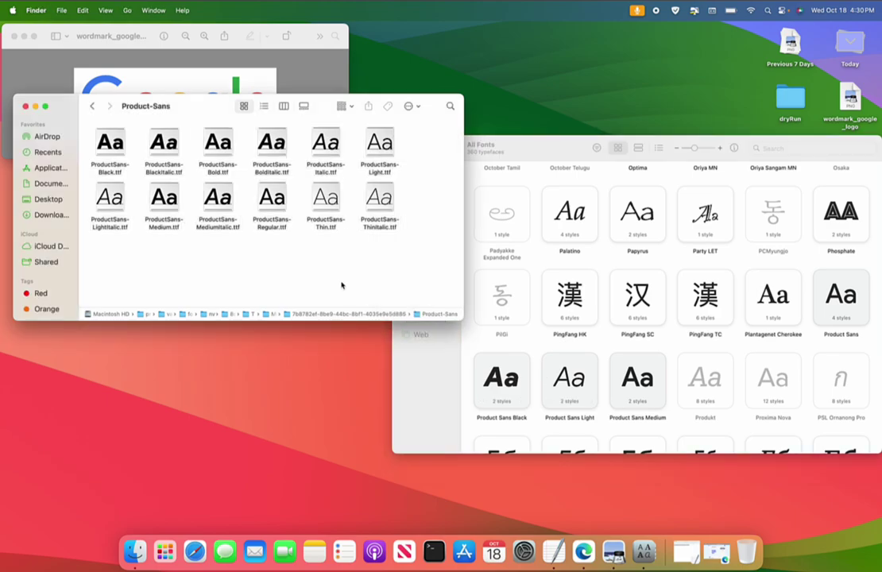
click(24, 105)
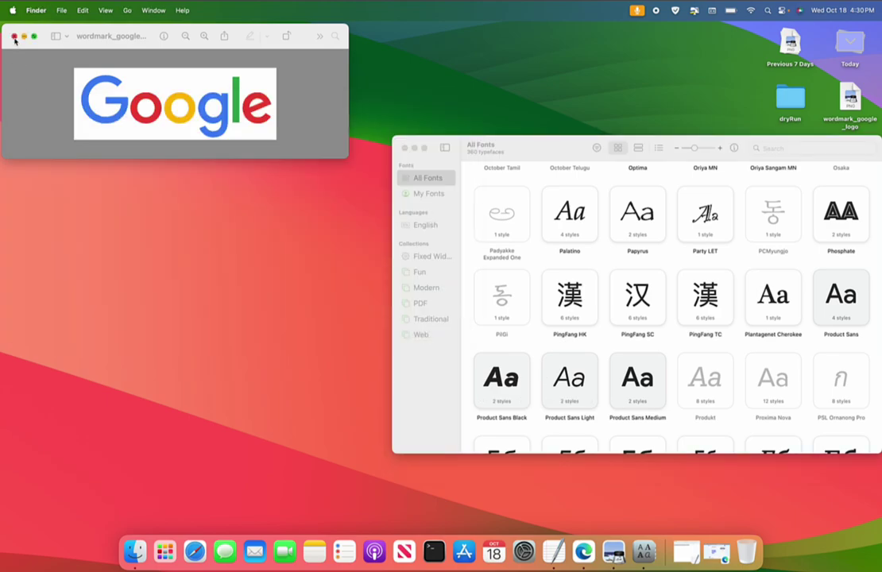
click(14, 37)
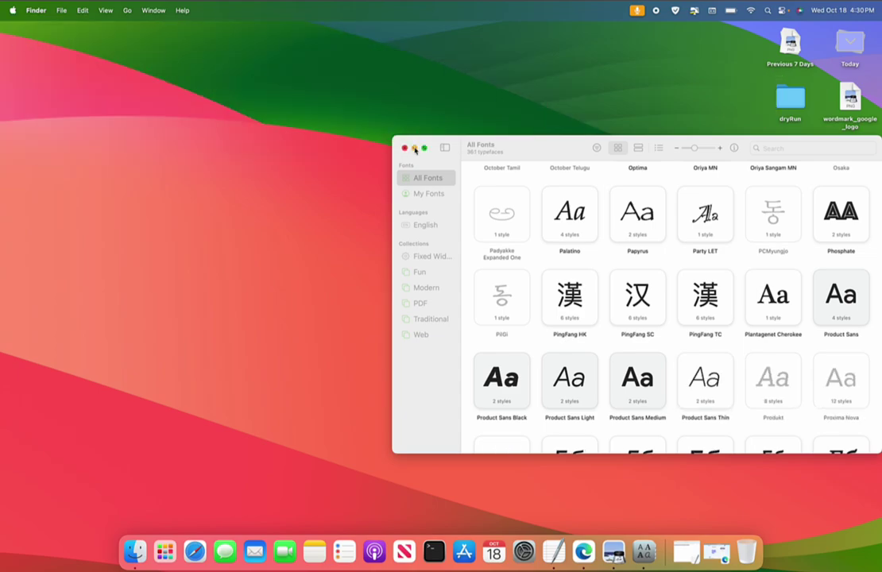
click(415, 149)
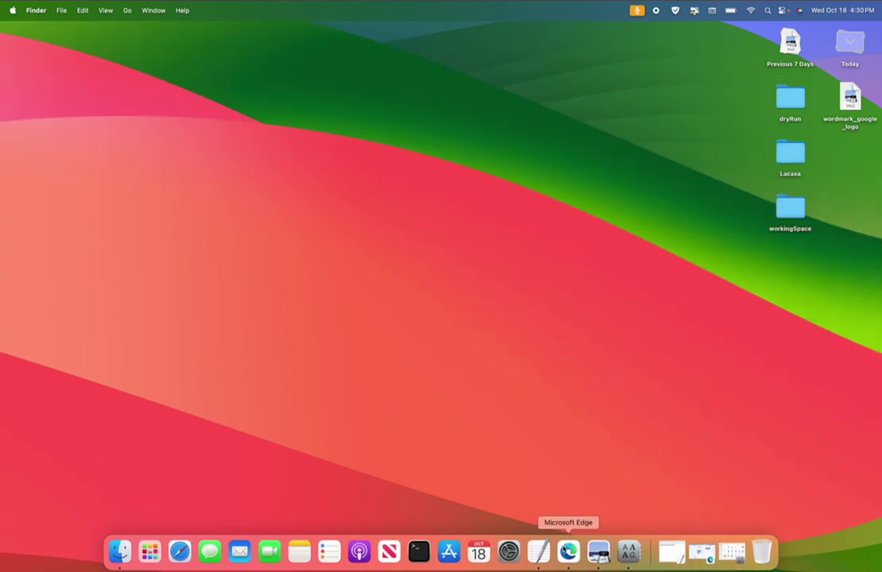
- Return to Edge, checking the dryRun project and Figma downloads tabs
click(574, 551)
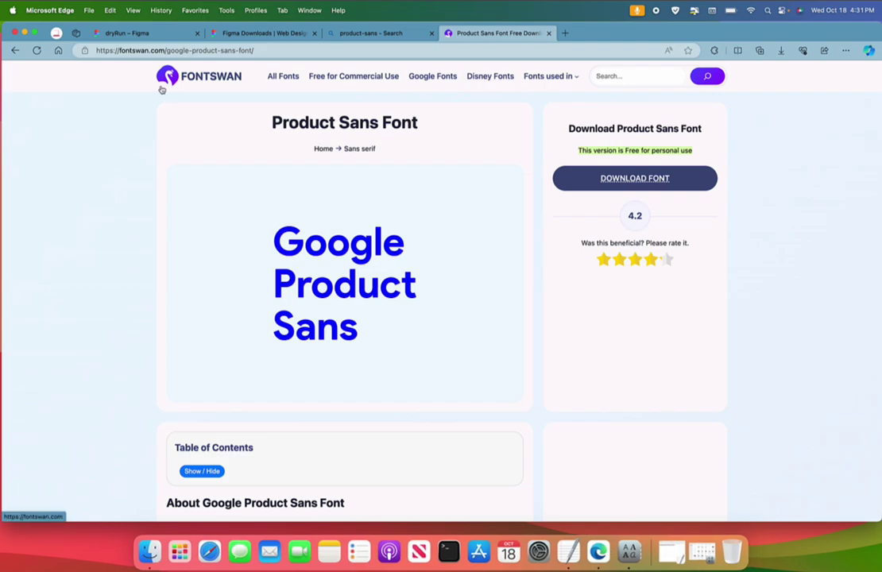
click(158, 34)
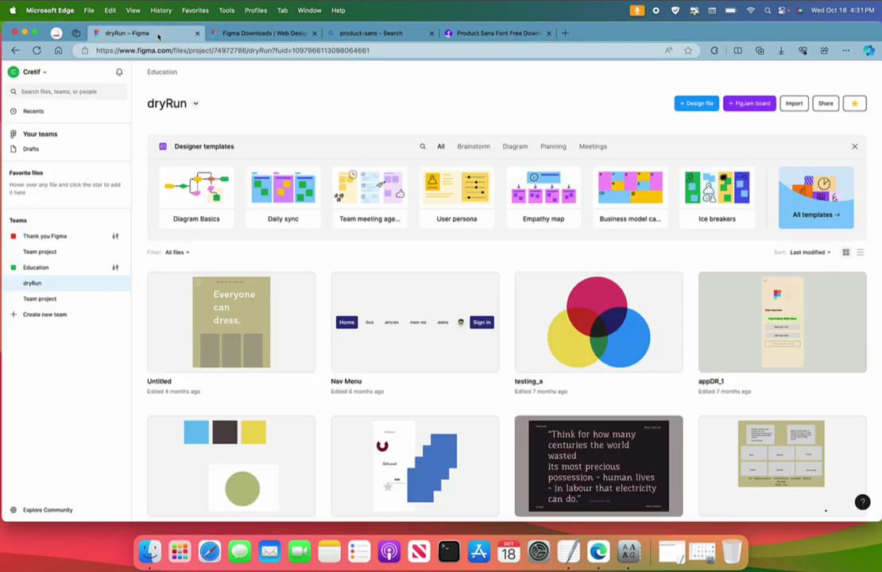
click(246, 32)
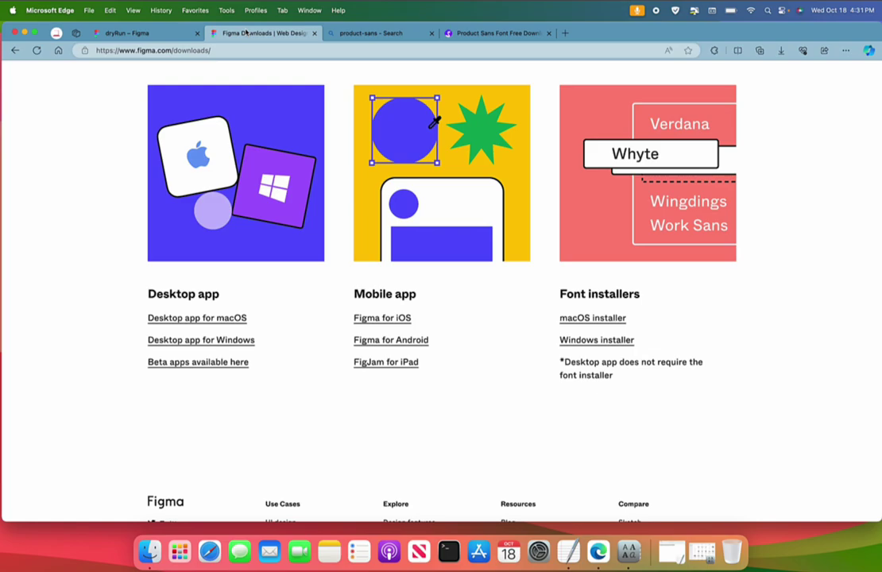
- Launch the Figma desktop app via Spotlight search for 'figma'
click(767, 11)
key(BackSpace)
text(figma)
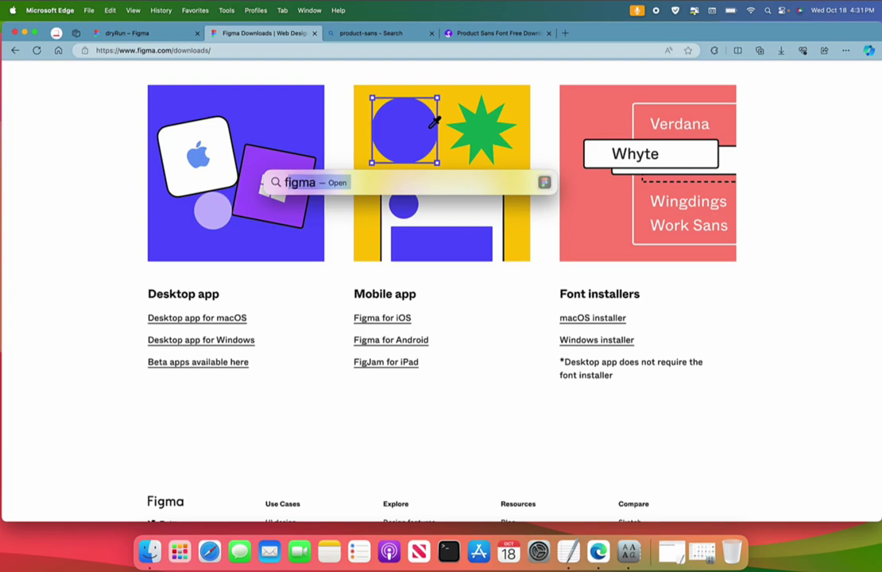
key(Return)
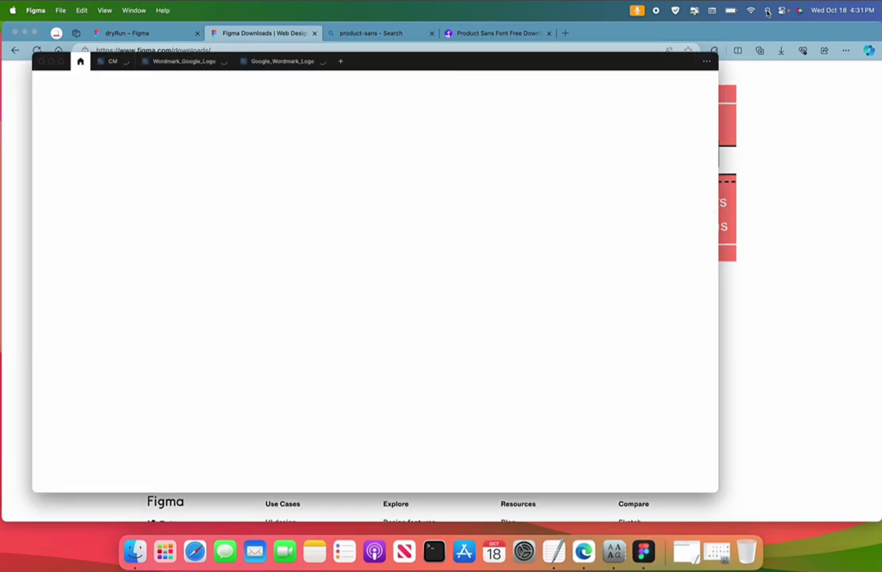
- Open the existing Google_Wordmark_Logo file and look over its colour styles
click(341, 62)
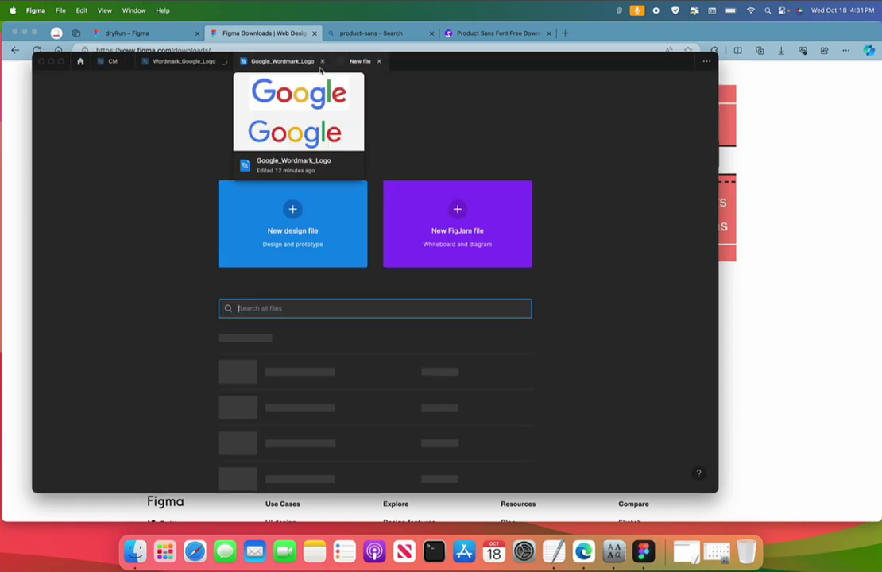
click(299, 66)
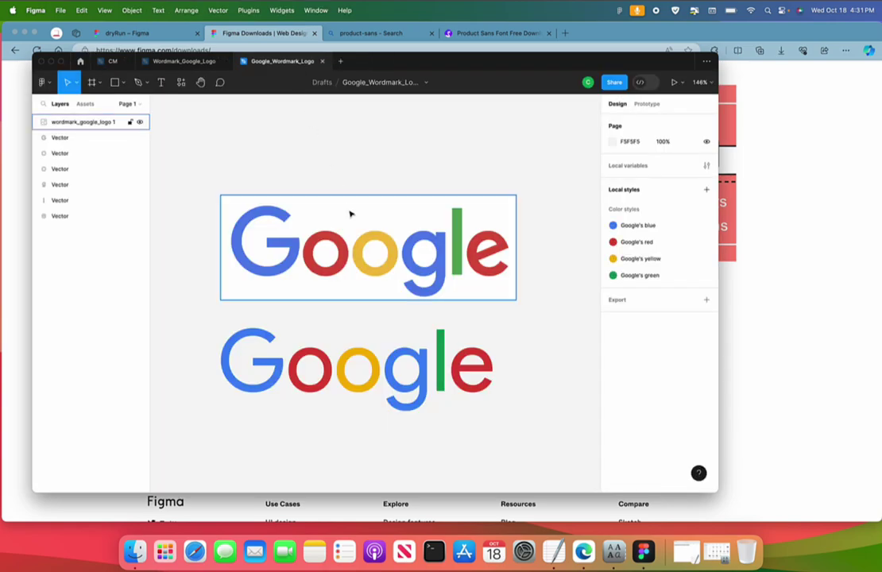
scroll(350, 213, down, 2)
scroll(351, 213, up, 2)
scroll(350, 213, right, 2)
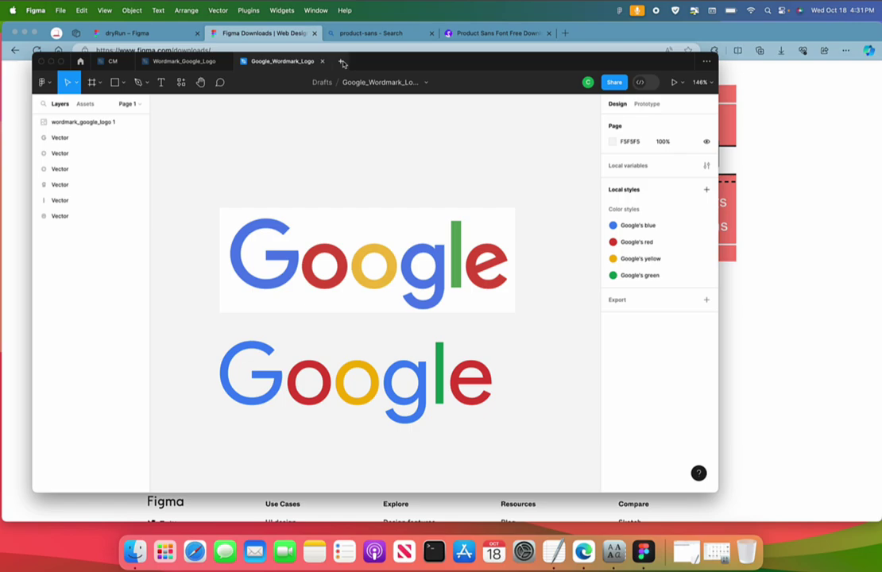
- Create a new blank Untitled design file in Drafts
click(342, 62)
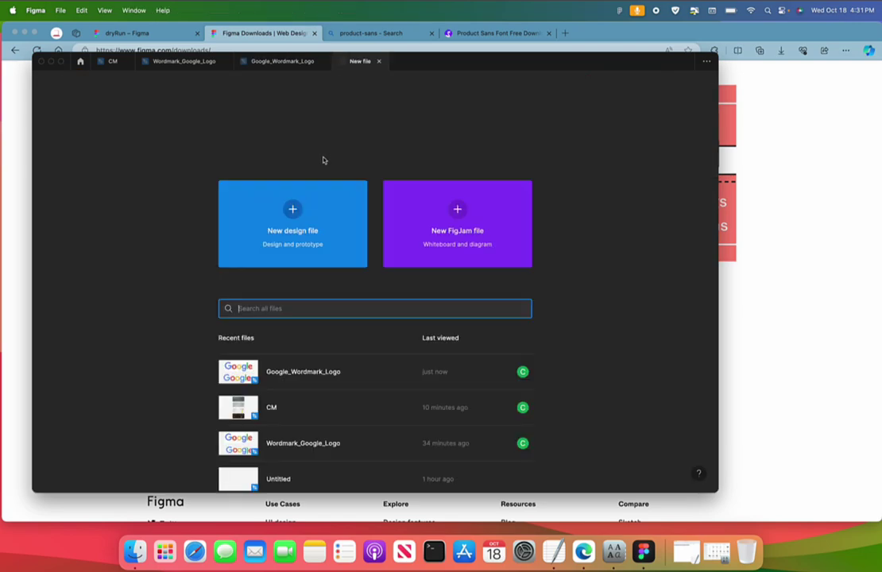
click(320, 234)
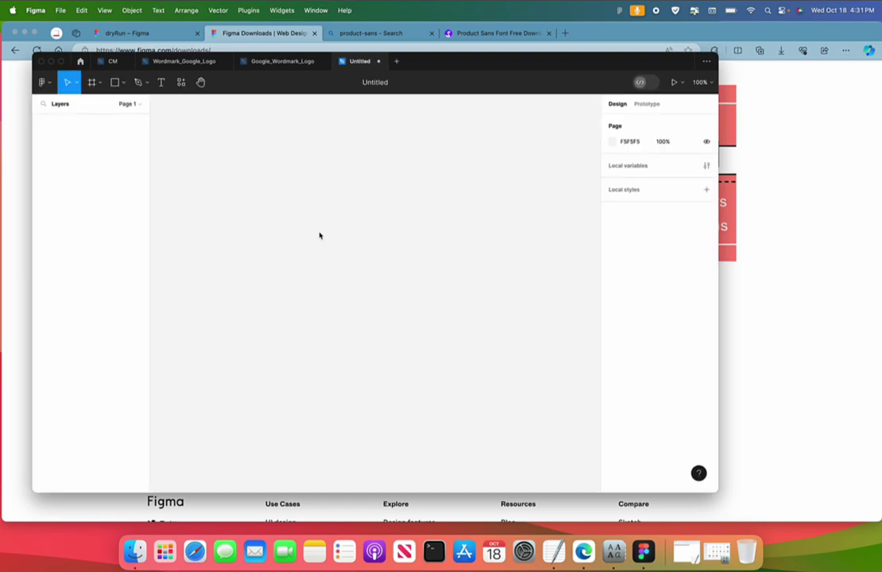
click(385, 84)
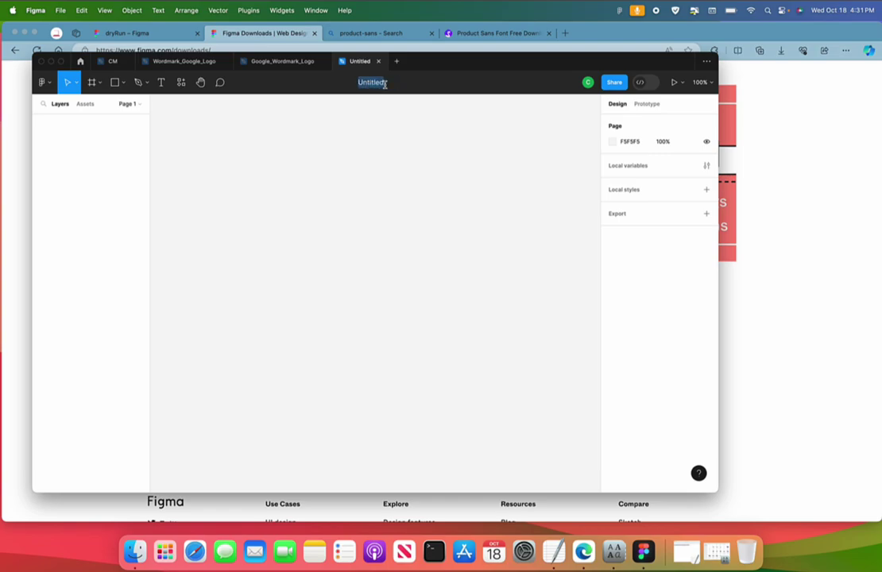
- Rename the file wordmark_Google_logo and close the Google_Wordmark_Logo and Wordmark_Google_Logo tabs
text(W)
text(rdmar)
text(k_)
text(Goo)
text(gle_lo)
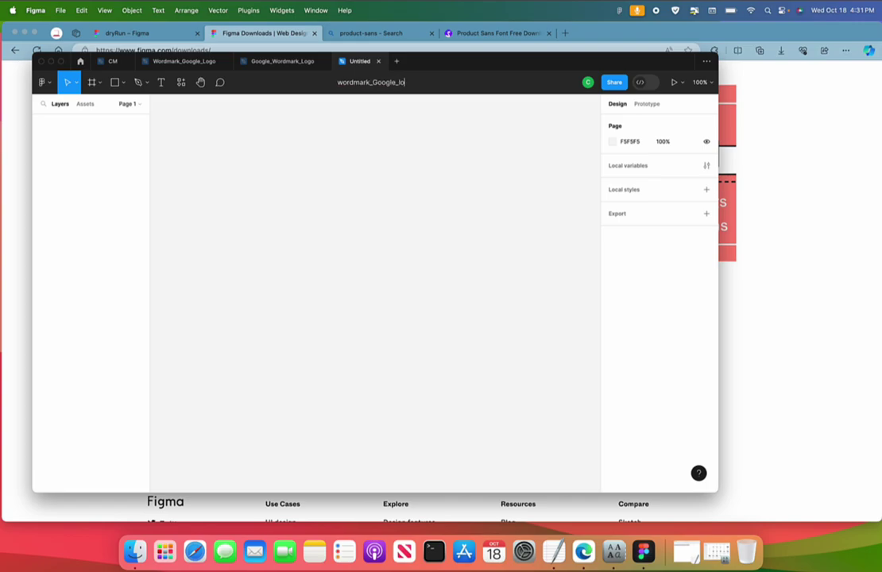
text(go)
key(Return)
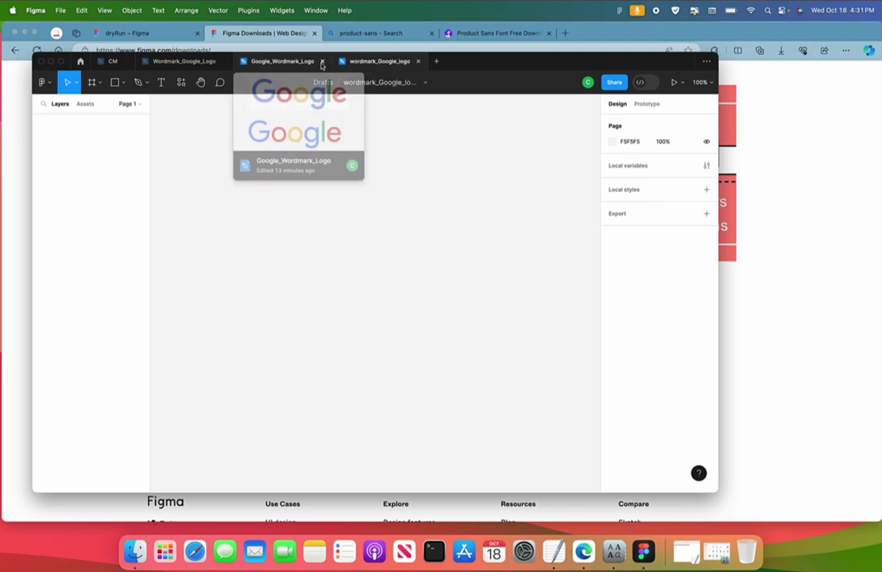
click(319, 62)
click(221, 61)
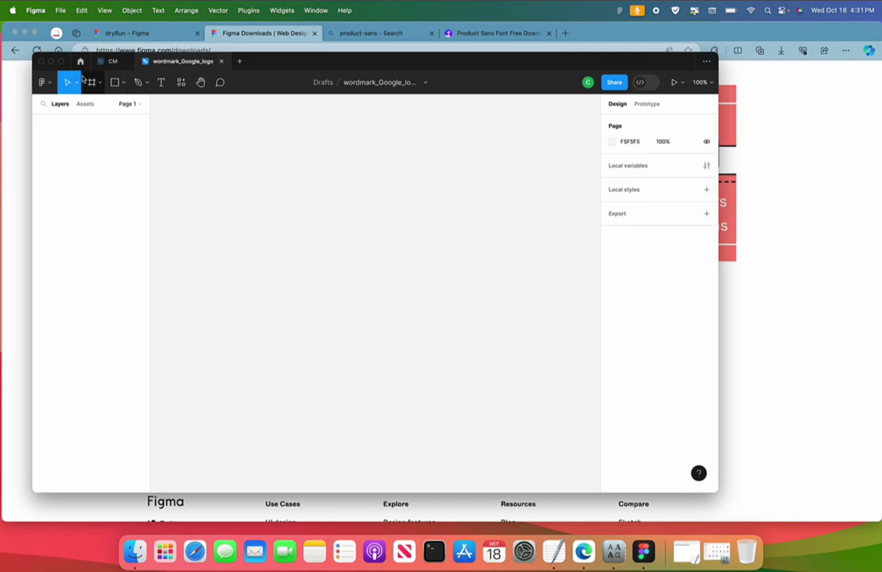
- Add a text layer near the canvas top with font size 30
key(t)
click(304, 134)
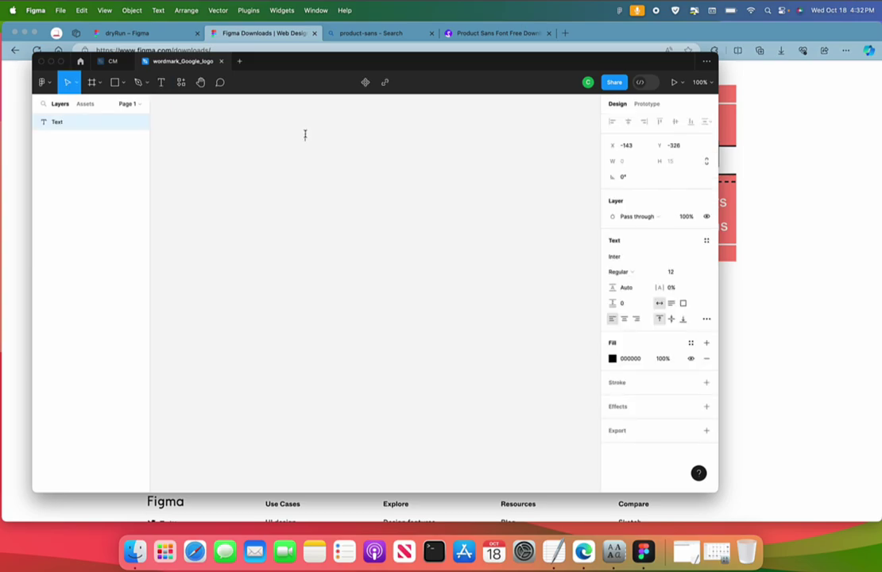
key(Escape)
text(1)
click(677, 274)
text(30)
key(Return)
key(Escape)
click(672, 272)
text(3)
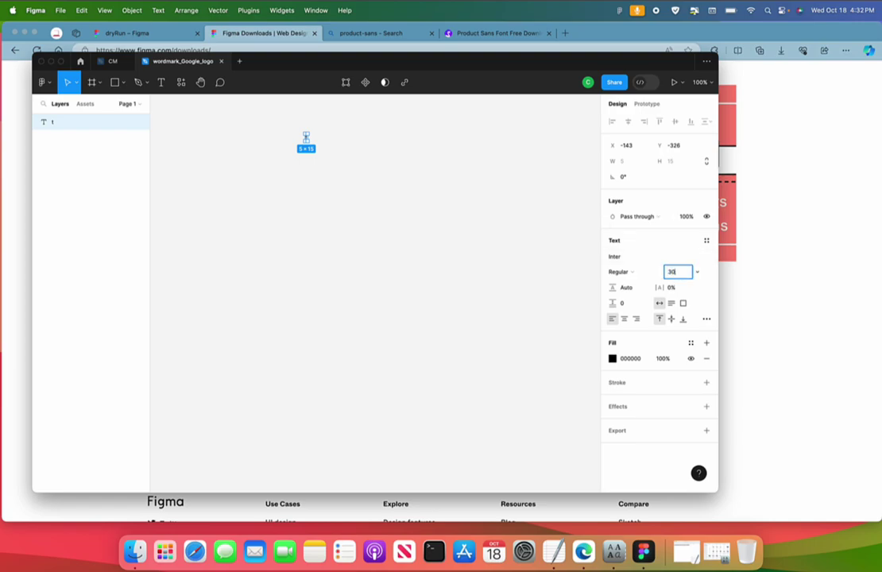
key(Return)
click(354, 301)
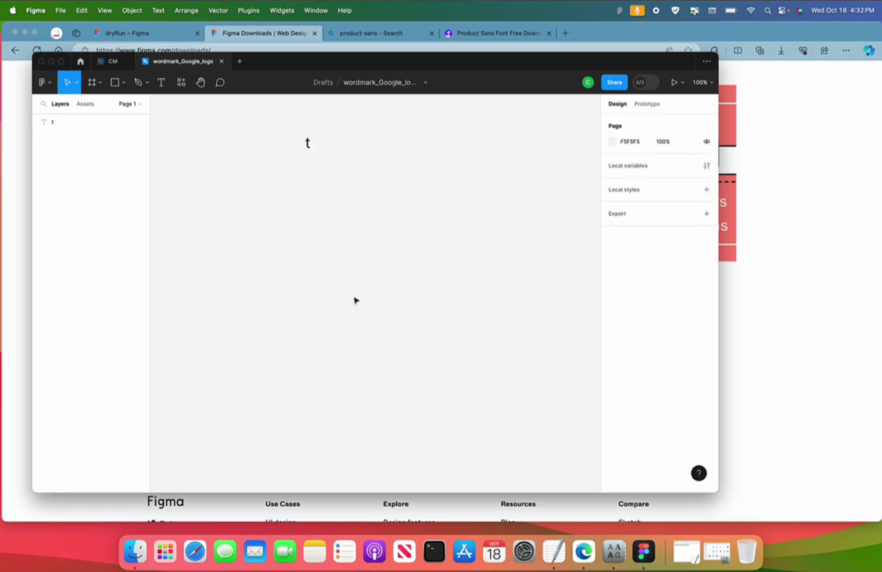
- Paste the colour codes Blue #4285F4, Red DB4437, Yellow #F4B400, Green #0F9D58 into the text and shift it left
click(554, 548)
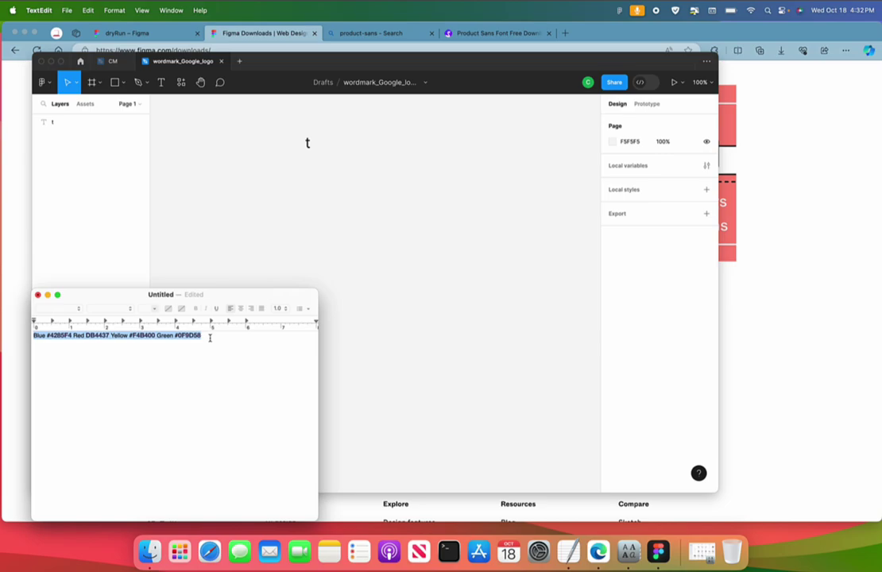
key(super+c)
double_click(309, 143)
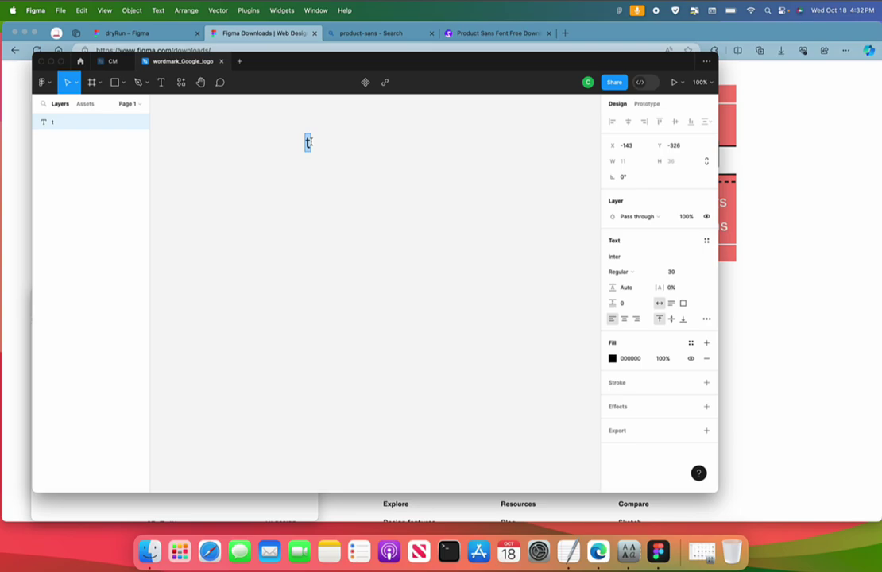
key(super+v)
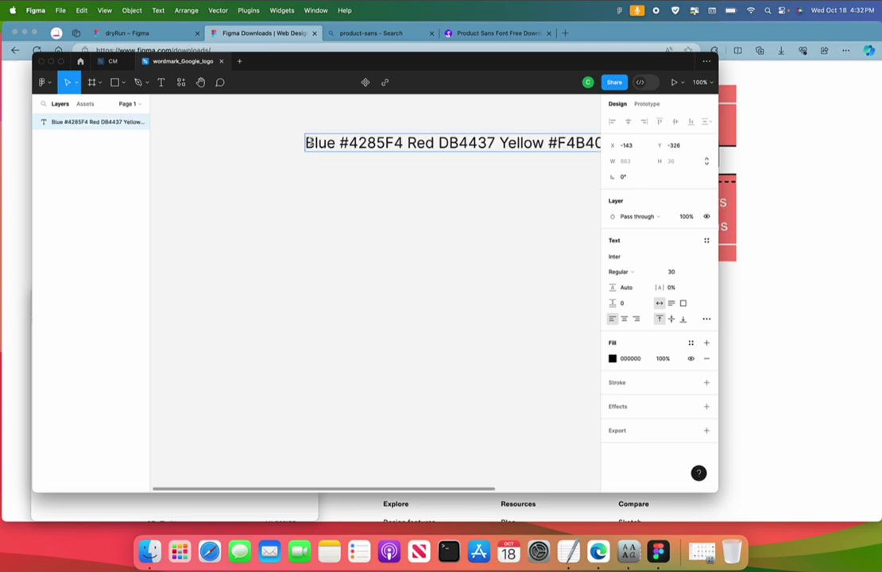
key(Escape)
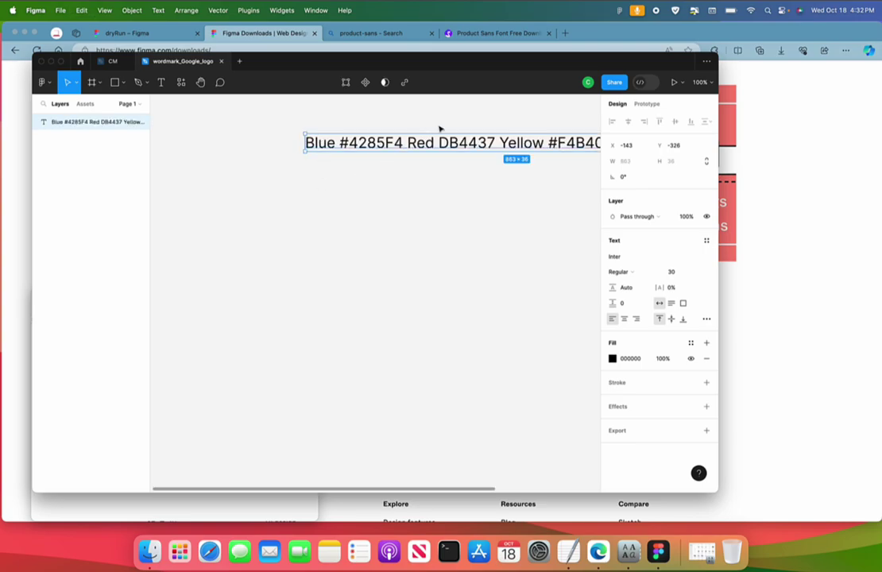
drag(437, 147, 294, 145)
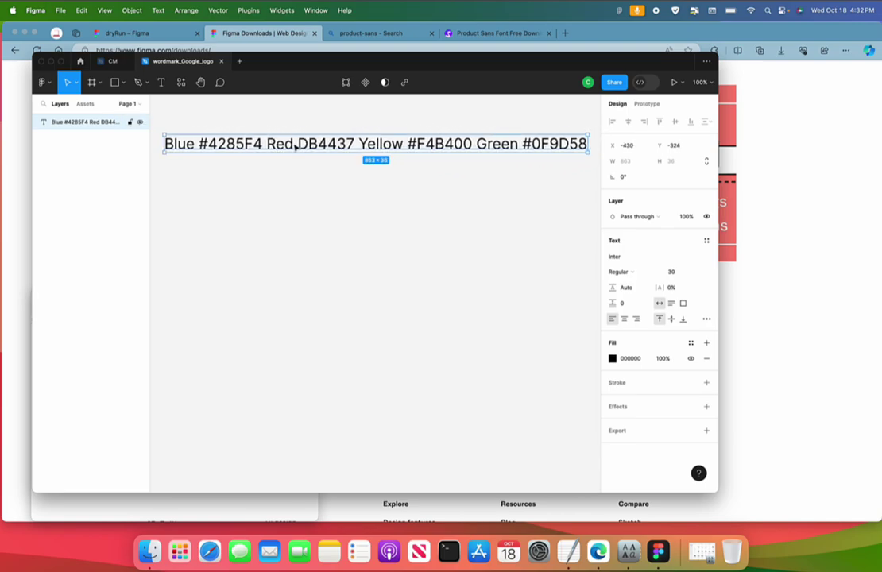
click(25, 33)
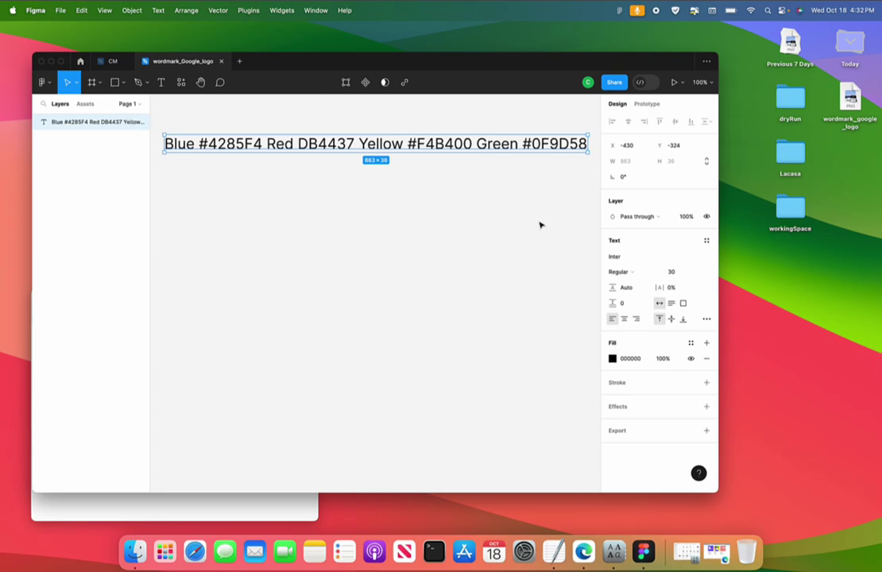
- Drop the 413×147 wordmark_google_logo image below the colour codes and make Figma full screen
mouse_move(850, 101)
mouse_down()
mouse_move(270, 299)
mouse_move(211, 221)
mouse_move(291, 200)
mouse_up()
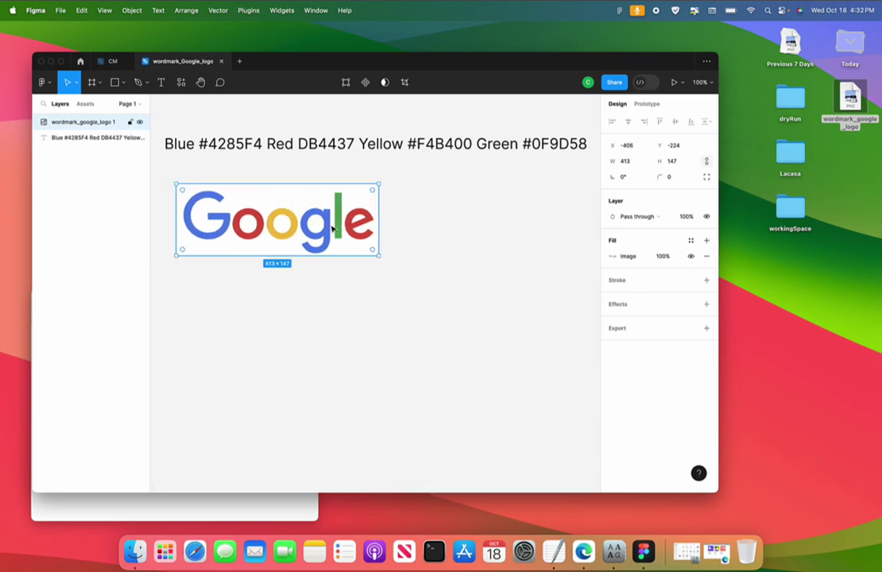
click(407, 229)
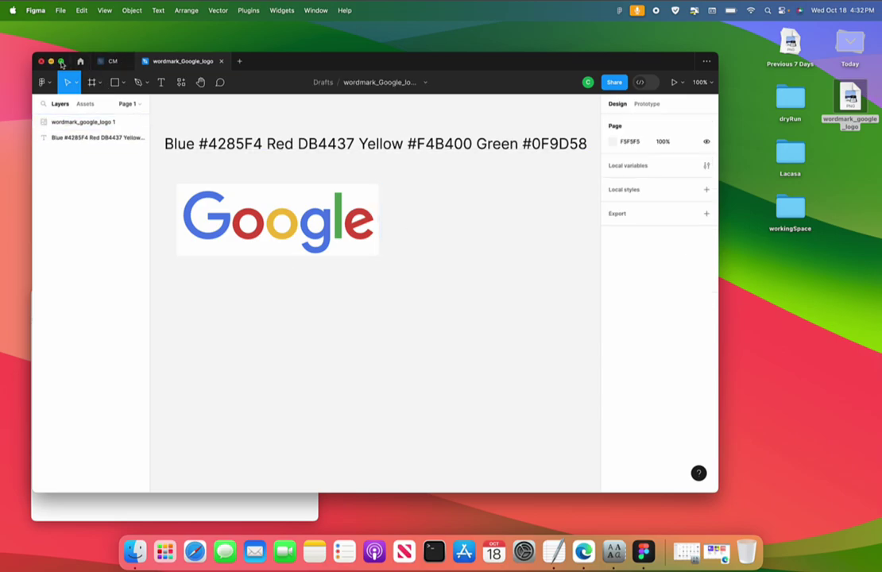
mouse_move(60, 61)
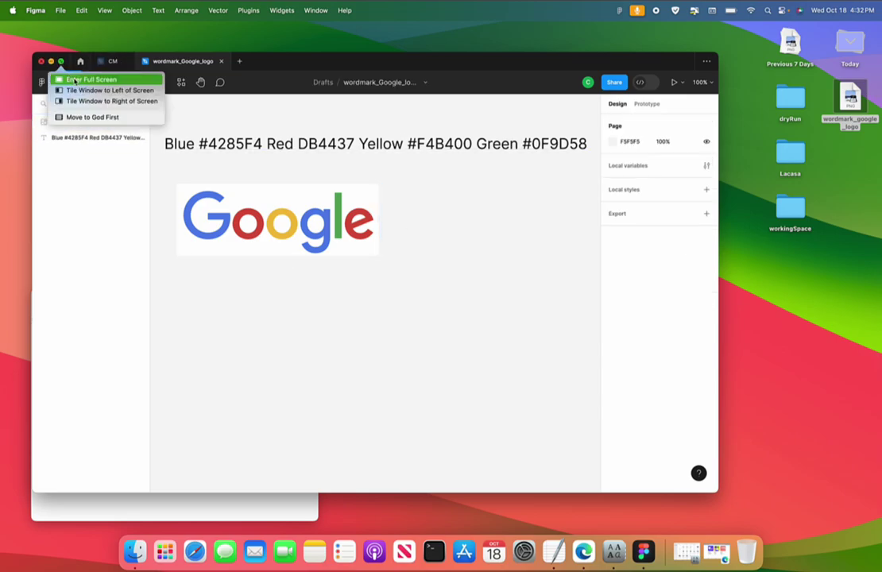
click(69, 74)
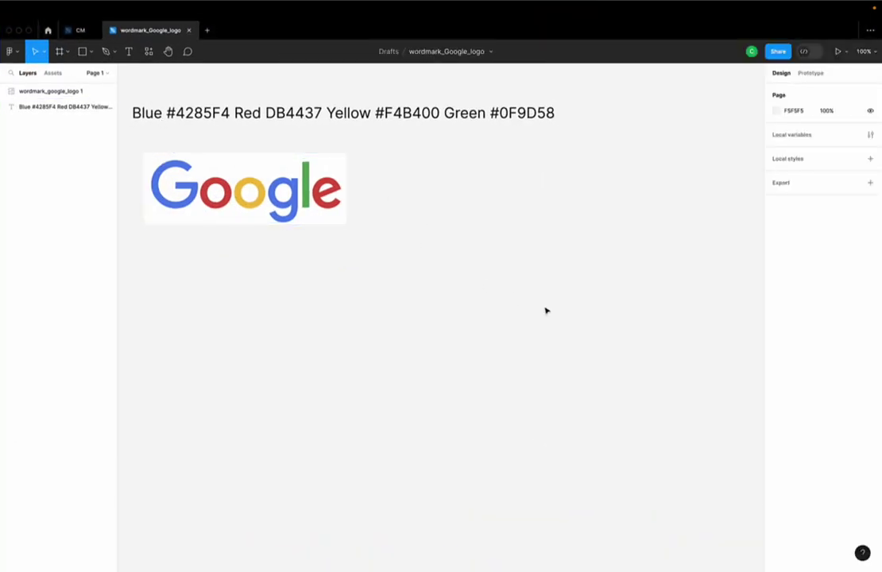
- Add a new text layer reading 'Google' and set its font size to 180
key(t)
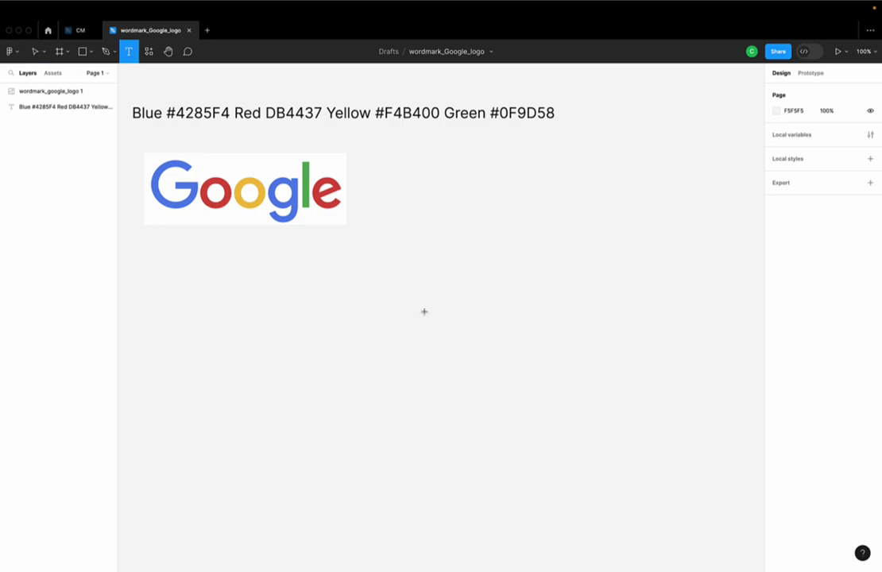
click(424, 311)
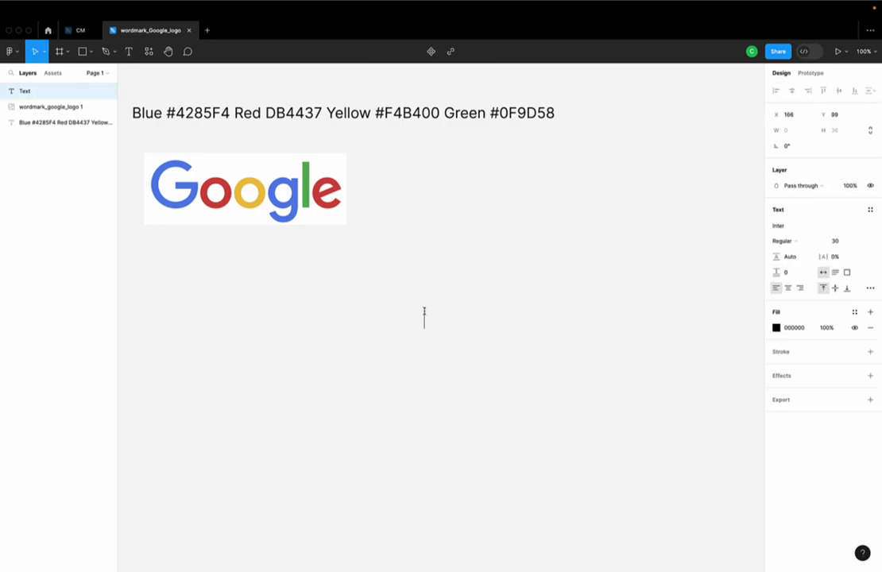
text(Google)
key(Escape)
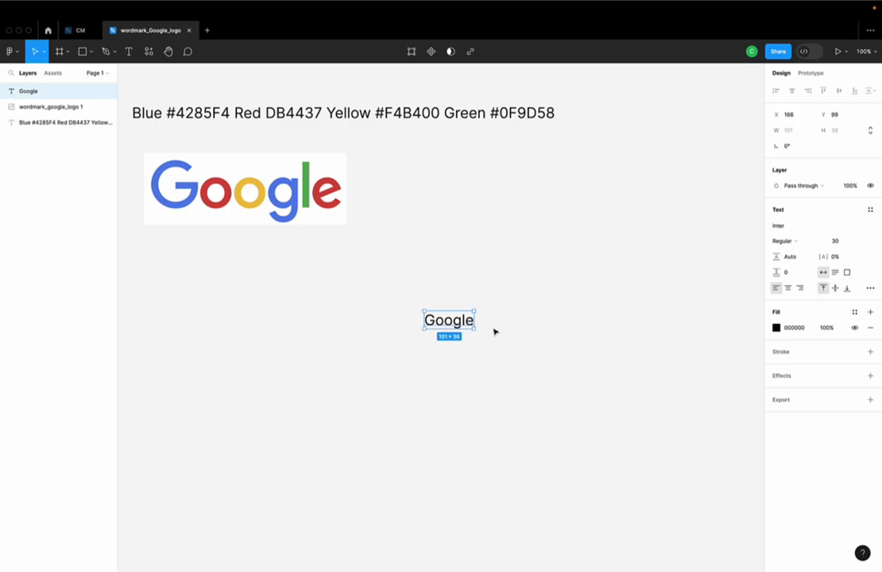
click(840, 243)
text(18)
key(Return)
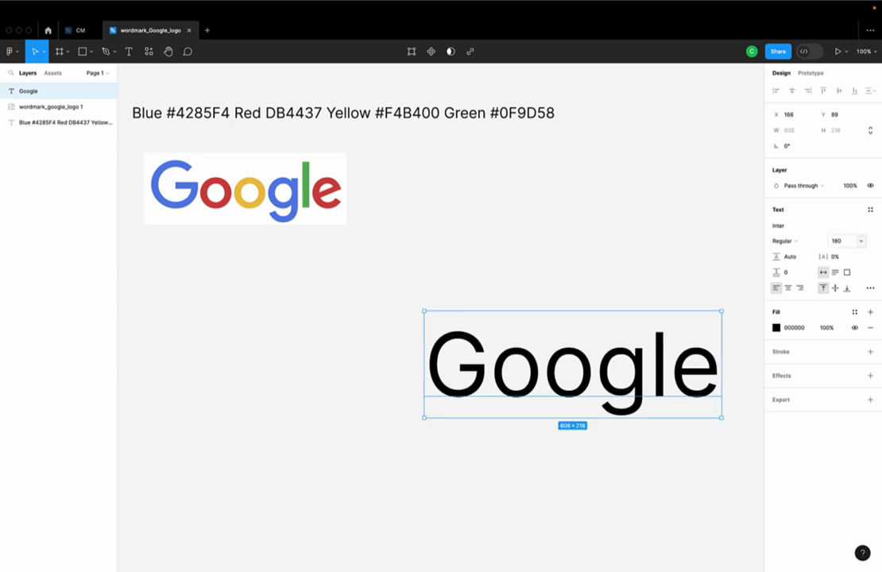
- Move the big Google text below the reference logo and reselect it
drag(568, 337, 419, 336)
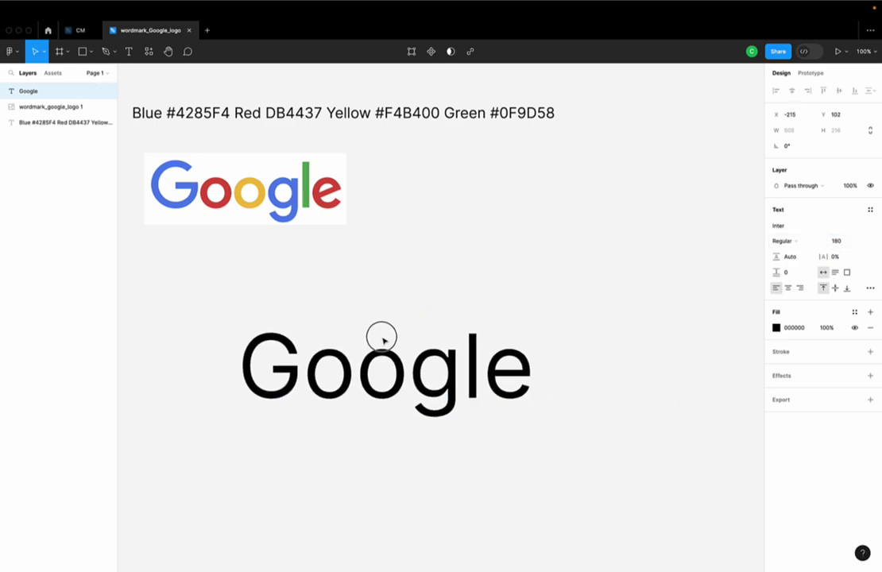
click(530, 264)
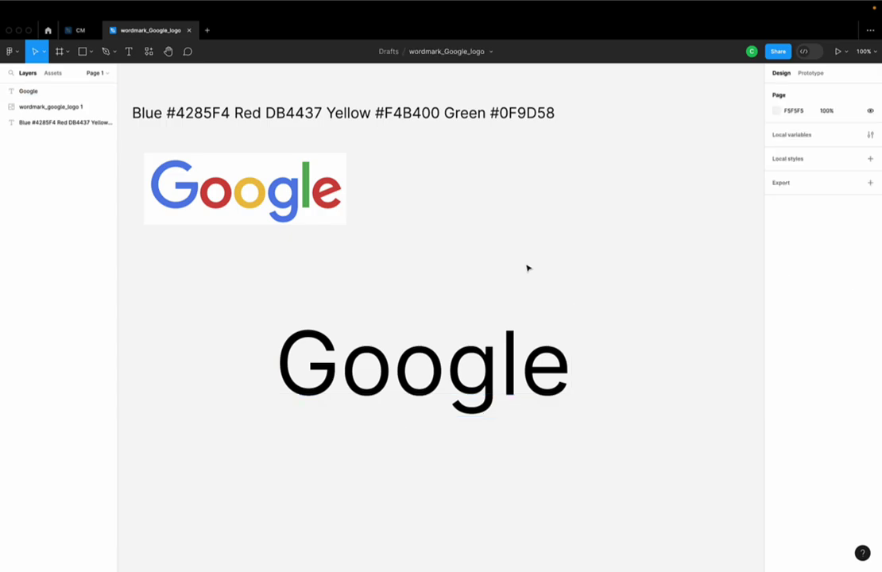
click(503, 343)
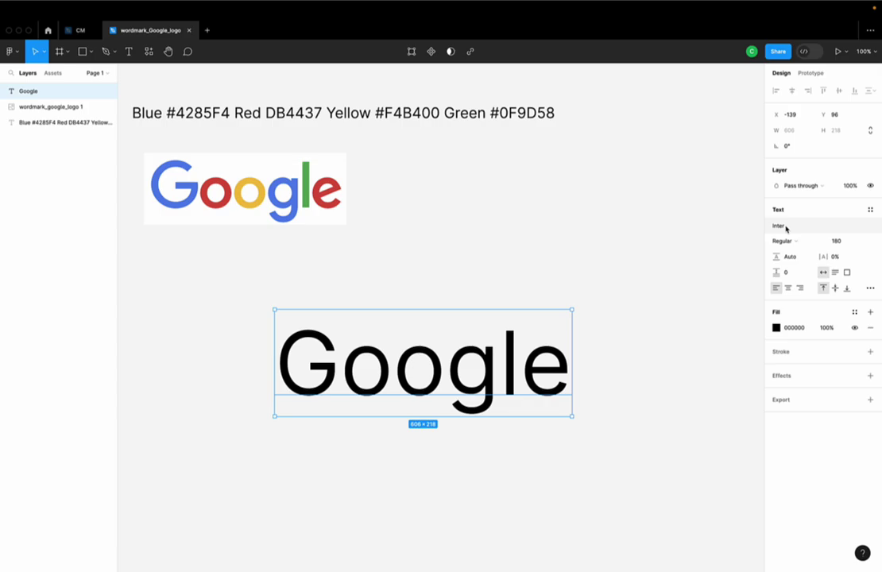
- Apply Product Sans to the Google text, trying its Black and Light weights
click(783, 227)
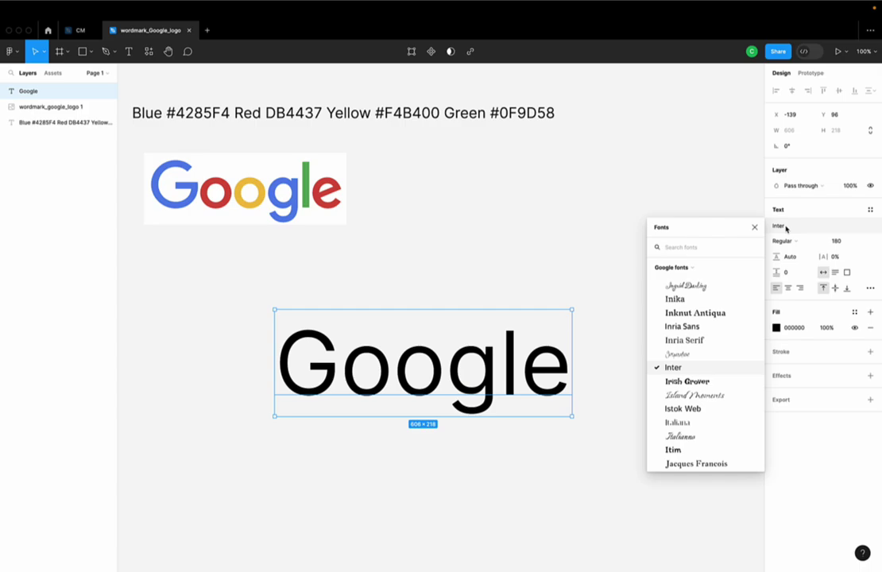
text(prod)
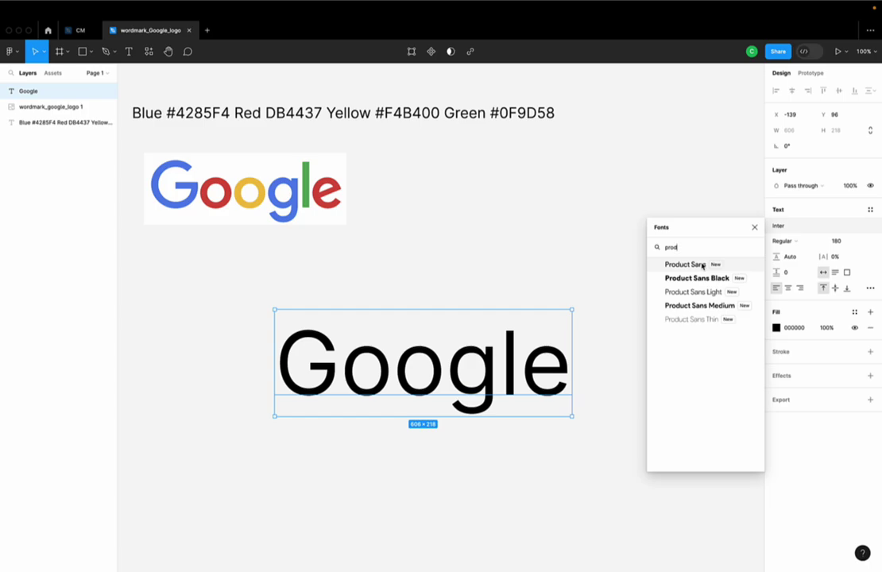
click(702, 265)
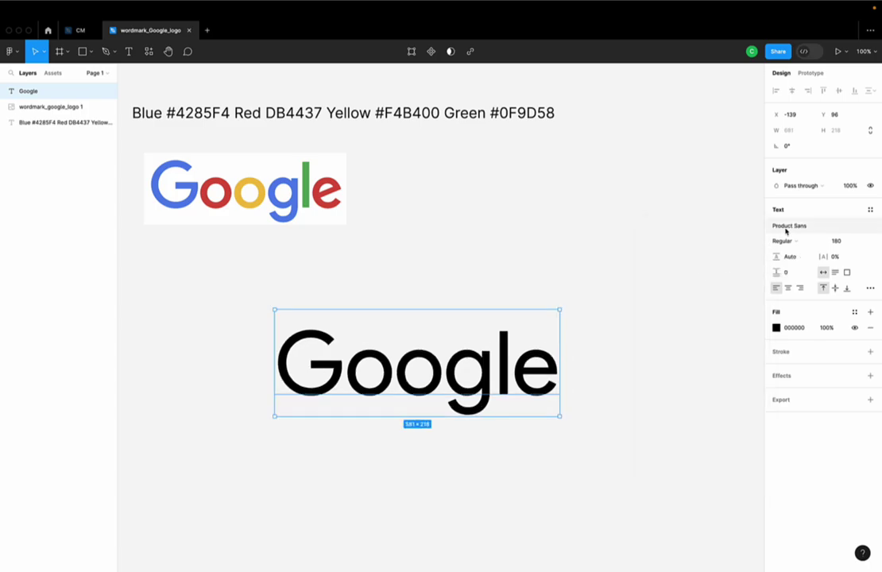
click(782, 227)
click(722, 278)
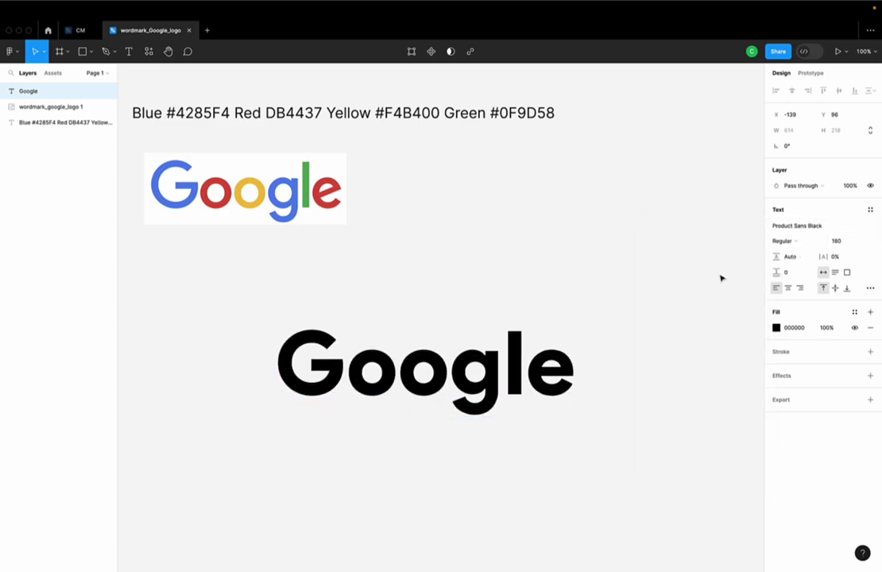
click(783, 225)
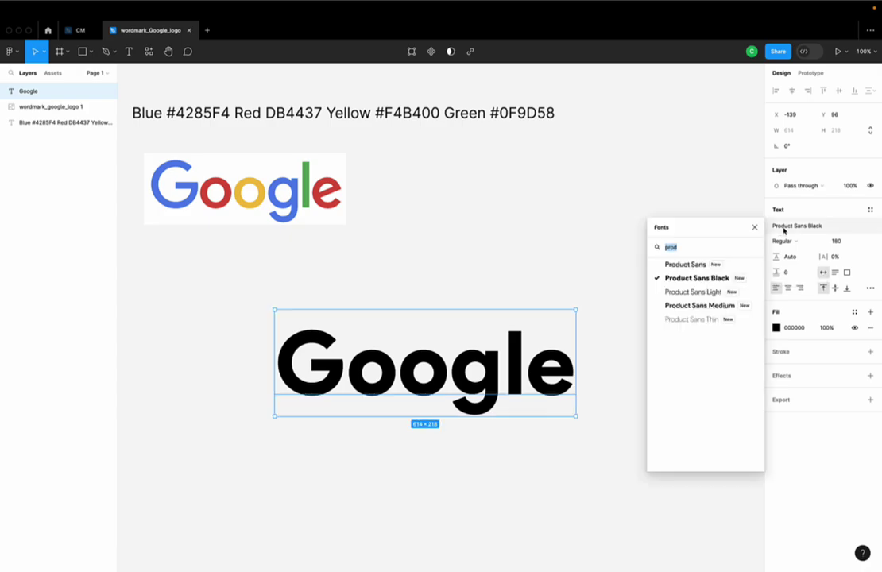
click(713, 293)
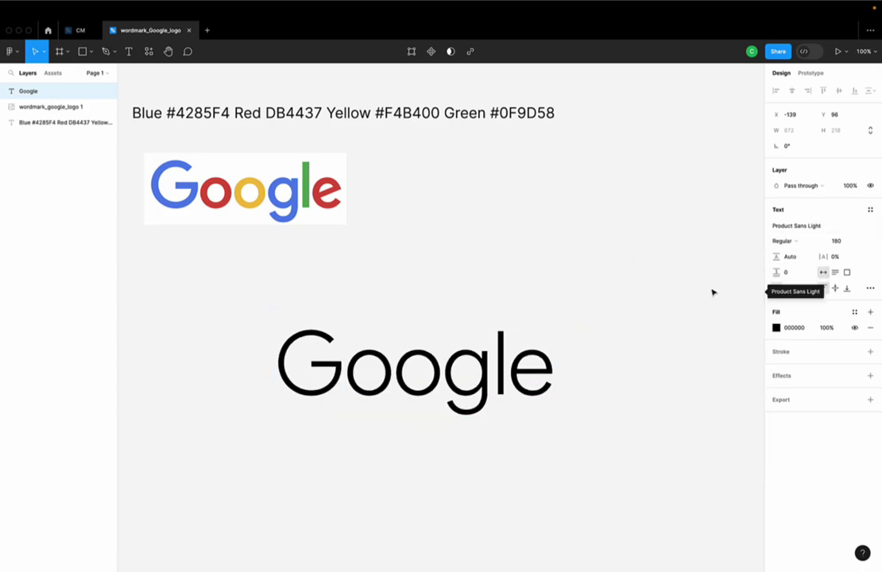
click(775, 226)
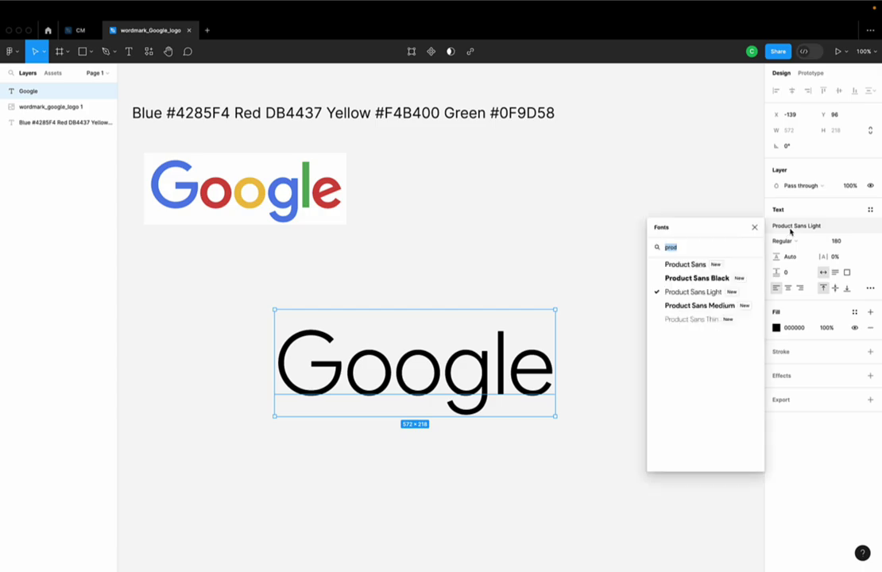
click(726, 298)
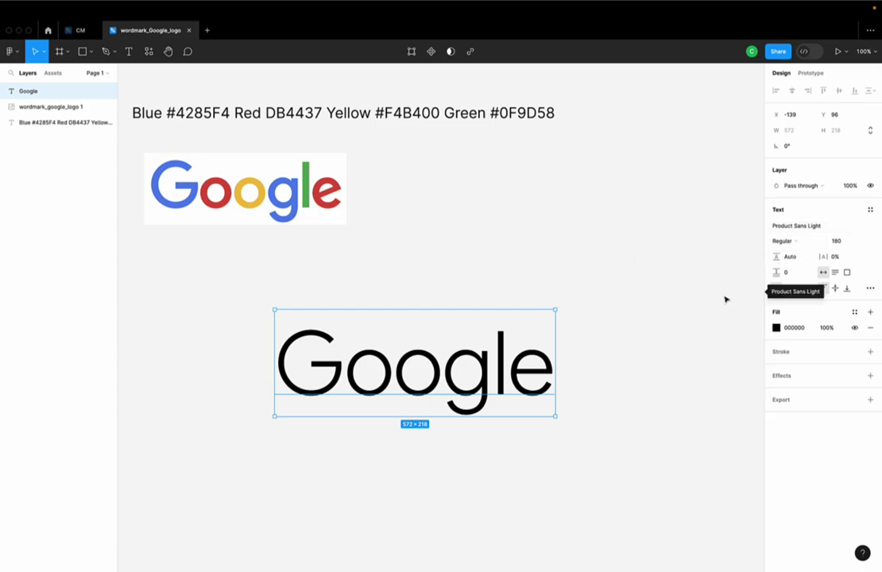
click(780, 226)
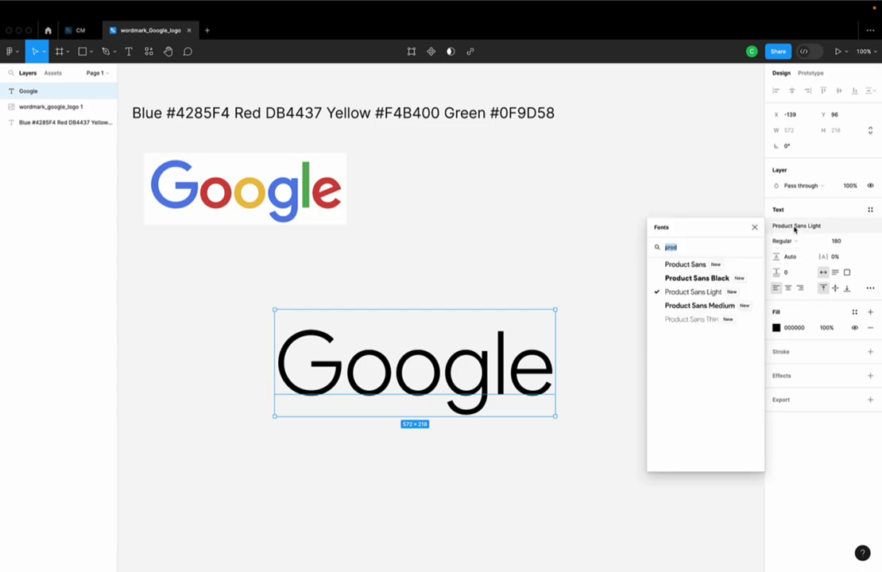
click(708, 298)
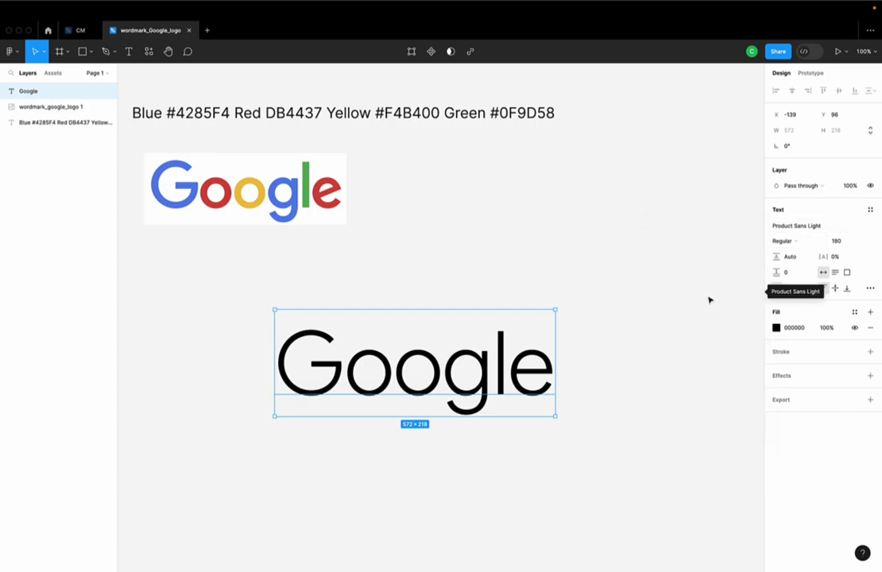
click(626, 360)
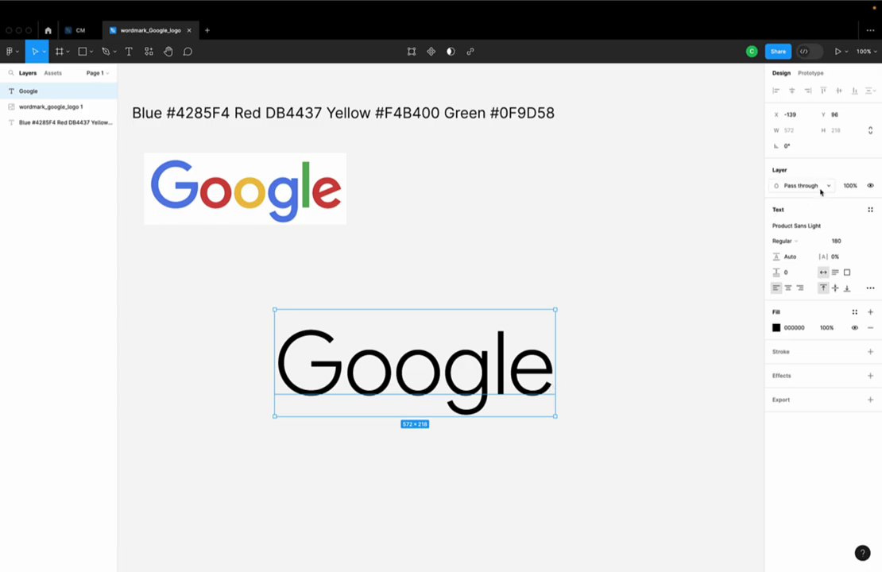
- Preview Product Sans Medium and Thin, then settle on regular Product Sans
click(802, 226)
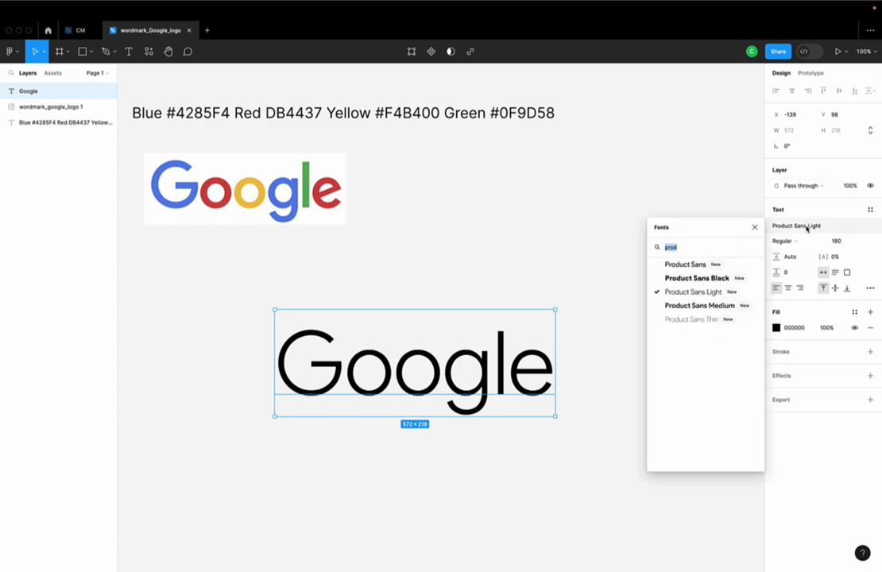
click(714, 306)
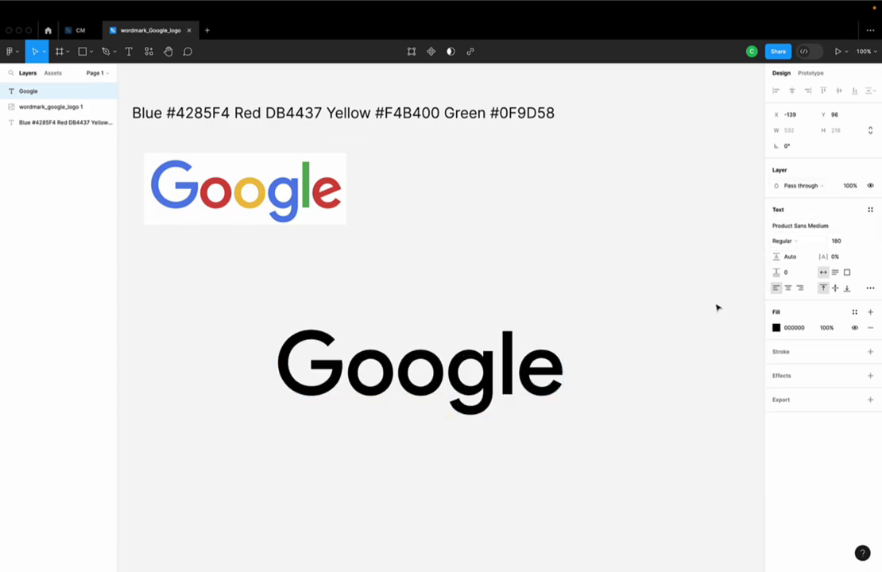
click(797, 226)
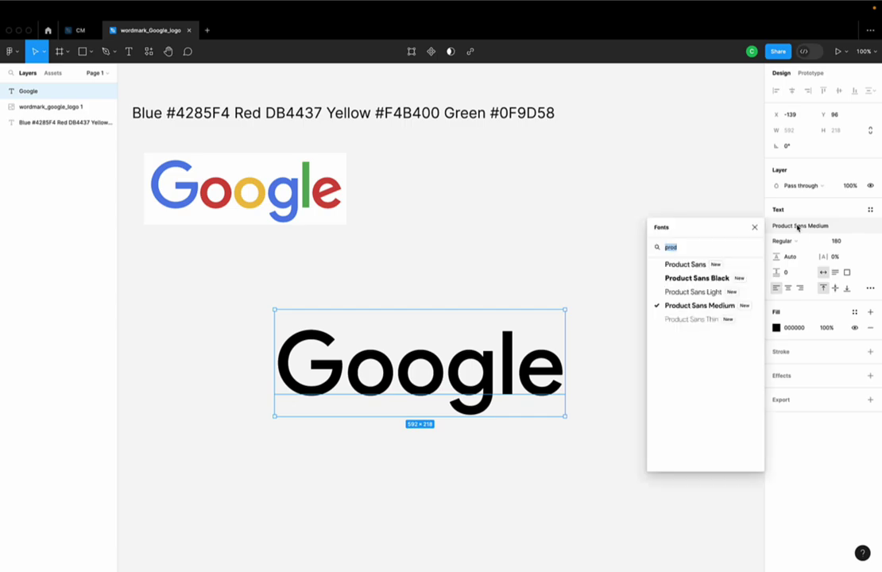
click(710, 318)
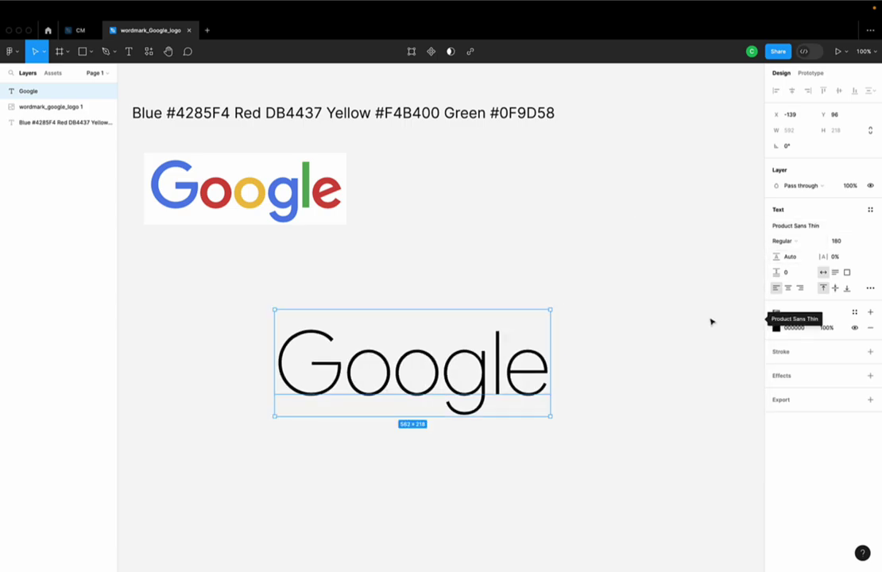
click(711, 321)
click(538, 361)
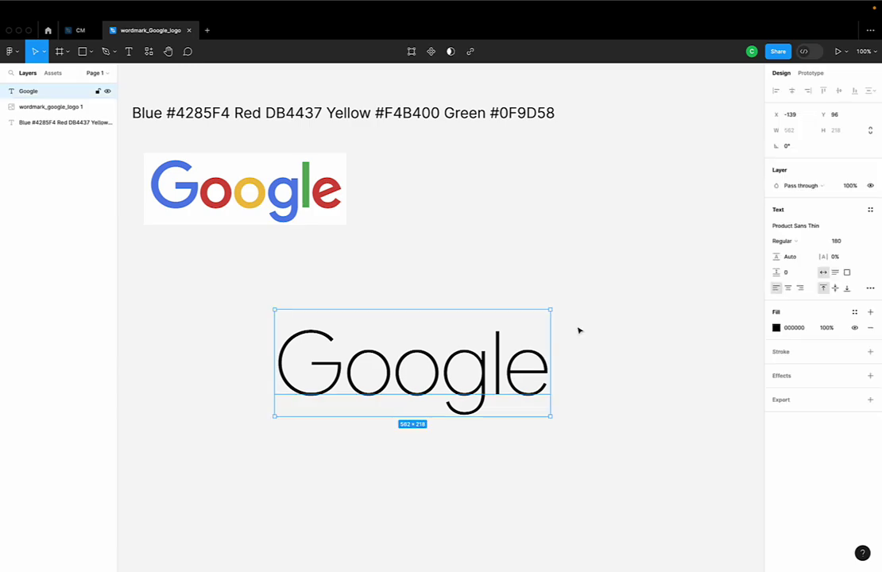
click(790, 228)
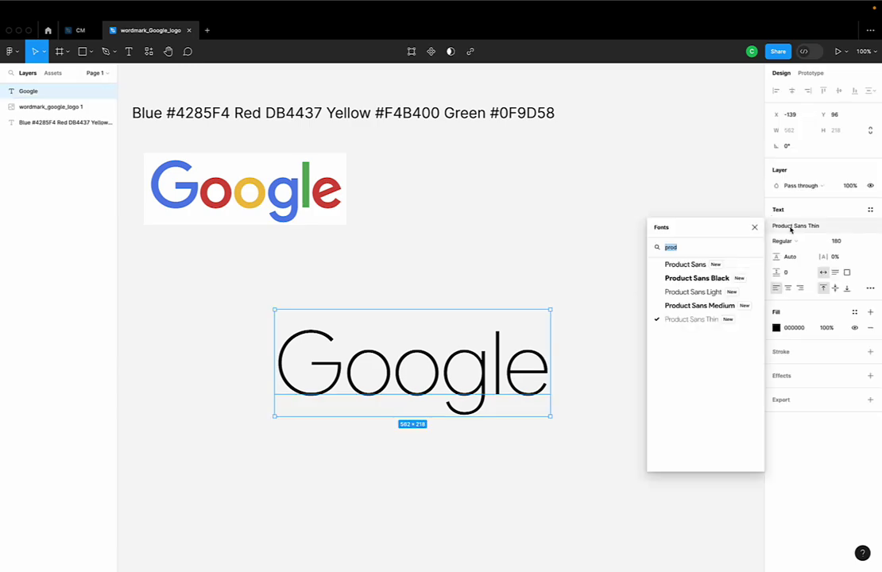
click(685, 264)
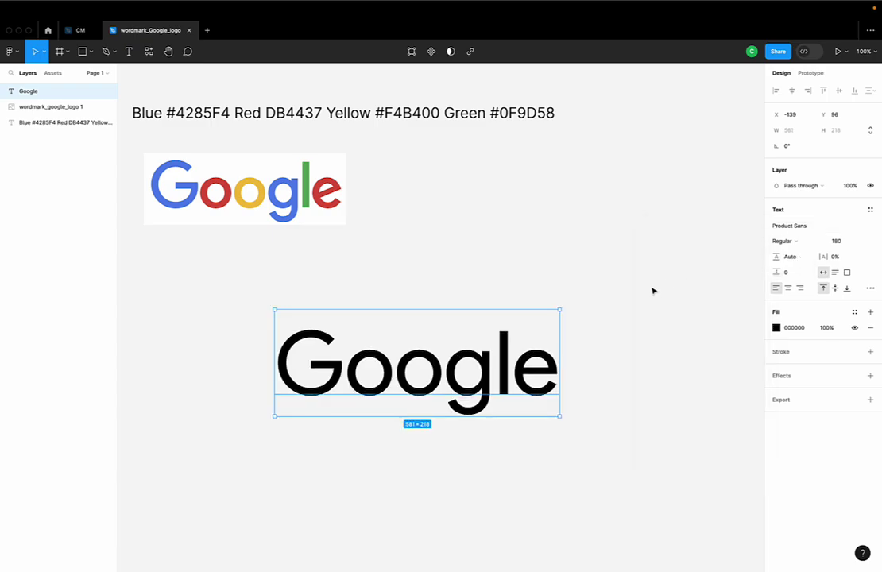
click(594, 328)
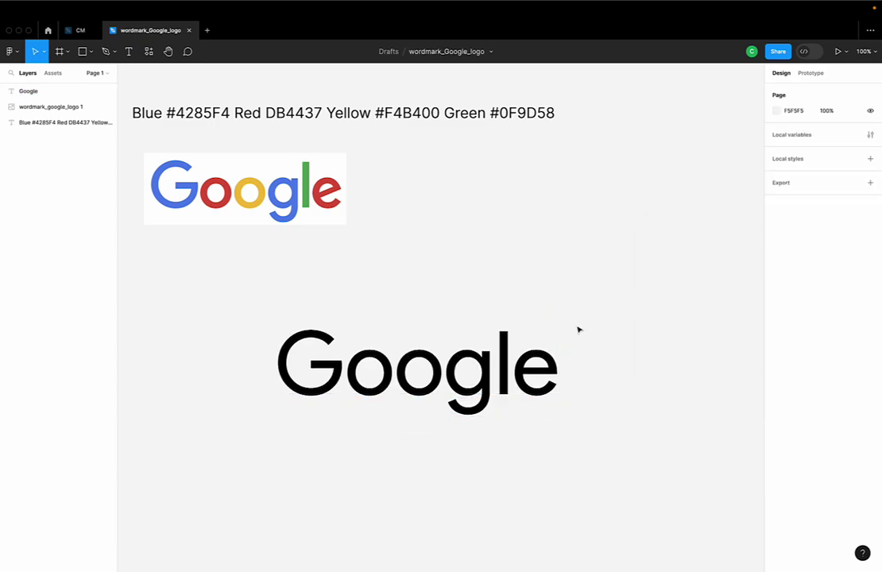
- Adjust the Google text's letter spacing with shortcuts and shift the text left
click(536, 362)
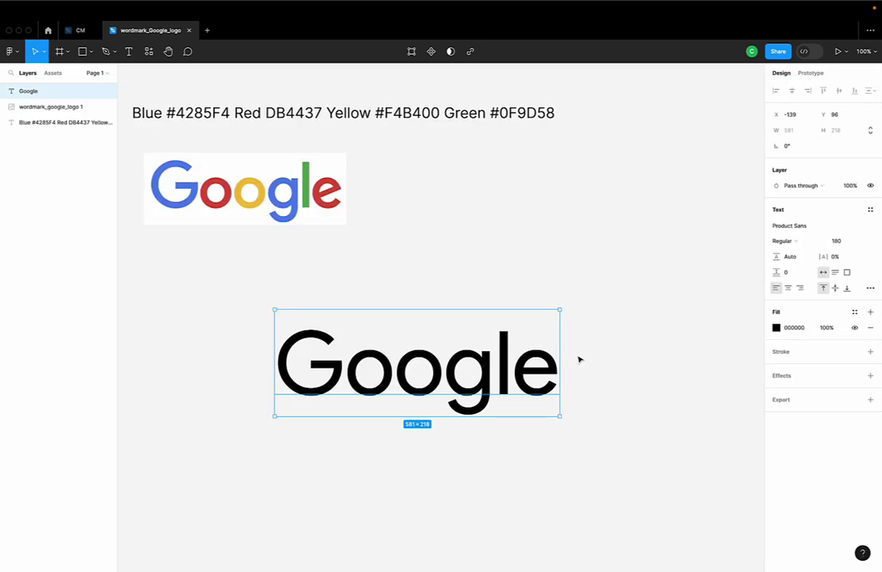
key(alt+comma)
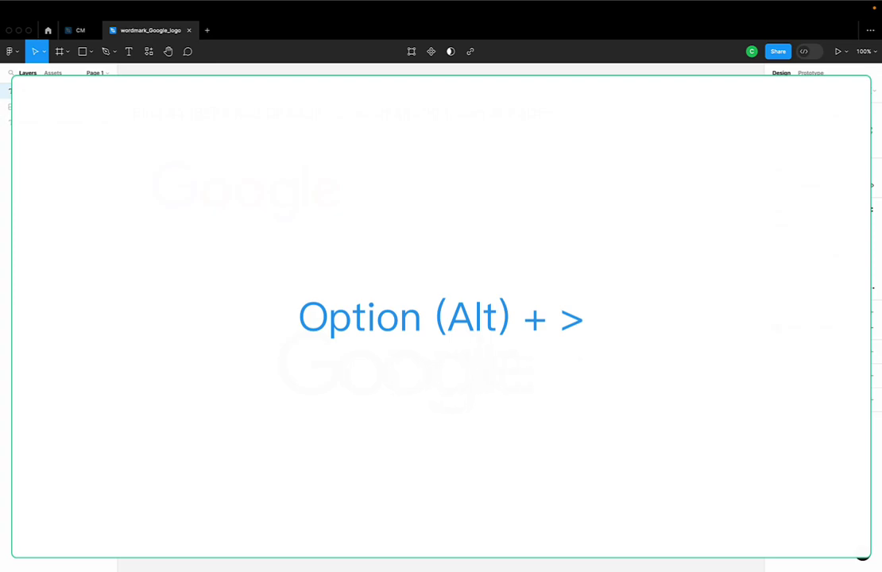
key(alt+greater)
key(alt+greater)
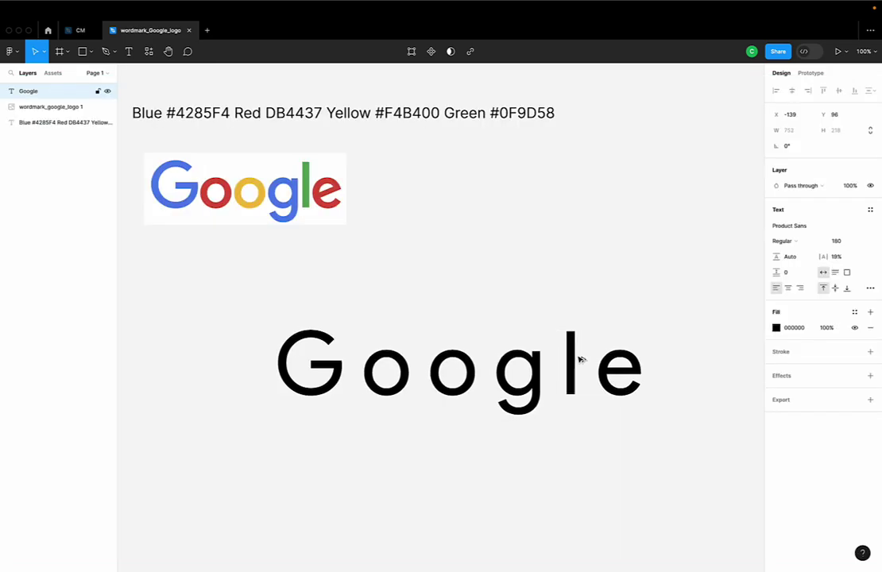
key(alt+greater)
key(alt+greater)
key(alt+greater)
key(alt+greater)
key(alt+greater)
key(alt+greater)
key(alt+greater)
key(alt+greater)
key(alt+greater)
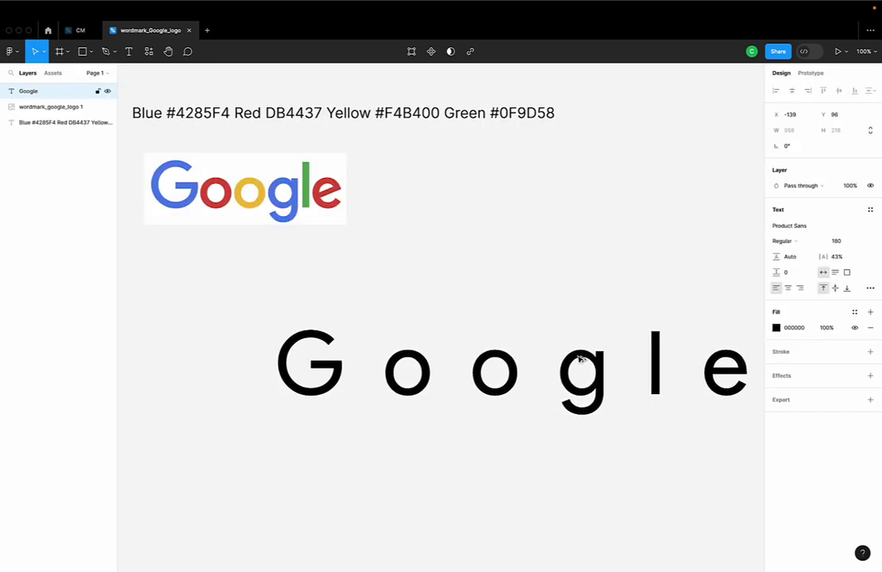
key(alt+greater)
key(alt+greater)
key(alt+greater)
key(alt+greater)
key(alt+greater)
key(alt+greater)
key(alt+greater)
key(alt+greater)
key(alt+greater)
key(alt+greater)
key(alt+greater)
key(alt+greater)
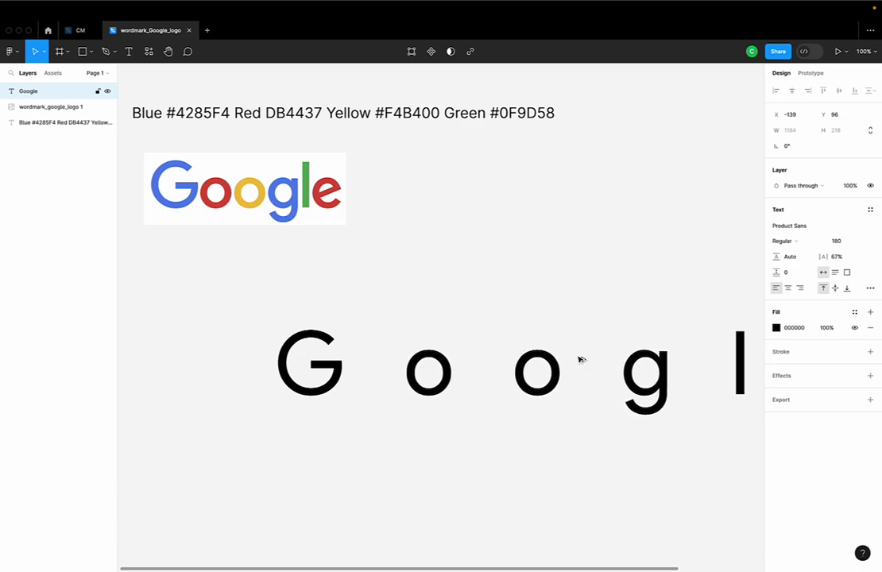
key(alt+greater)
key(alt+greater)
key(alt+greater)
key(alt+greater)
key(alt+greater)
key(alt+greater)
key(alt+greater)
key(alt+greater)
key(alt+greater)
key(alt+greater)
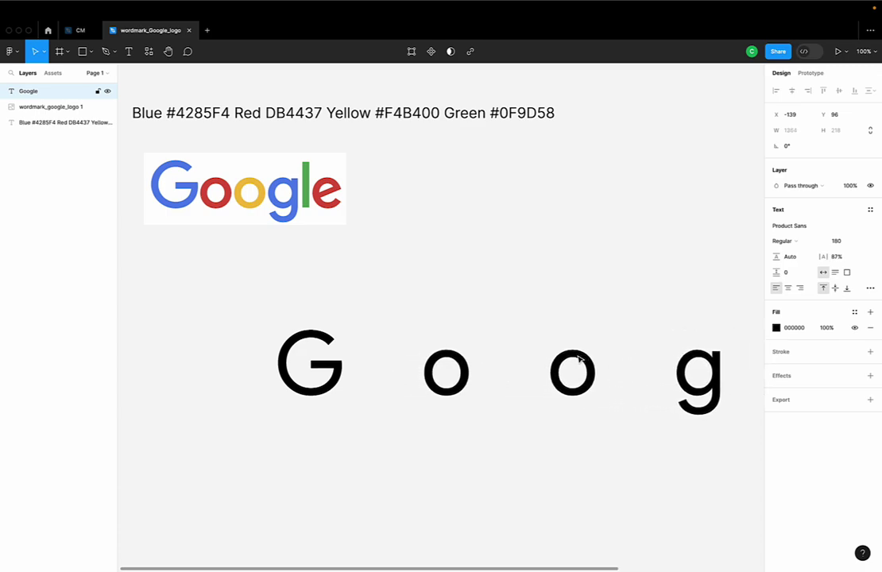
mouse_move(581, 359)
mouse_down()
mouse_move(413, 340)
mouse_move(382, 353)
mouse_up()
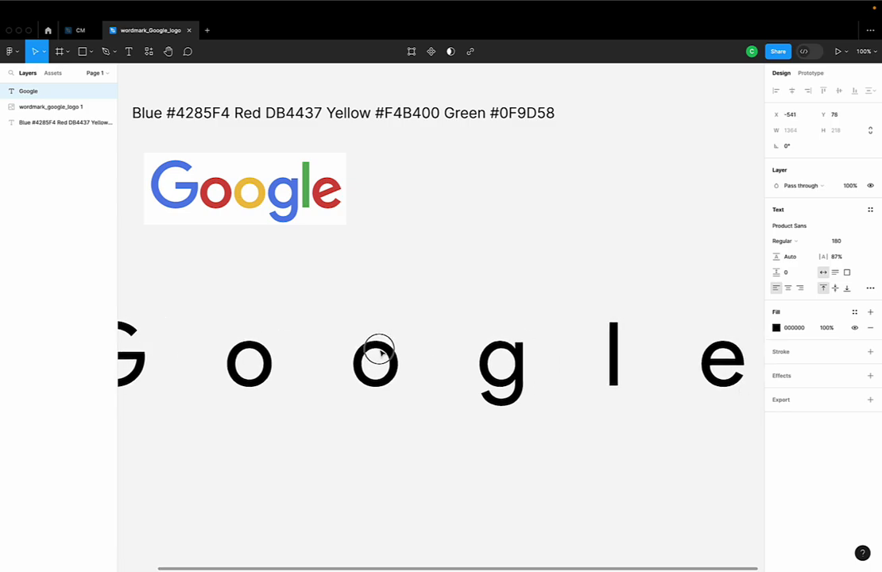
scroll(382, 352, down, 3)
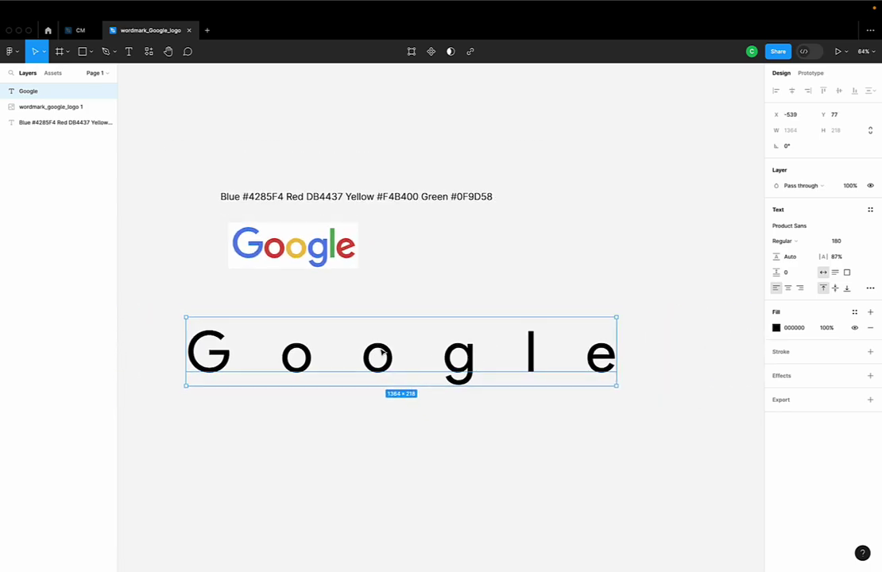
click(443, 400)
click(469, 377)
- Widen the spacing further, then undo back to -3% letter spacing
key(alt+period)
key(alt+period)
key(alt+period)
key(alt+period)
key(alt+period)
key(alt+period)
key(alt+period)
key(alt+period)
key(alt+period)
key(alt+period)
key(alt+period)
key(alt+period)
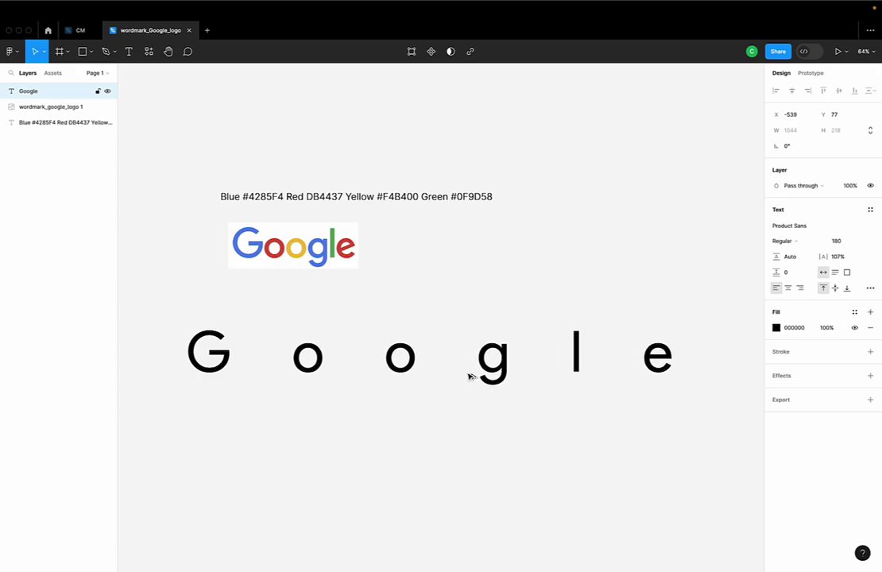
key(alt+period)
key(alt+period)
key(alt+period)
key(alt+period)
key(alt+period)
key(alt+period)
key(alt+period)
key(alt+period)
key(alt+period)
key(alt+period)
key(alt+period)
key(alt+period)
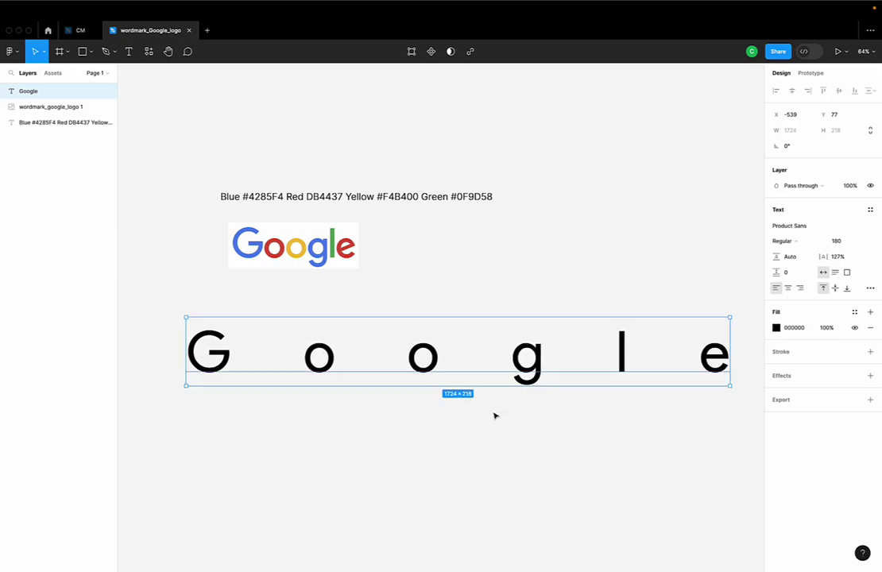
key(ctrl+z)
key(Escape)
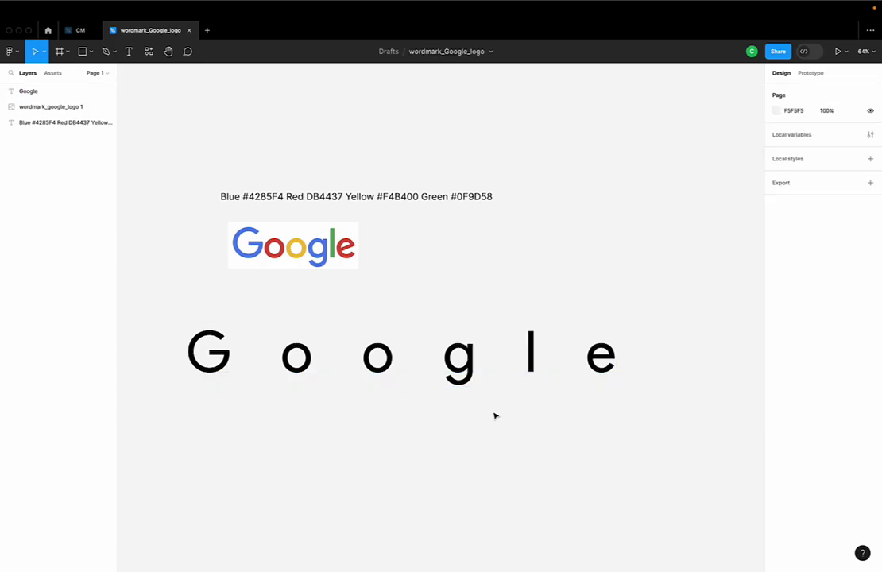
key(ctrl+z)
key(ctrl+z)
key(ctrl+z)
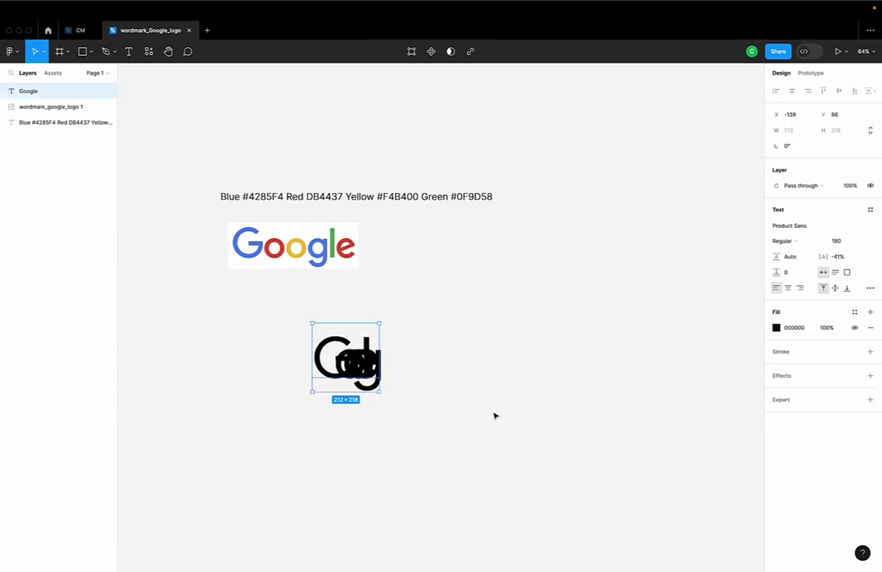
key(ctrl+z)
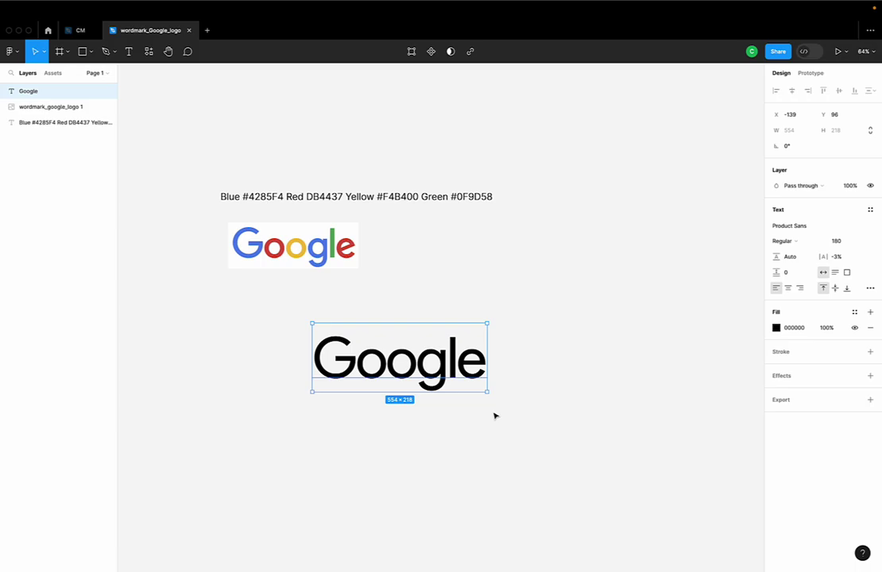
key(Escape)
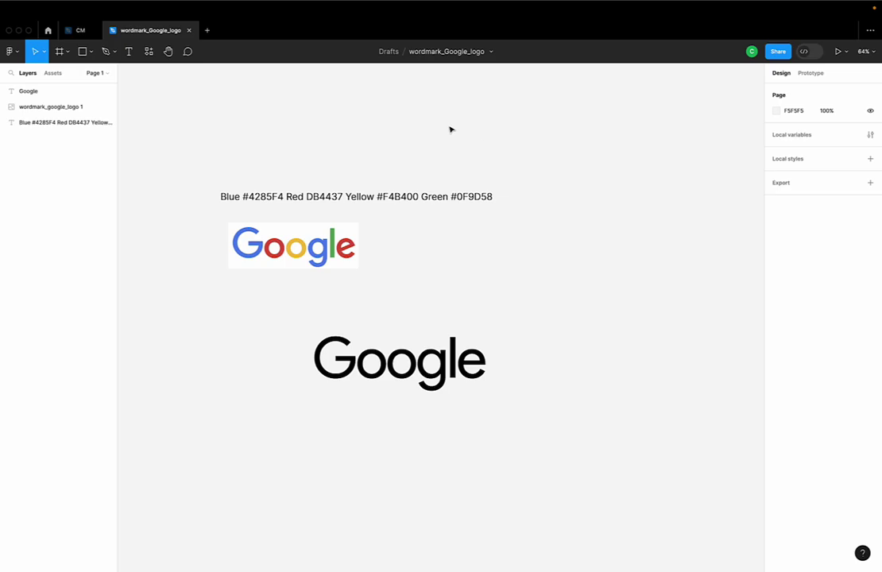
- Draw a 94×92 grey D9D9D9 square and duplicate it into a row of four
key(r)
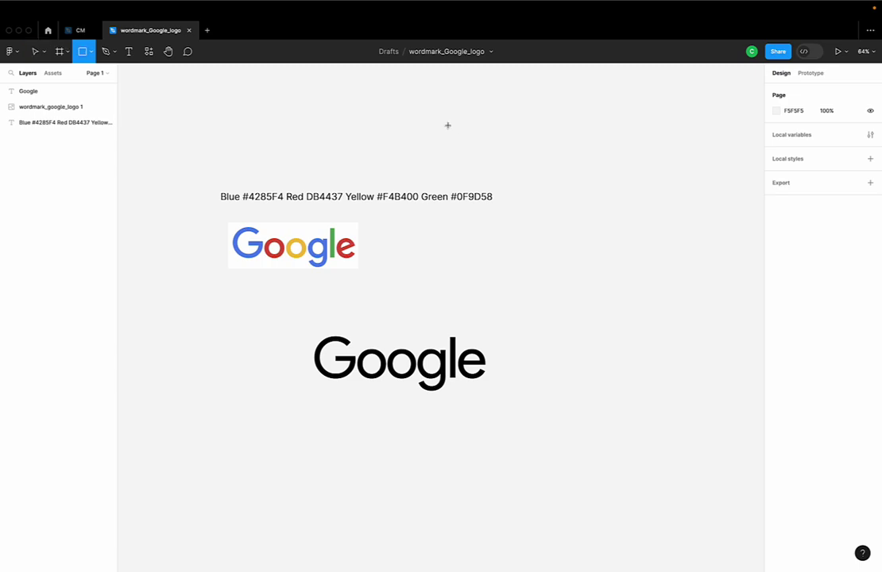
drag(449, 112, 479, 141)
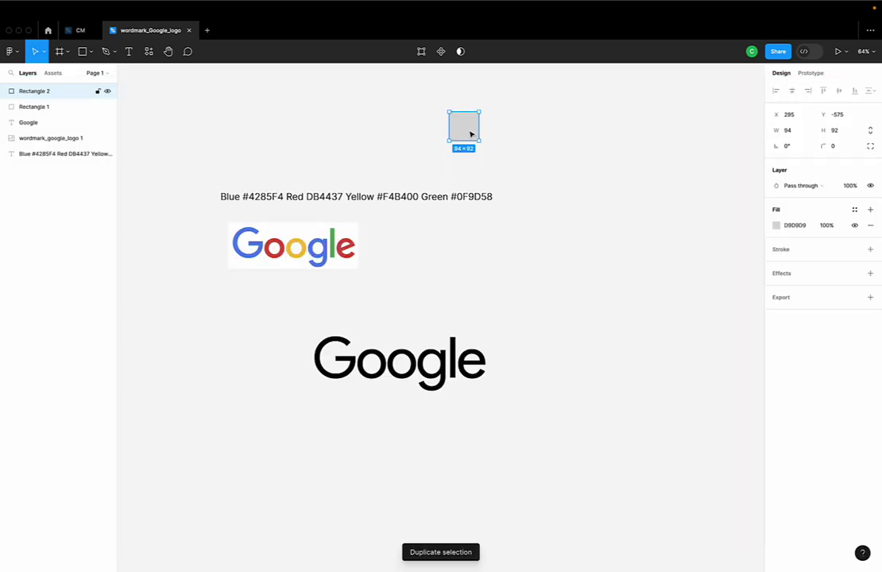
drag(470, 133, 506, 134)
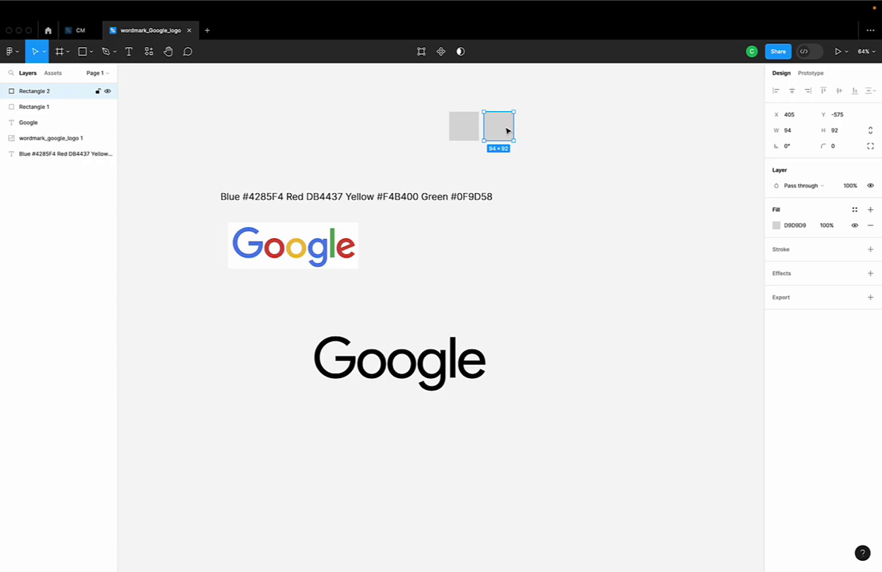
key(ctrl+d)
key(ctrl+d)
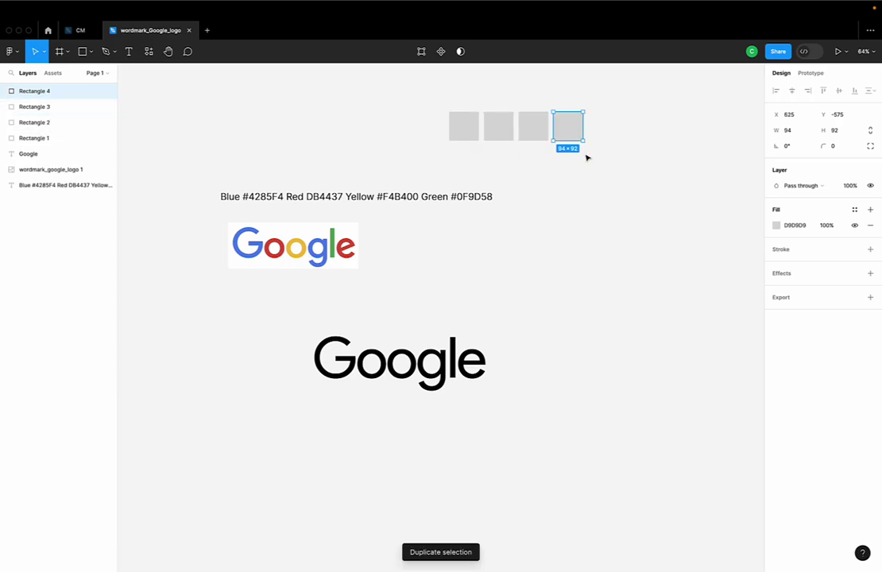
click(610, 167)
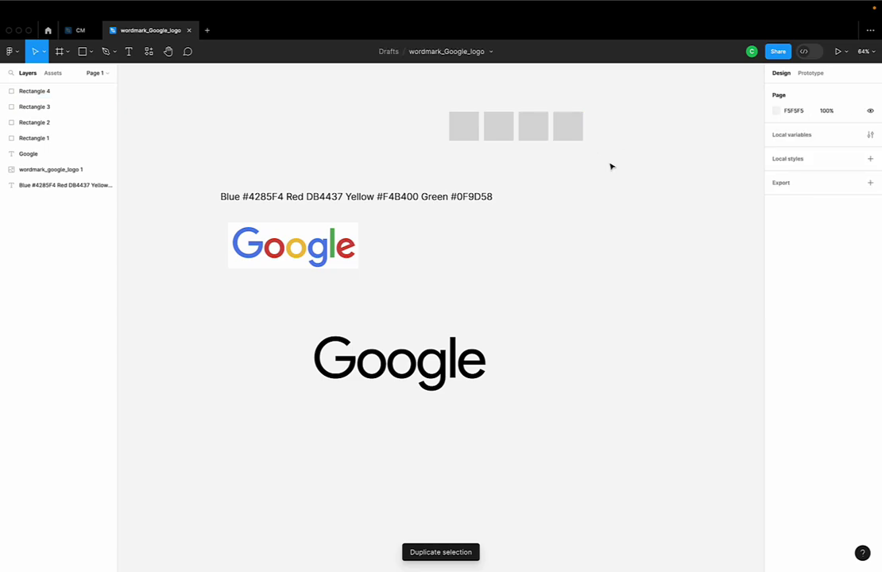
click(468, 133)
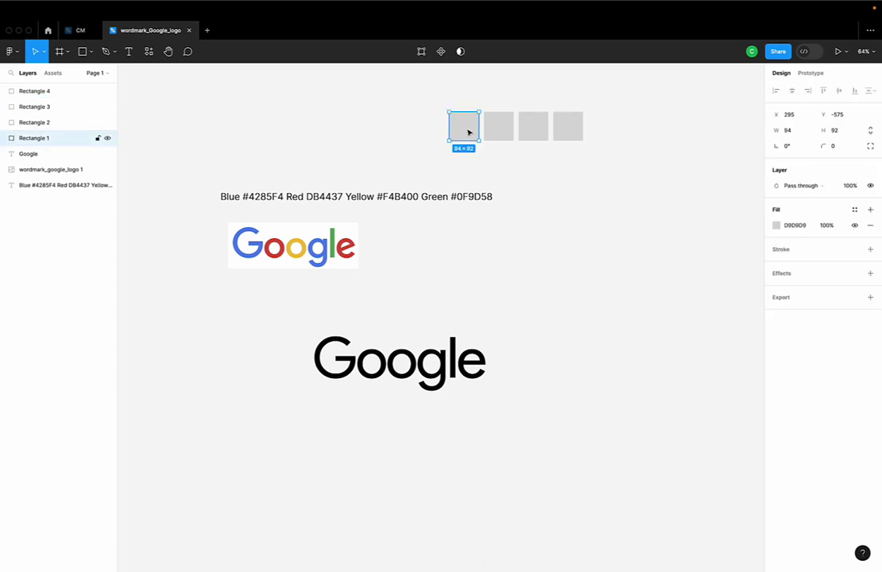
- Copy 4285F4 from the colour-code text and apply it as Rectangle 1's fill
click(518, 160)
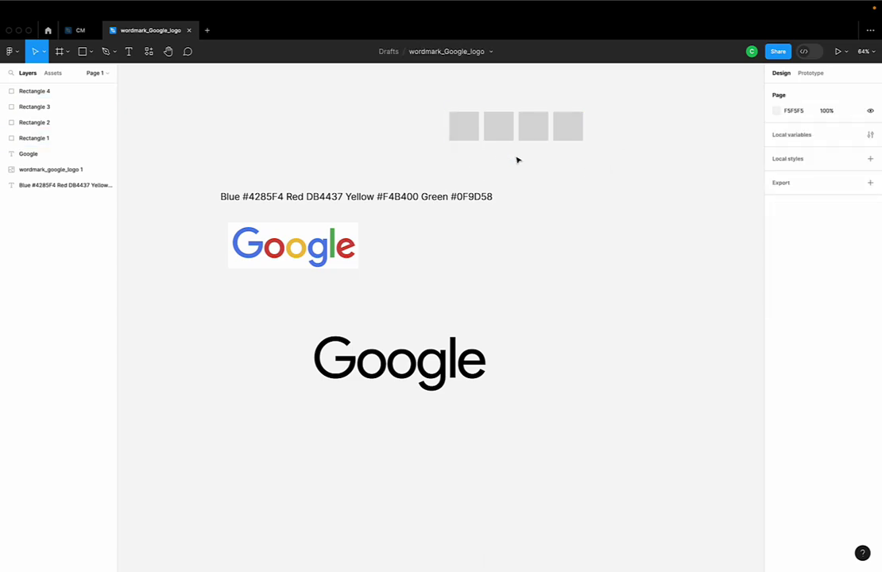
double_click(269, 198)
double_click(266, 196)
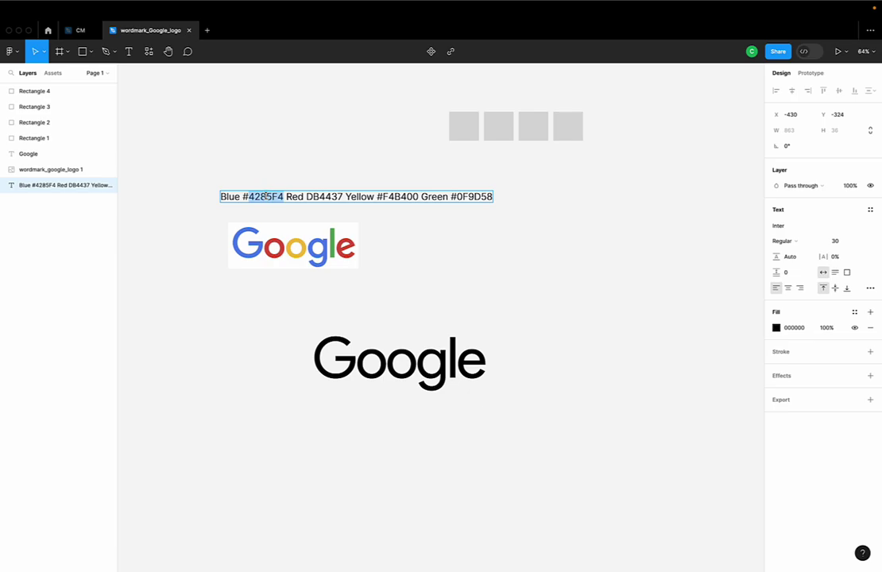
click(459, 128)
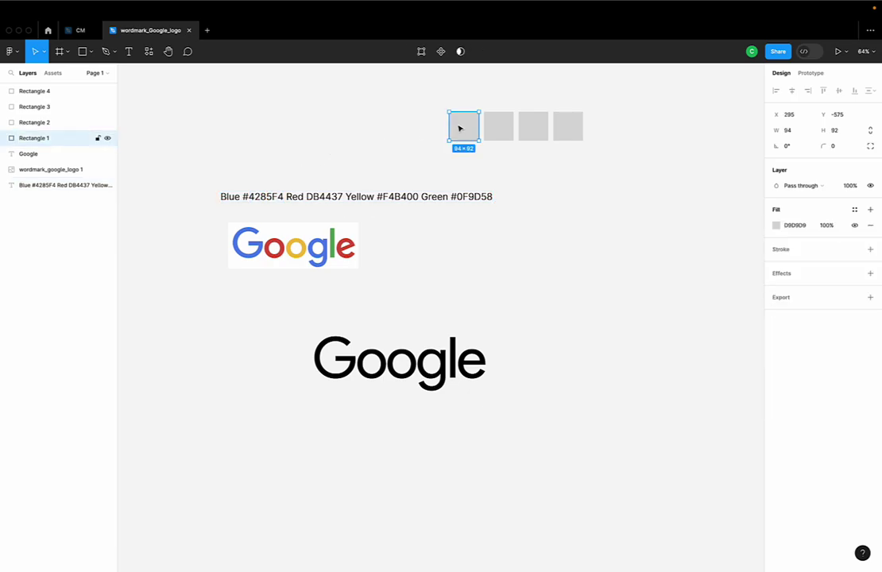
click(796, 226)
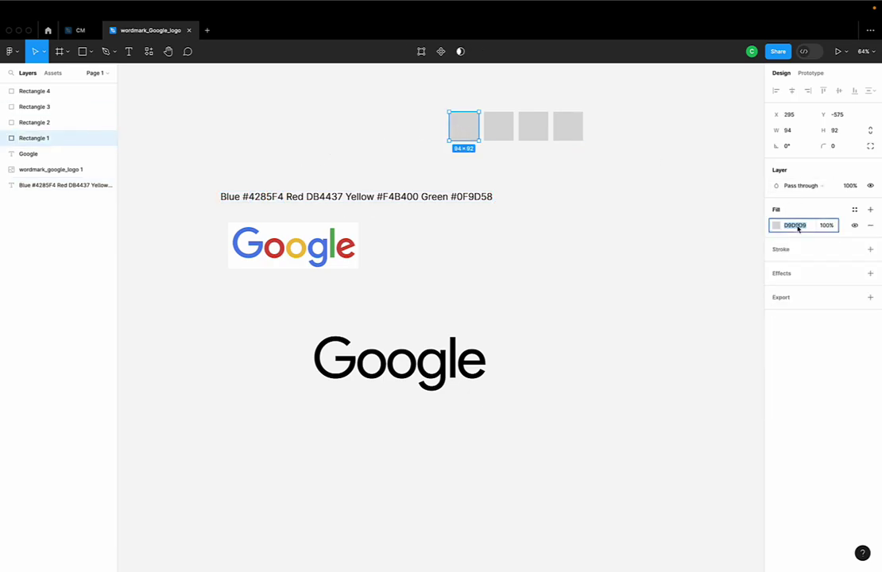
text(4285F4)
key(Return)
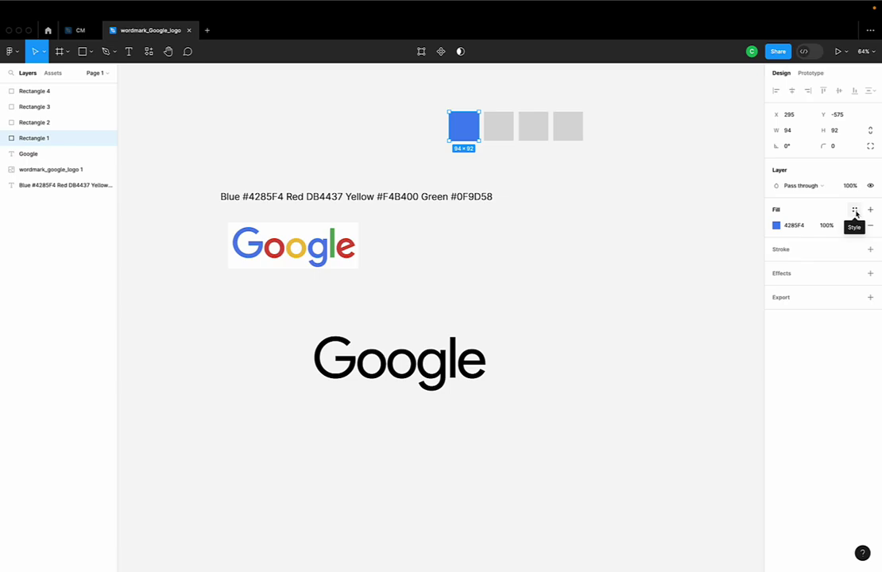
- Create colour style 'Google's blue' described as 'Google's blue wardmark logo color for practice'
click(855, 211)
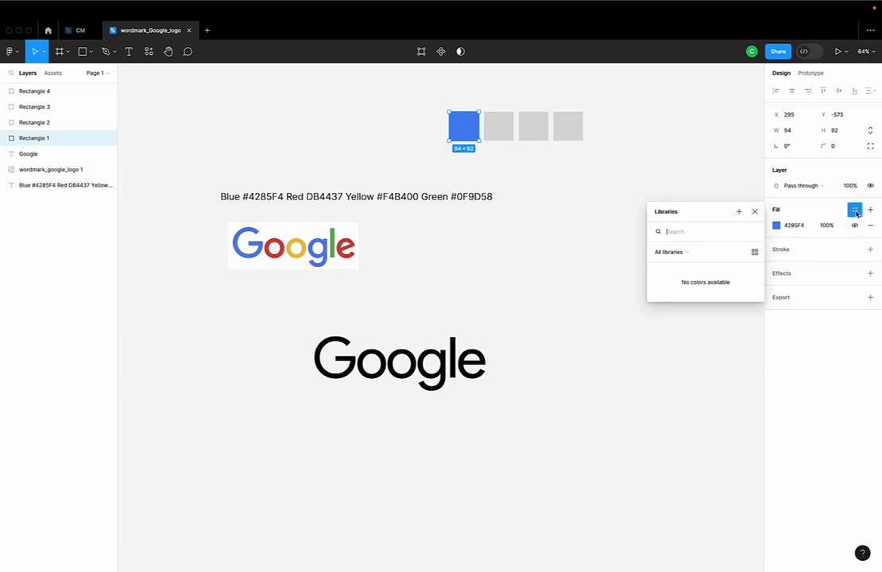
click(743, 214)
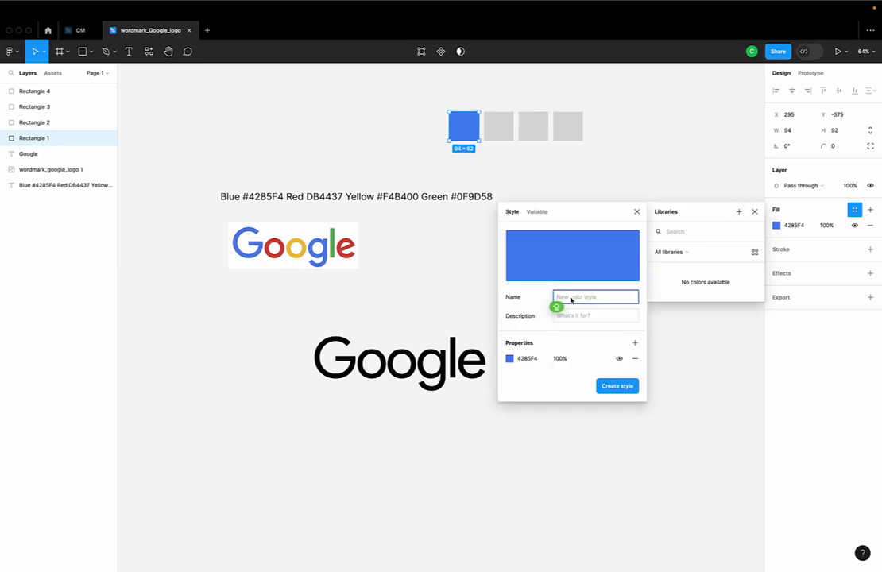
text(Goo)
text(gle's)
text( bl)
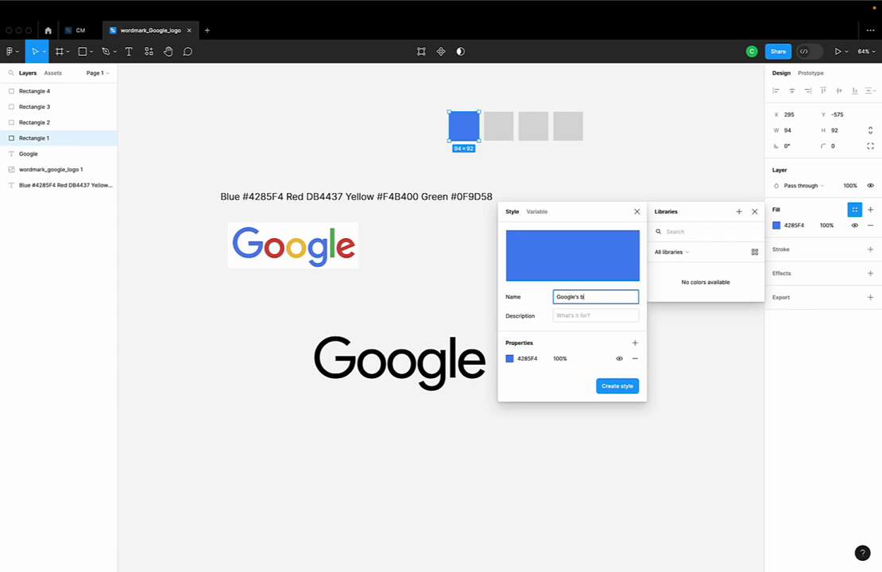
text(ue)
click(595, 316)
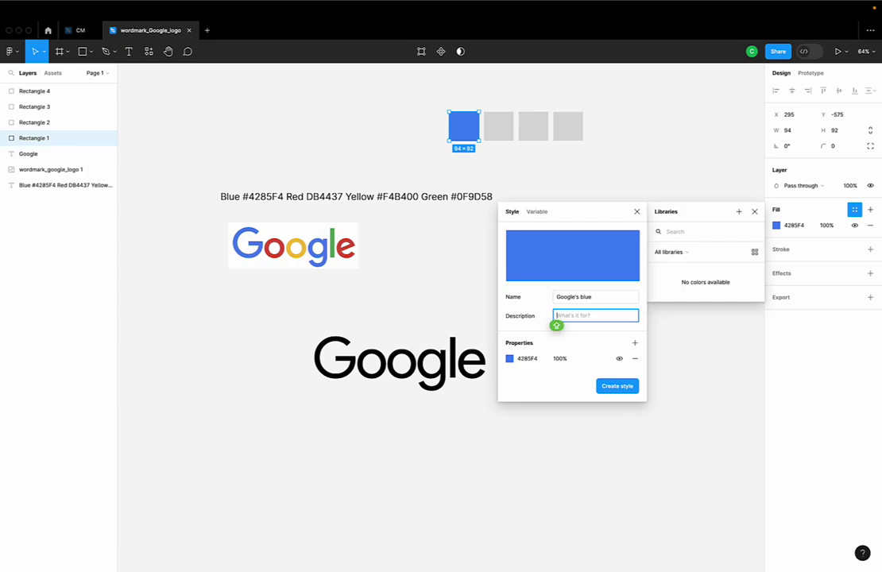
text(Google)
text('s blue)
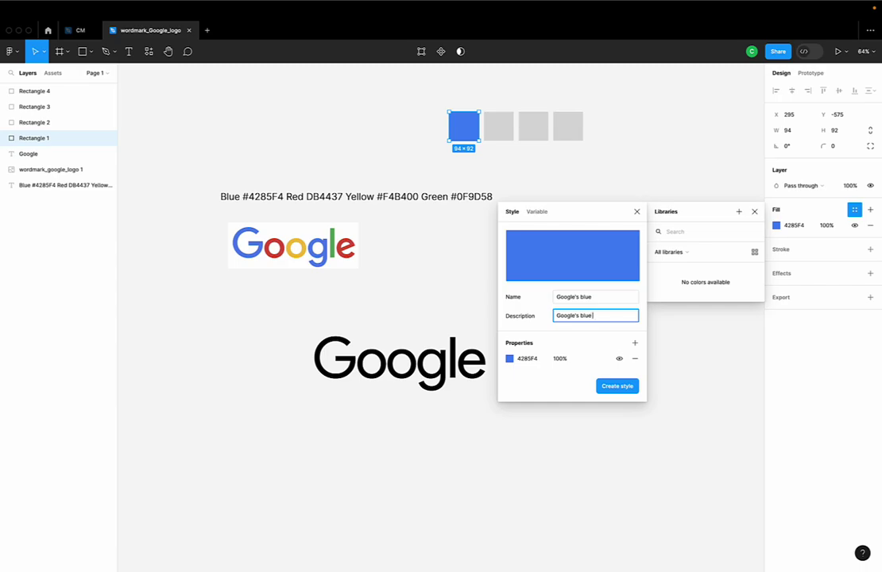
text( wa)
text(rd)
text(mark)
text(logo)
text( c)
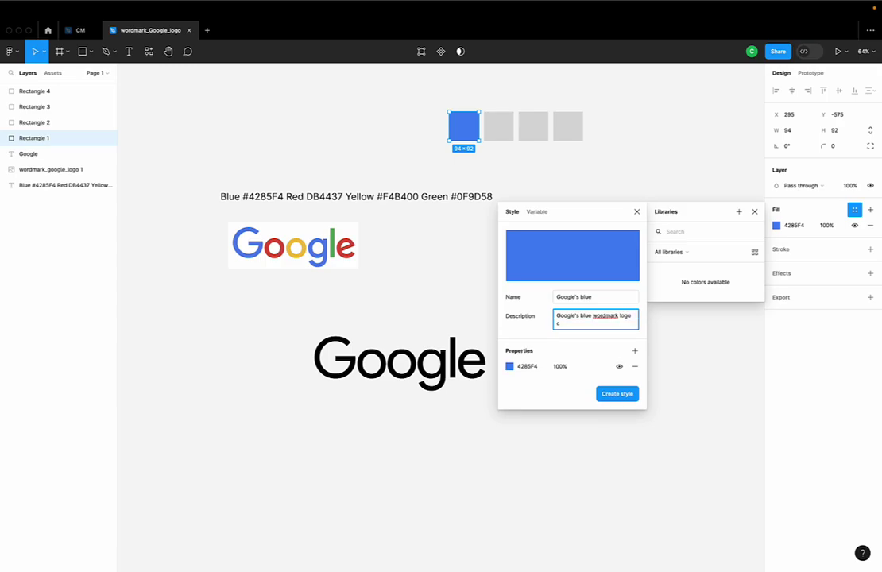
text(olor for pr)
text(actice.)
click(610, 398)
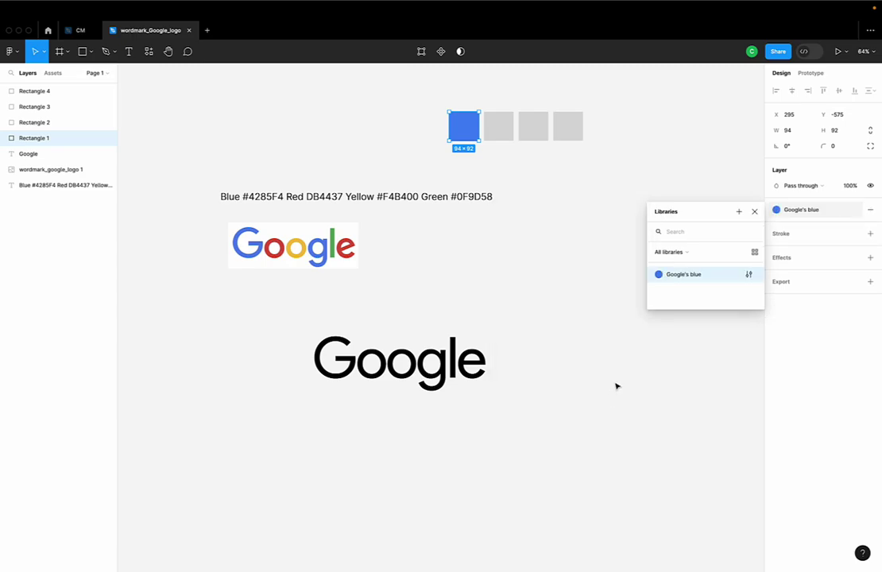
click(598, 341)
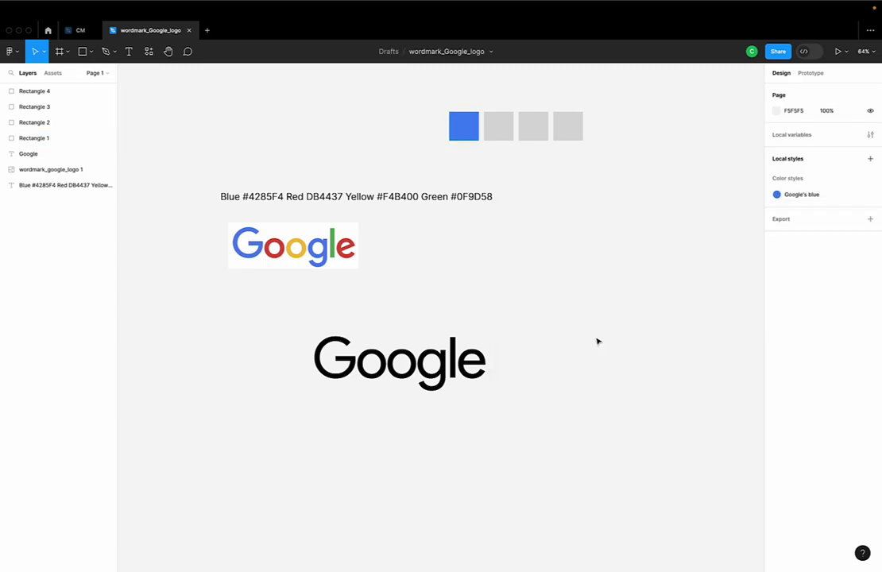
- Copy DB4437 from the colour-code text and paste it as the second square's fill
click(320, 195)
double_click(320, 196)
key(ctrl+c)
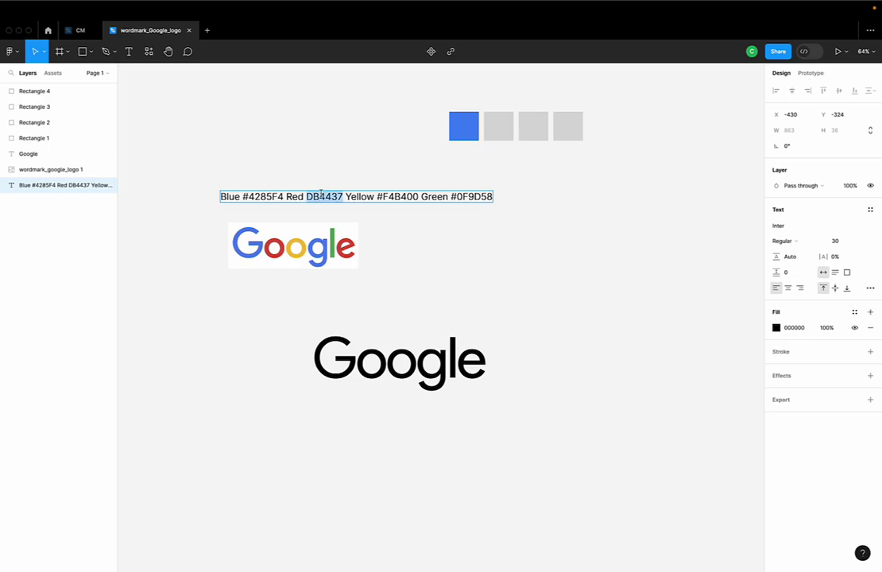
click(501, 128)
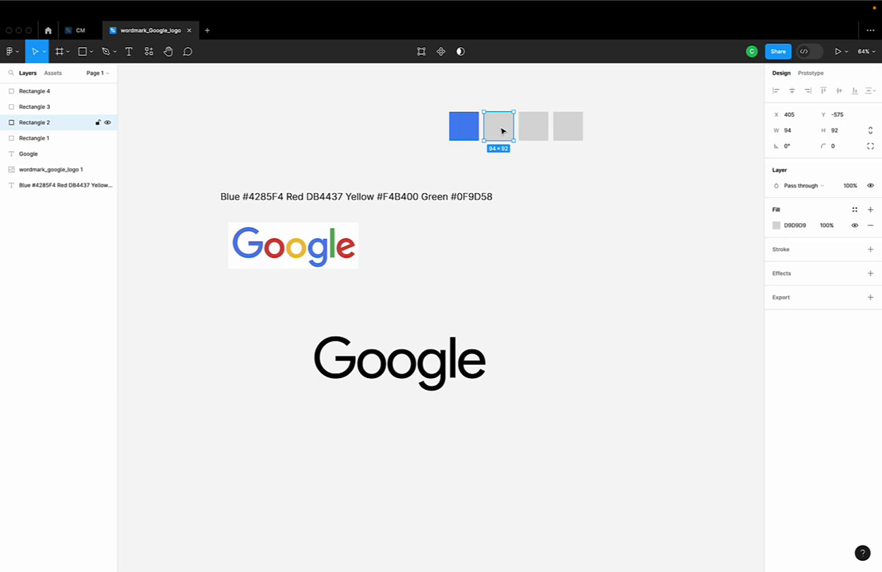
click(798, 226)
key(ctrl+v)
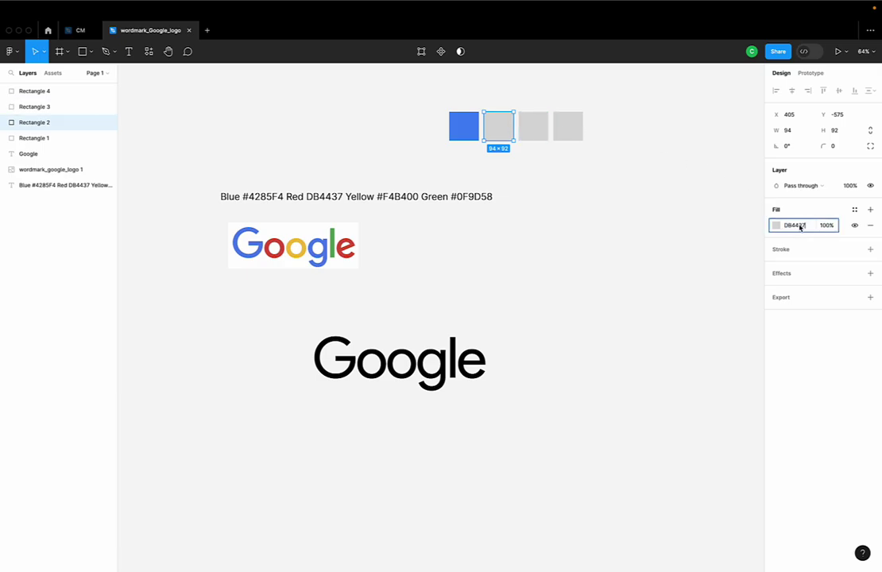
key(Return)
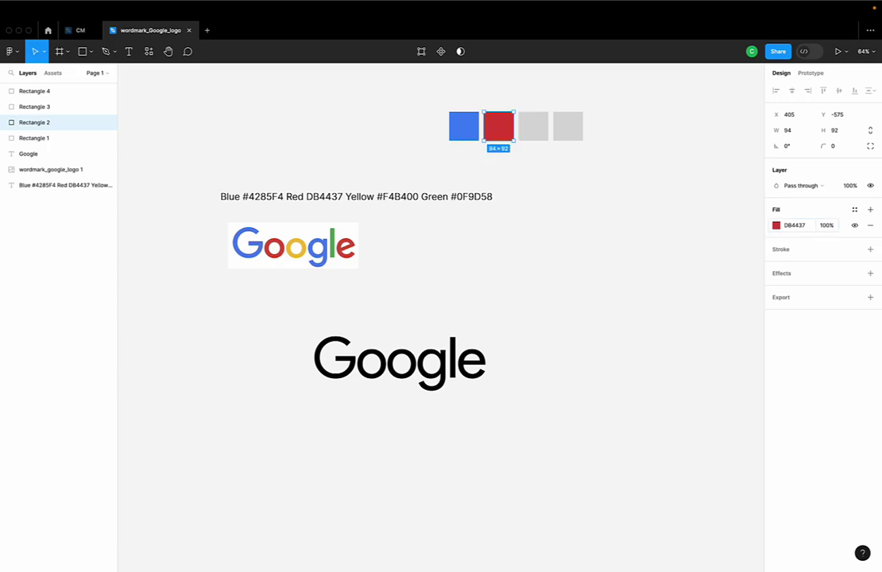
- Save the red fill as colour style 'Google's red' with a wordmark logo description
click(854, 210)
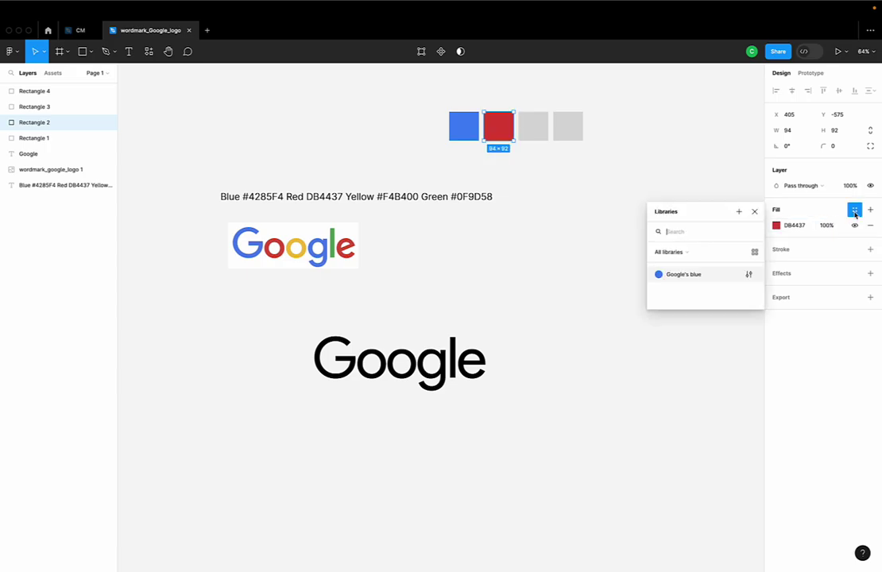
click(738, 212)
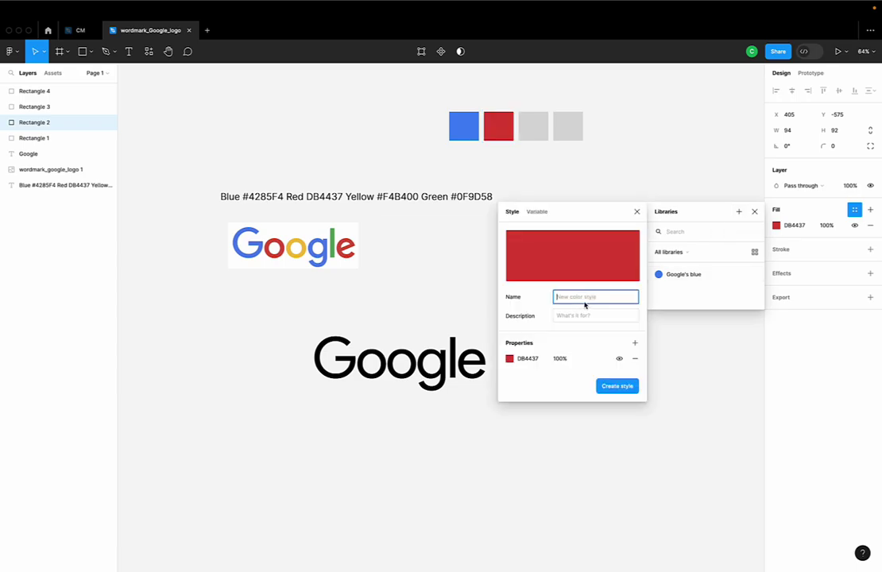
text(Google's red)
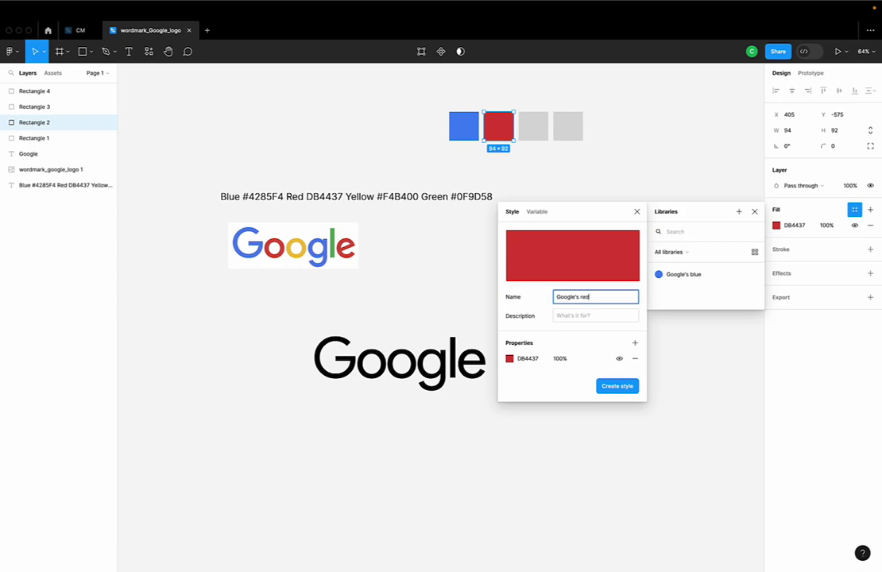
click(595, 315)
text(Google's re)
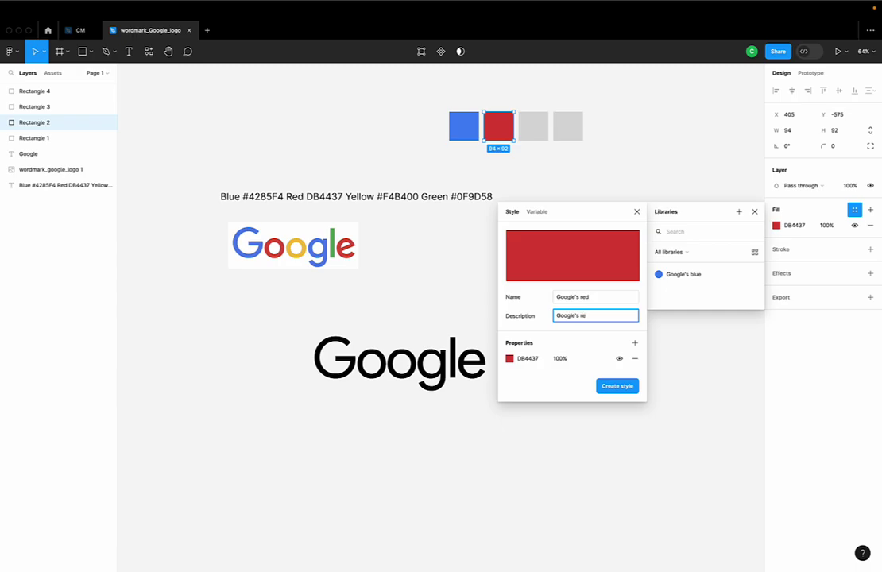
text(d w)
text(ord)
text(mark )
text(logo co)
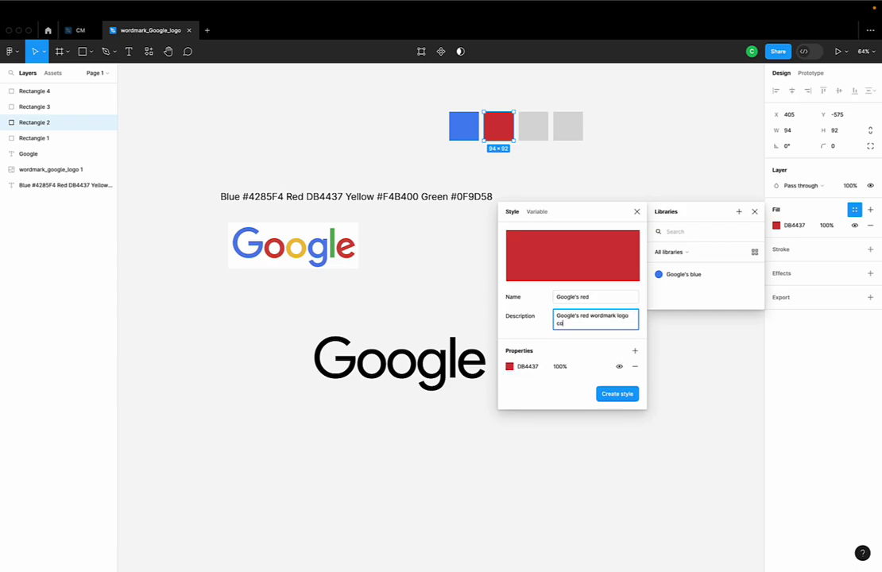
text(lor for pract)
text(ice.)
click(603, 392)
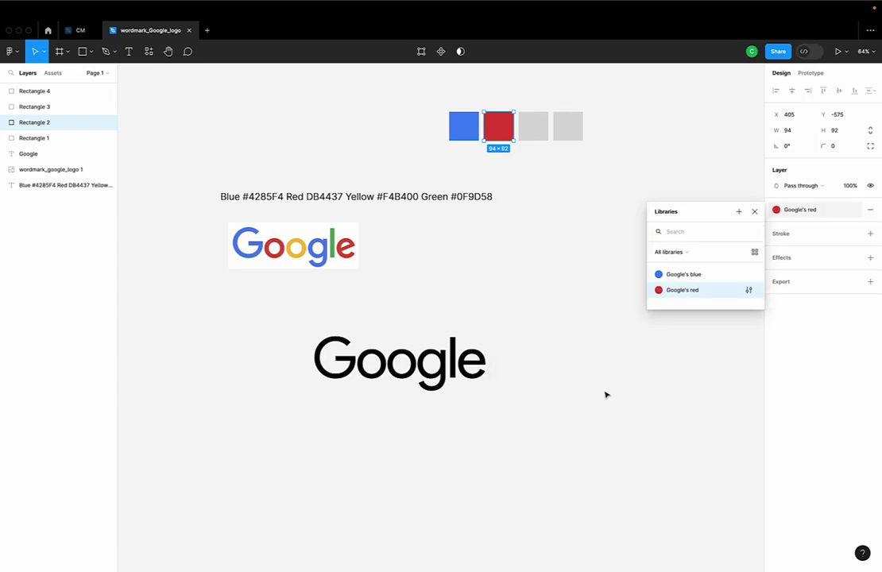
click(539, 137)
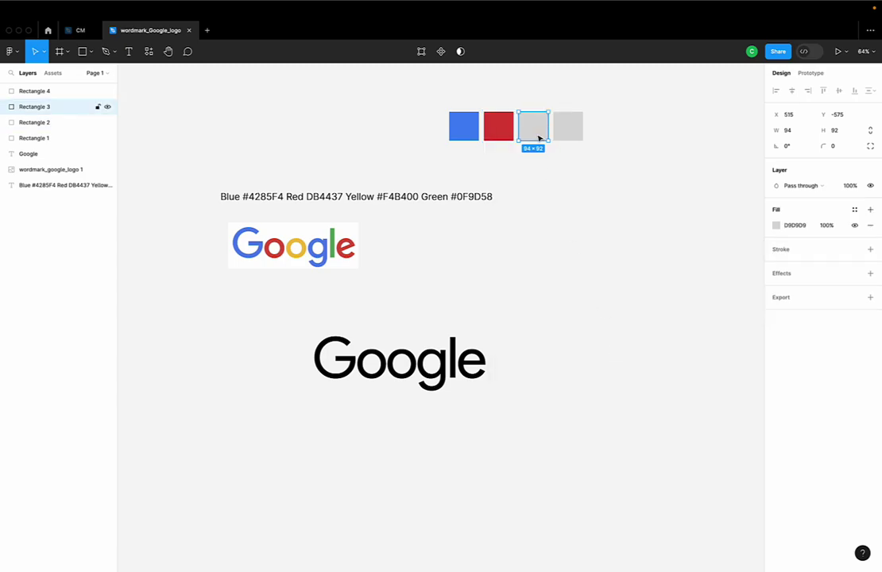
- Fill the third square with yellow F4B400 from the colour-code text
click(408, 198)
double_click(409, 198)
double_click(407, 196)
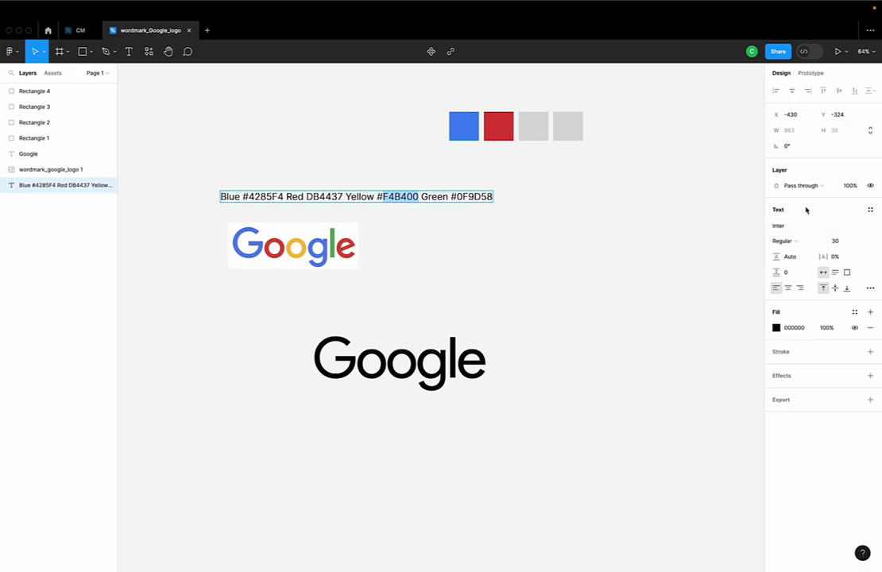
click(540, 138)
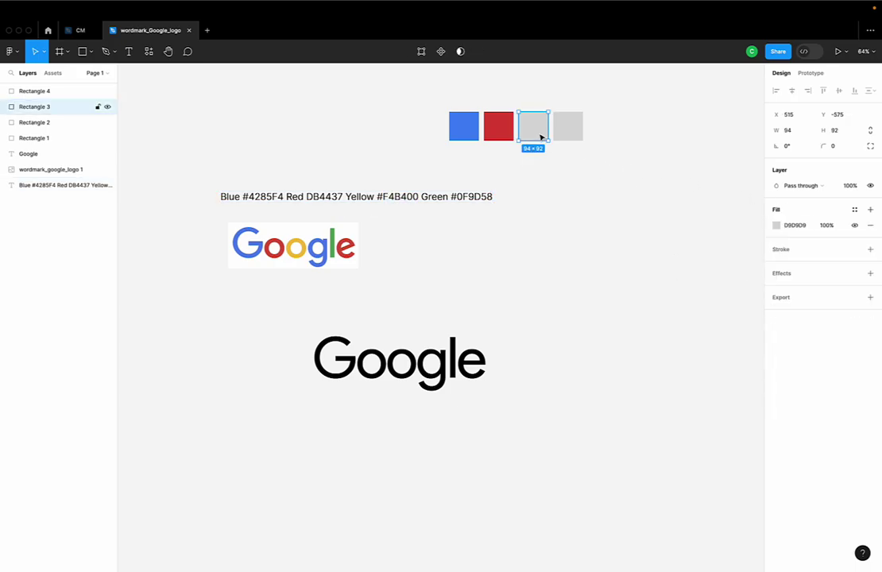
click(797, 225)
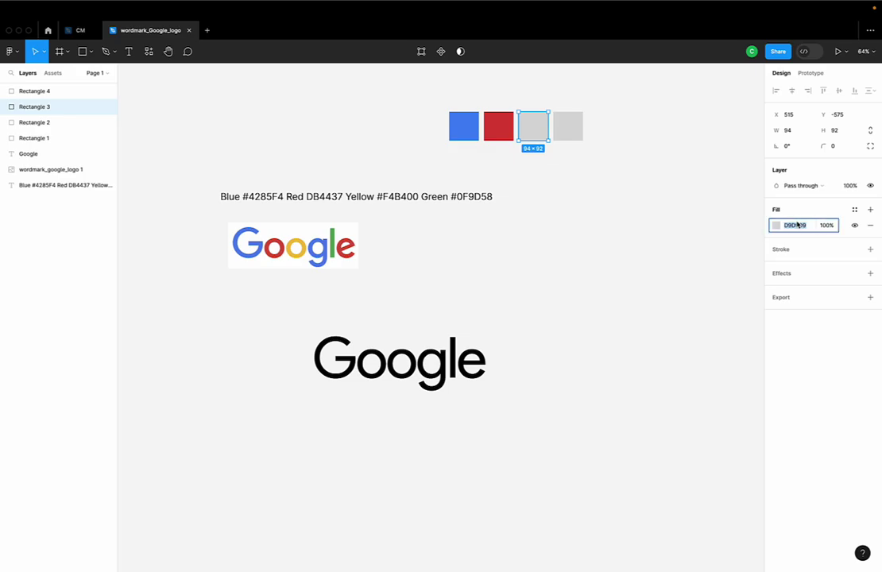
text(F4B400)
key(Return)
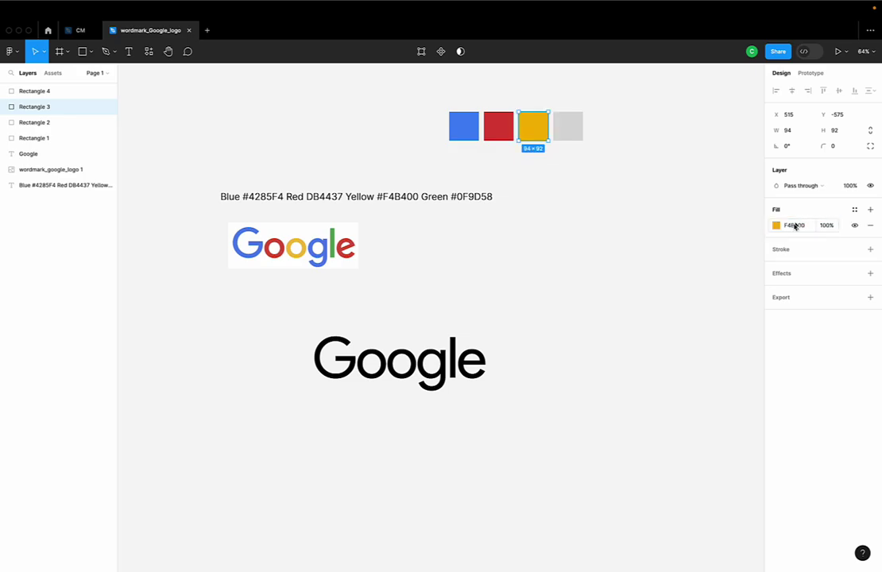
- Save the yellow as style 'Google's yellow', described 'Google's yellow wordmark logo color for practice'
click(855, 211)
click(738, 213)
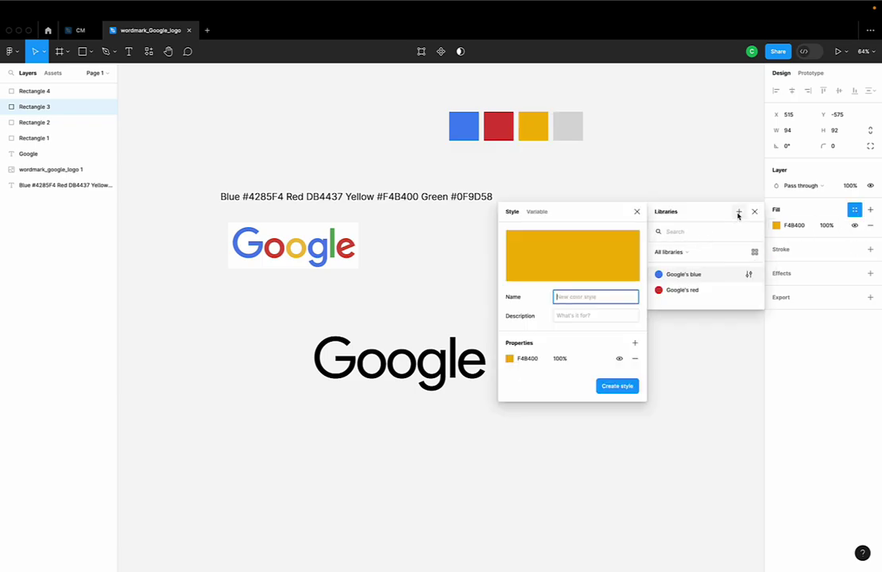
click(556, 304)
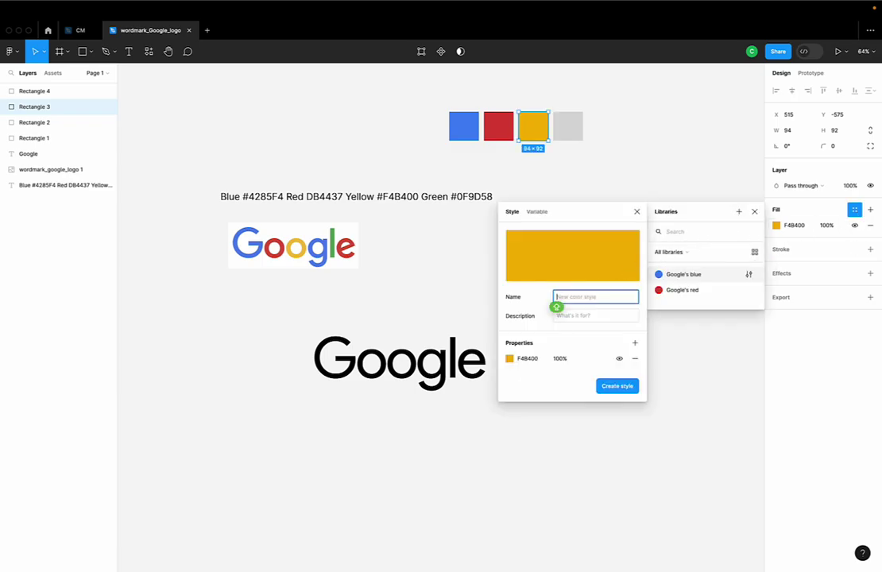
text(Google's yello)
text(w)
click(557, 318)
text(G)
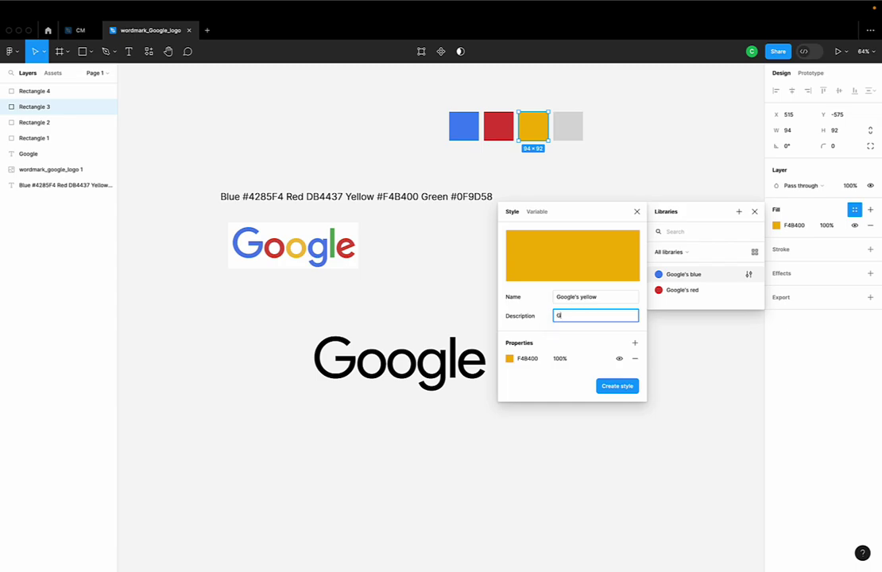
text(oogle's )
text(yellow w)
text(ordmark)
text( logo co)
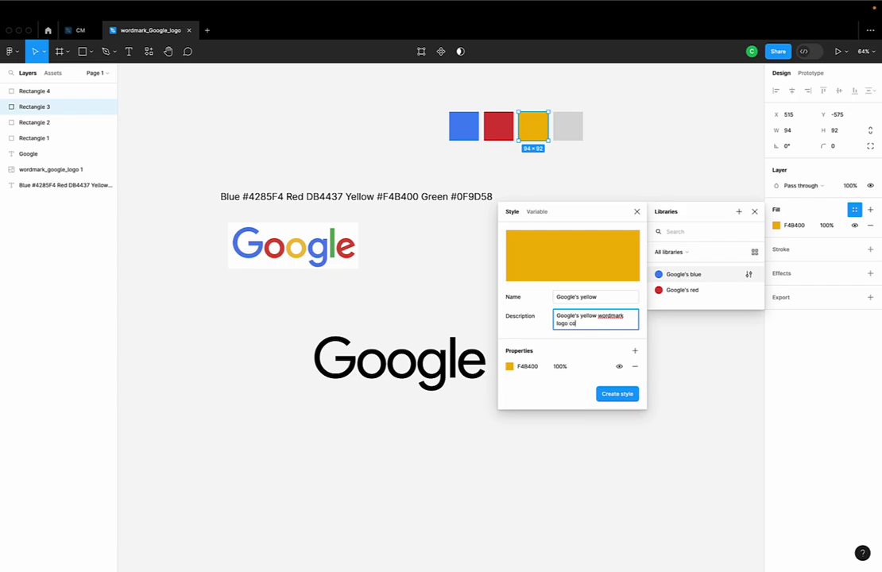
text(lor for pract)
text(ice.)
click(618, 393)
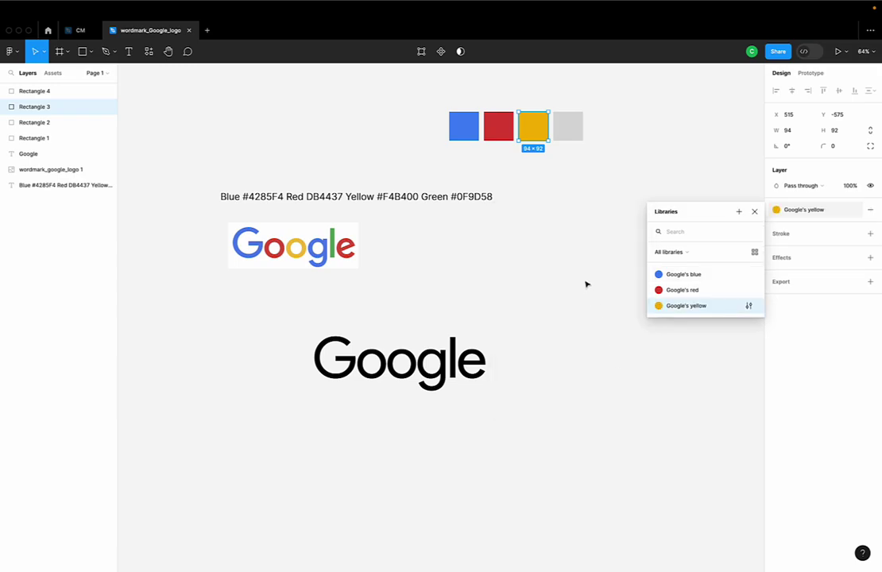
- Pick 0F9D58 from the reference text and set it as Rectangle 4's fill
click(485, 197)
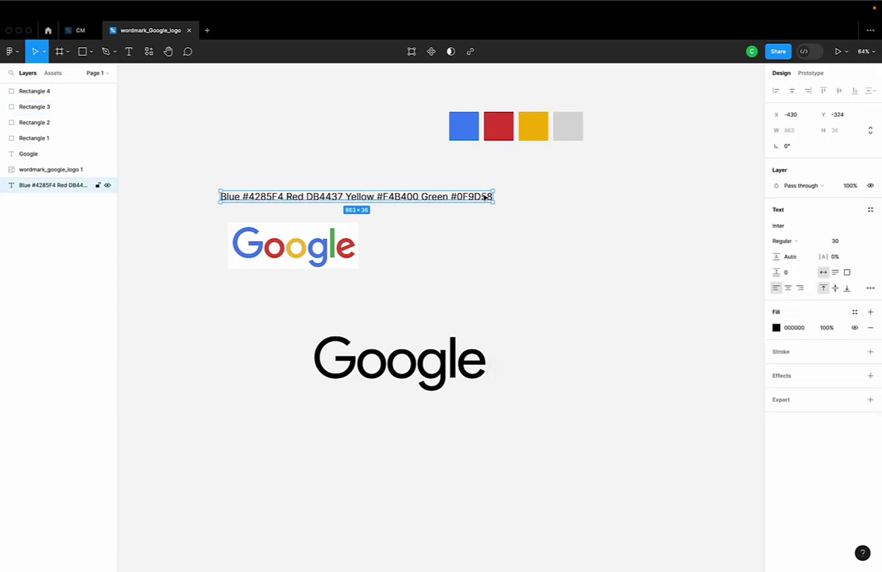
double_click(483, 197)
double_click(475, 197)
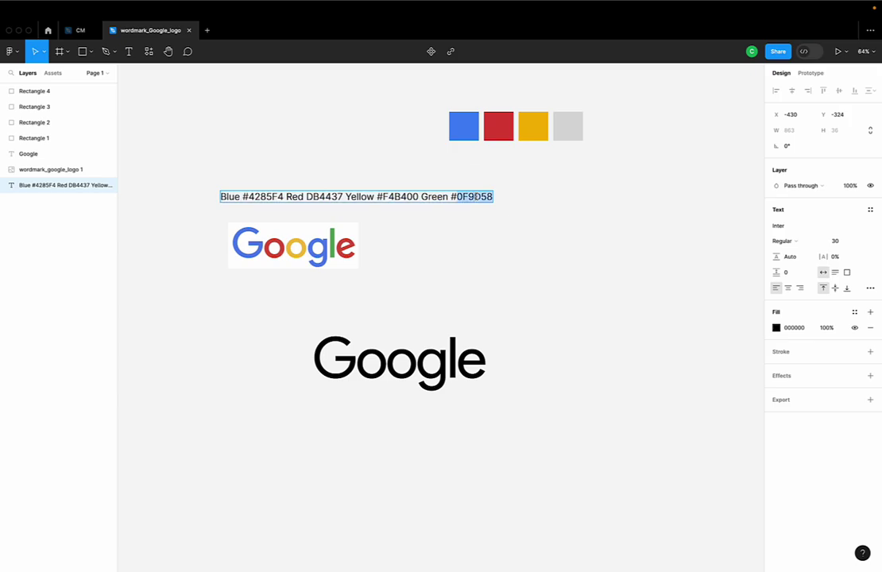
key(Escape)
click(571, 124)
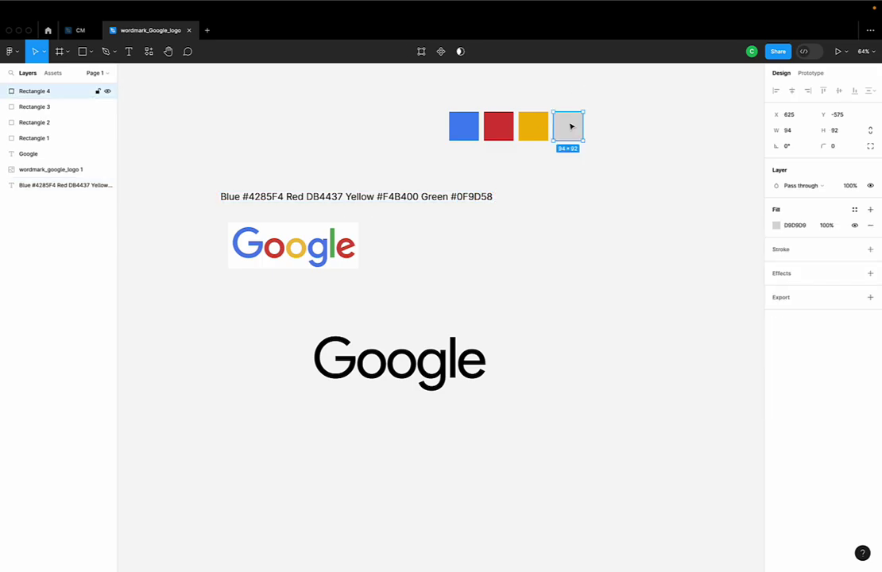
click(794, 226)
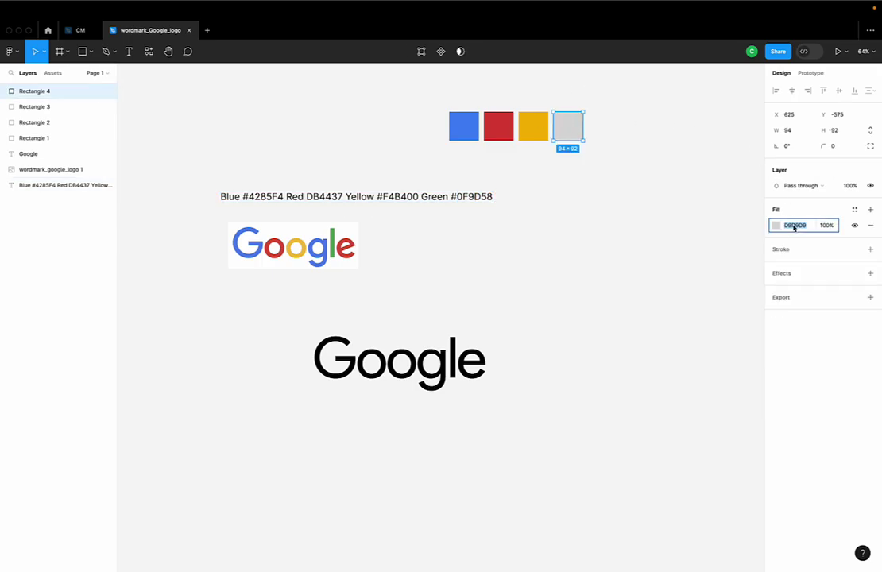
text(0F9D58)
key(Return)
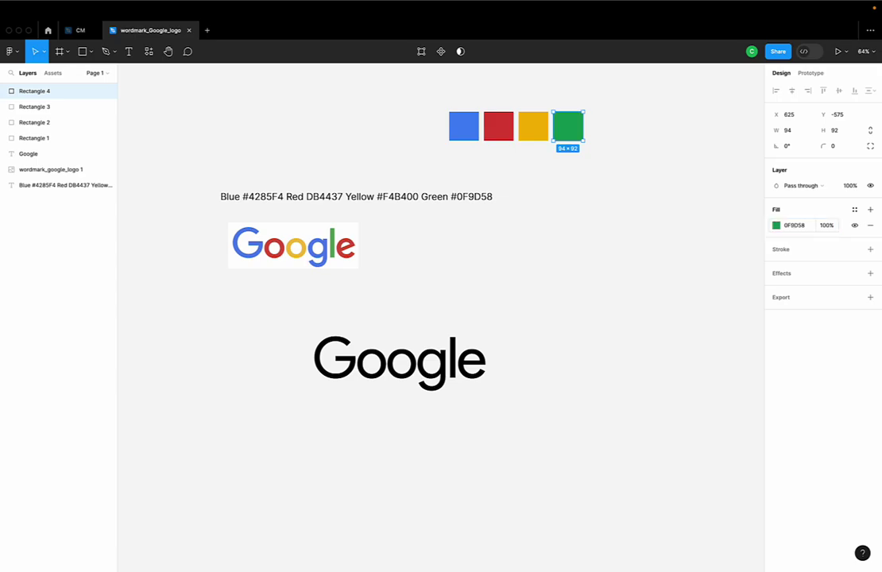
- Create colour style 'Google's green' (0F9D58) with a wordmark logo colour description
click(854, 210)
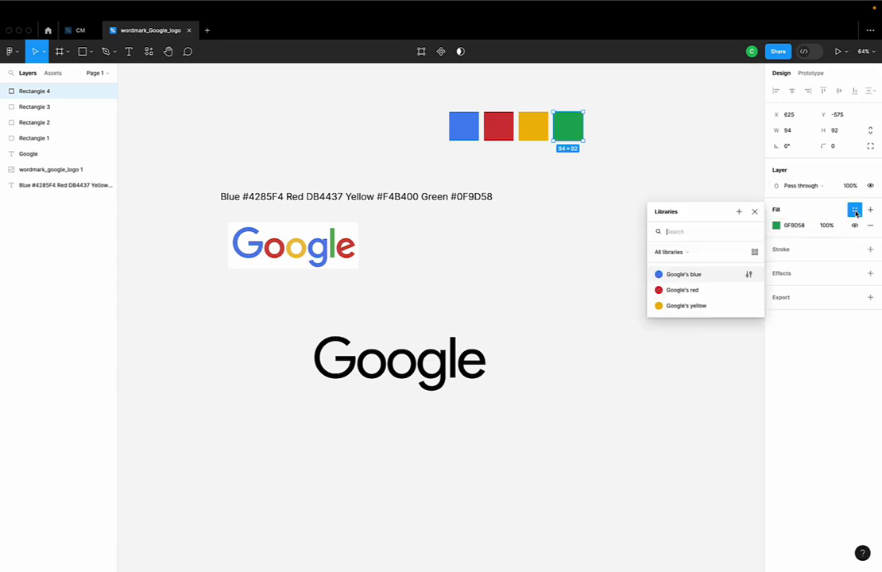
click(738, 212)
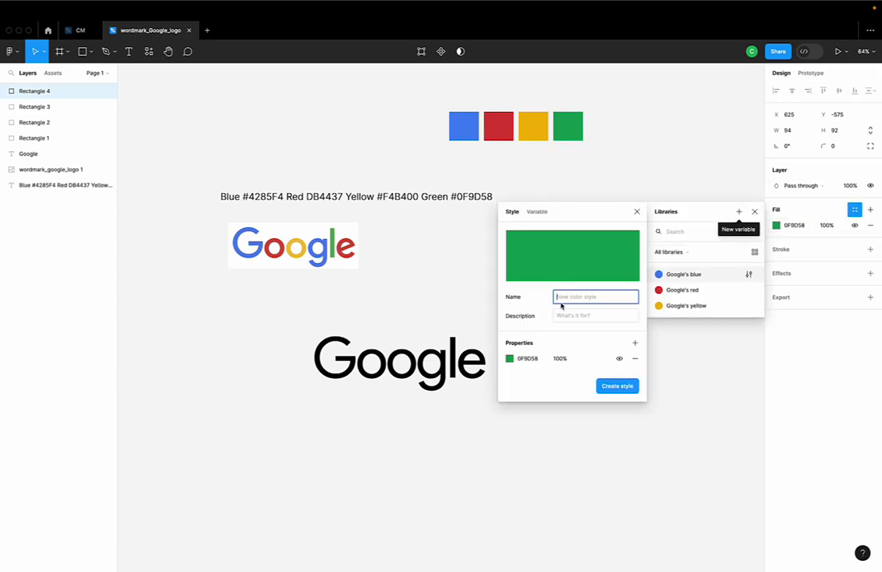
text(G)
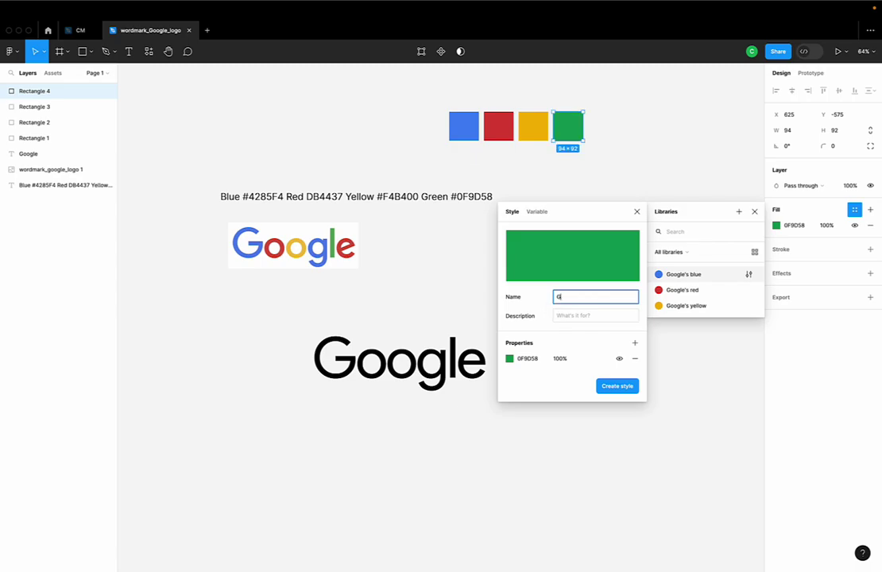
text(oogle's)
text( green)
click(595, 315)
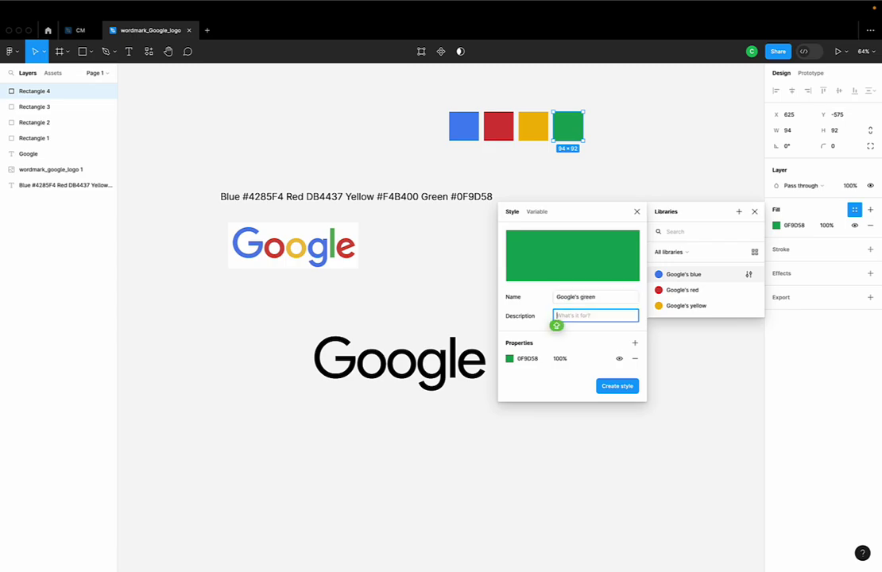
text(Google's green)
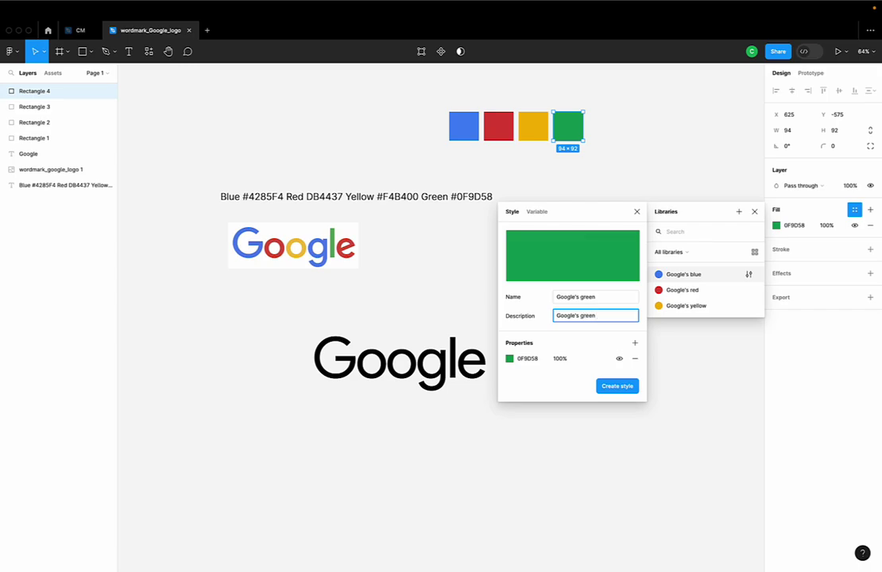
text( wor)
text(dmark)
text( logo co)
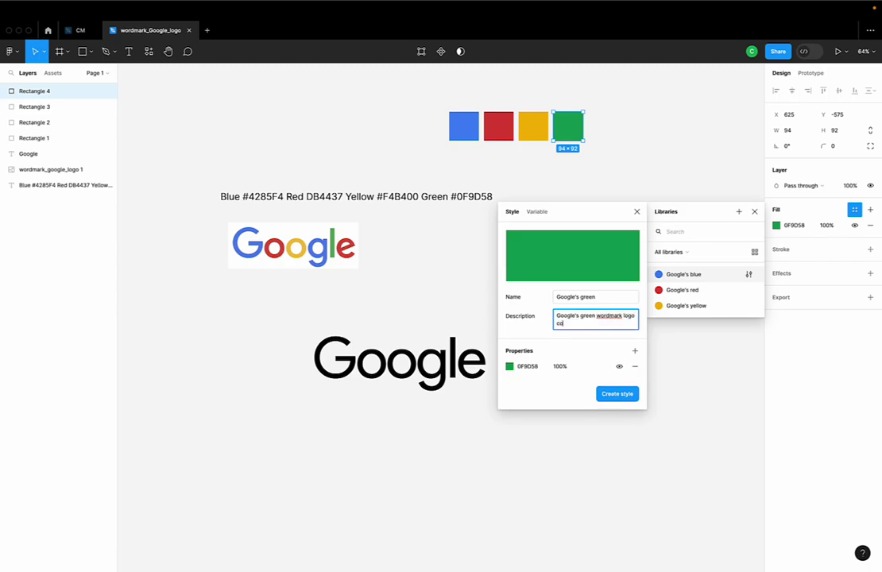
text(lor for pr)
text(actice.)
click(612, 395)
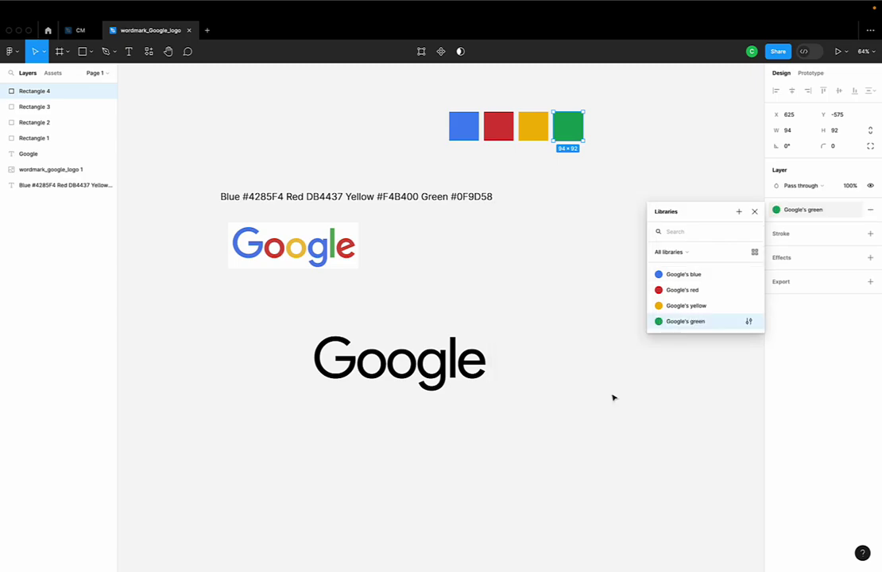
click(595, 358)
- Delete the four colour squares and the hex-code text from the canvas
mouse_move(402, 101)
mouse_down()
mouse_move(510, 106)
mouse_move(570, 187)
mouse_move(569, 206)
mouse_up()
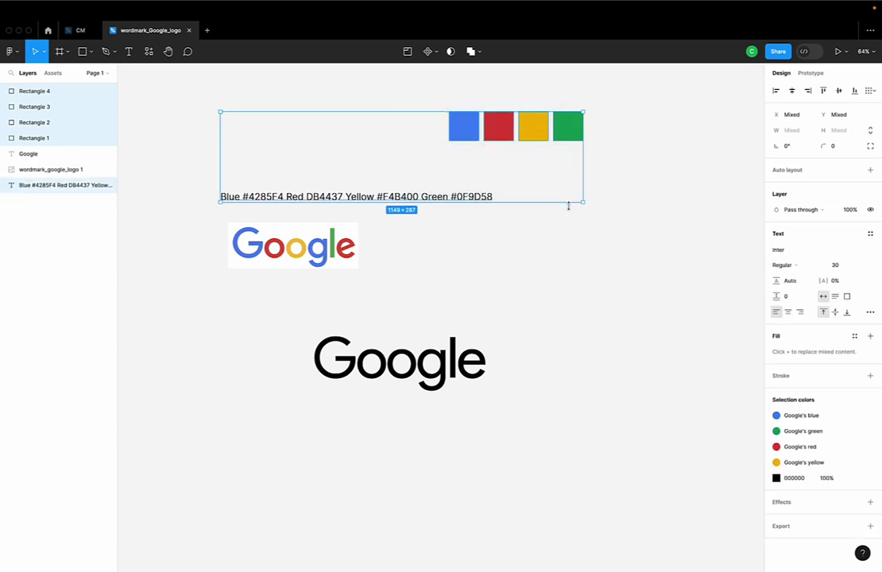
key(Delete)
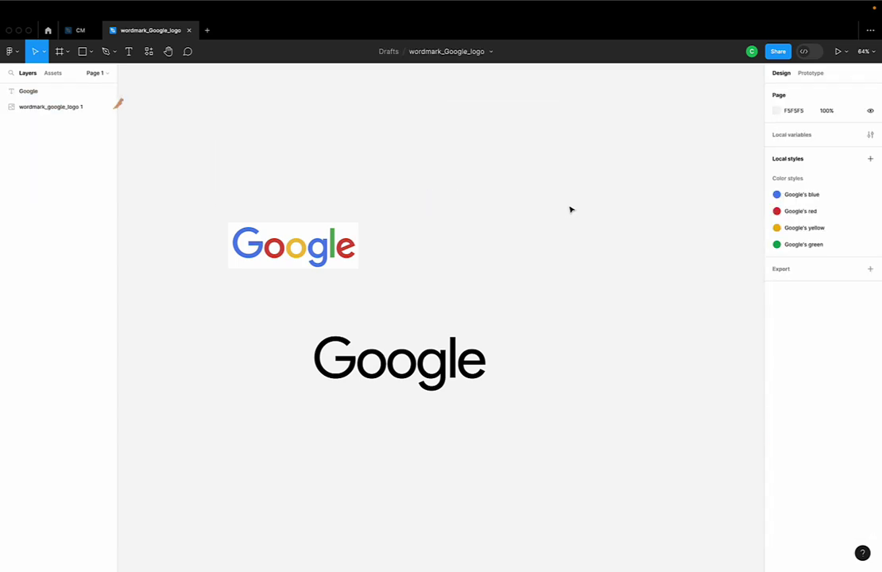
scroll(387, 286, down, 3)
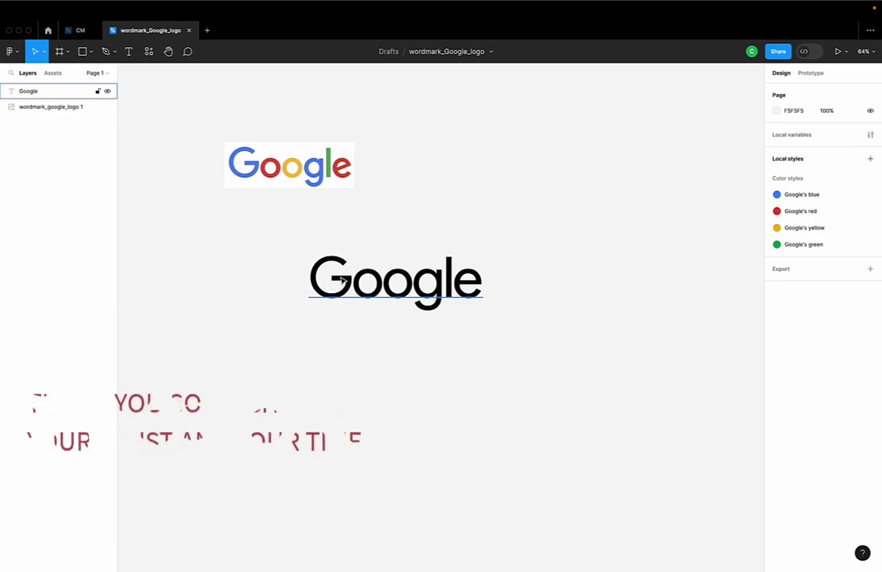
- Fill the black Google wordmark with the Google's blue colour style
click(356, 276)
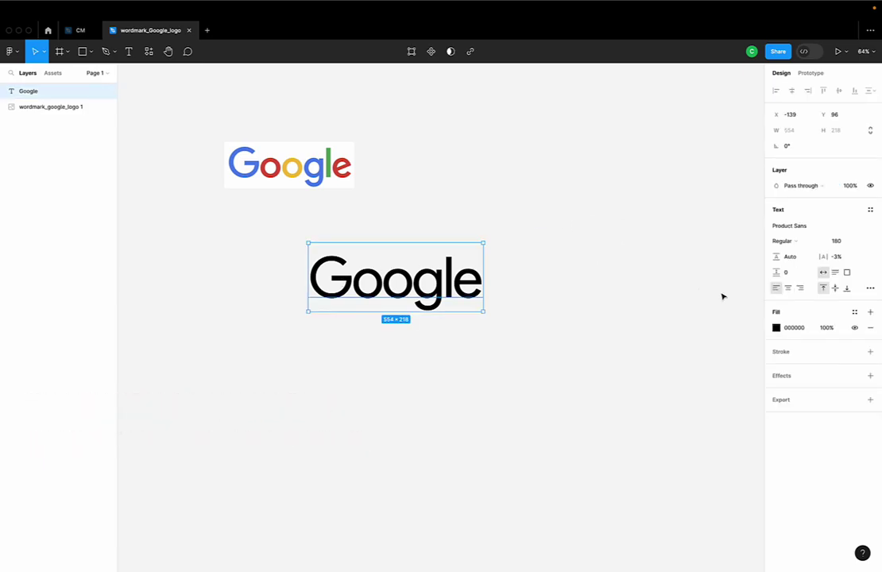
click(855, 312)
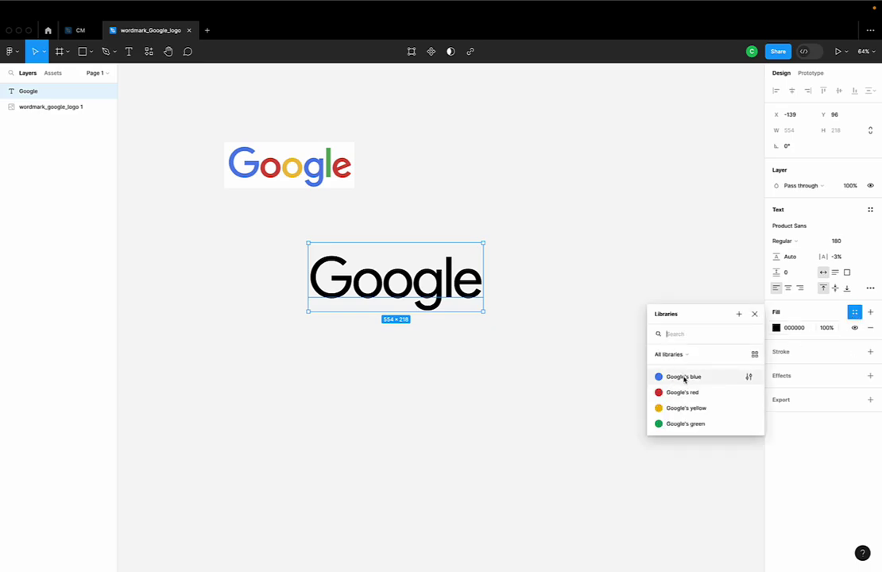
click(684, 377)
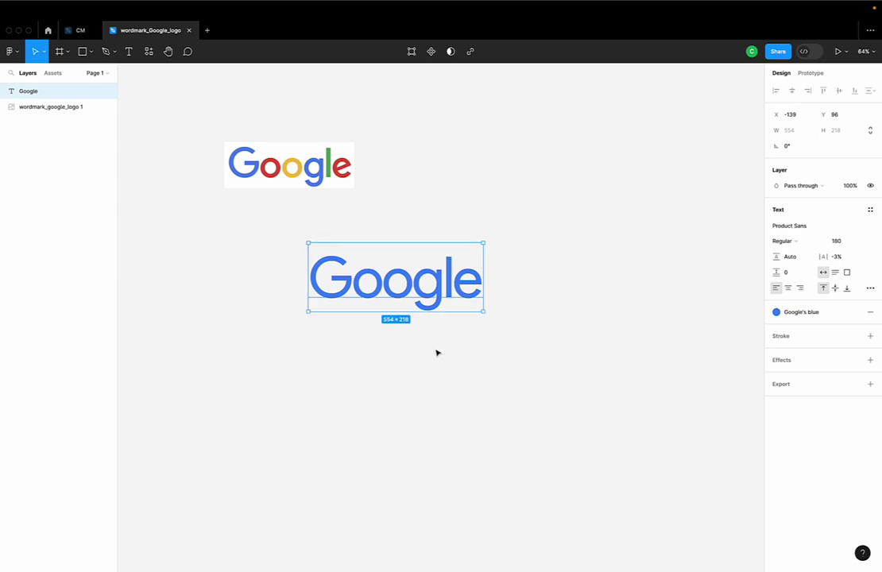
double_click(472, 282)
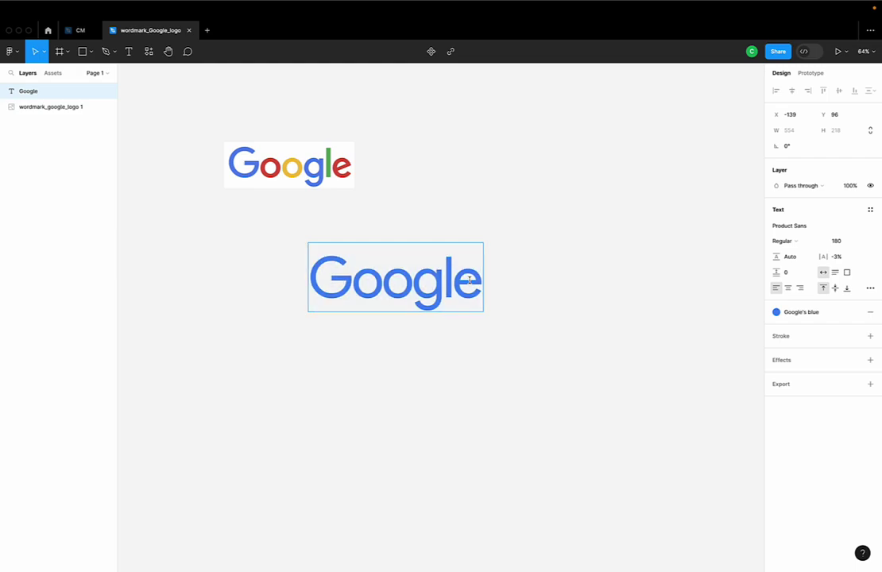
key(Escape)
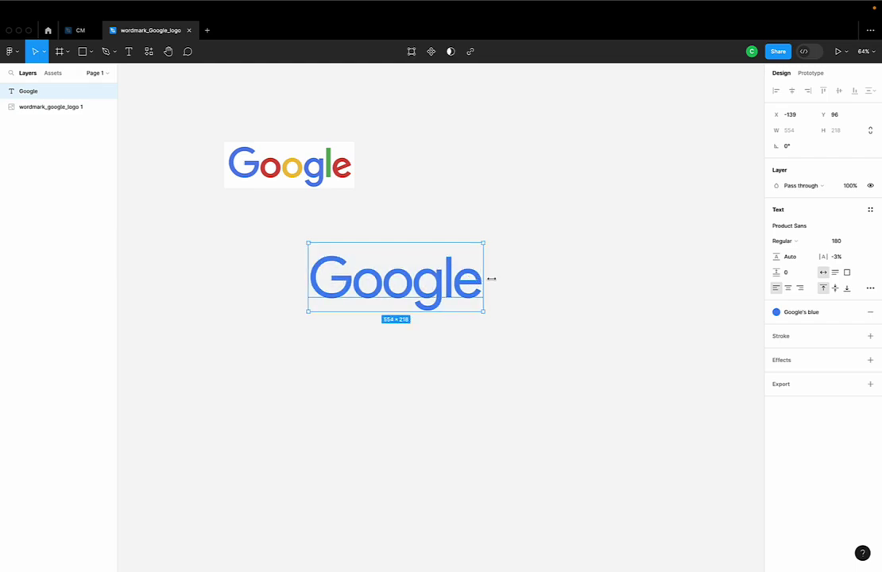
click(534, 278)
- Refill the wordmark with Google's red, then switch it to Google's yellow
click(471, 290)
click(802, 312)
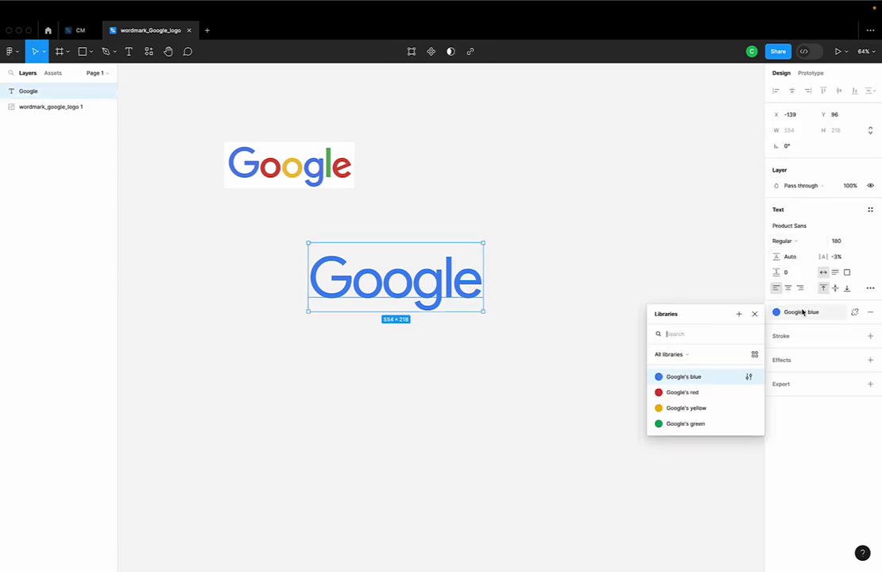
click(695, 395)
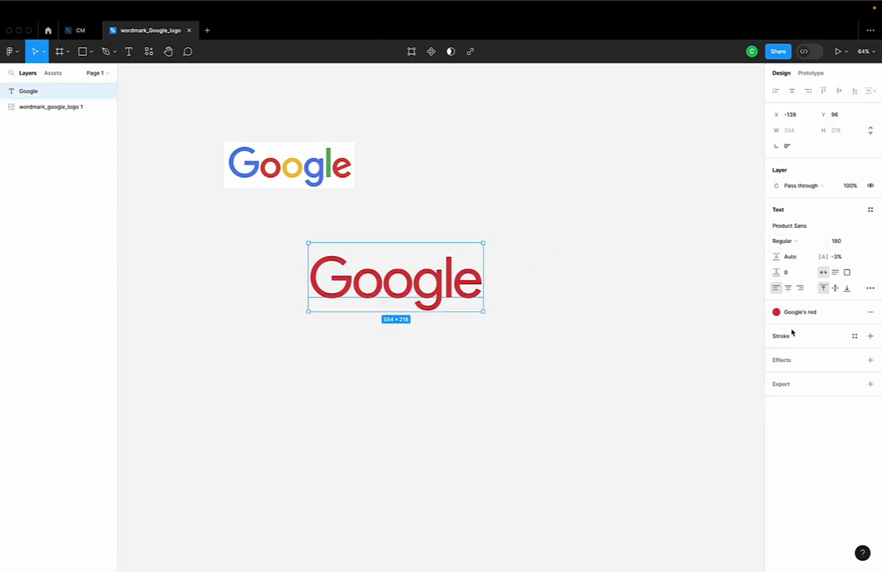
double_click(469, 290)
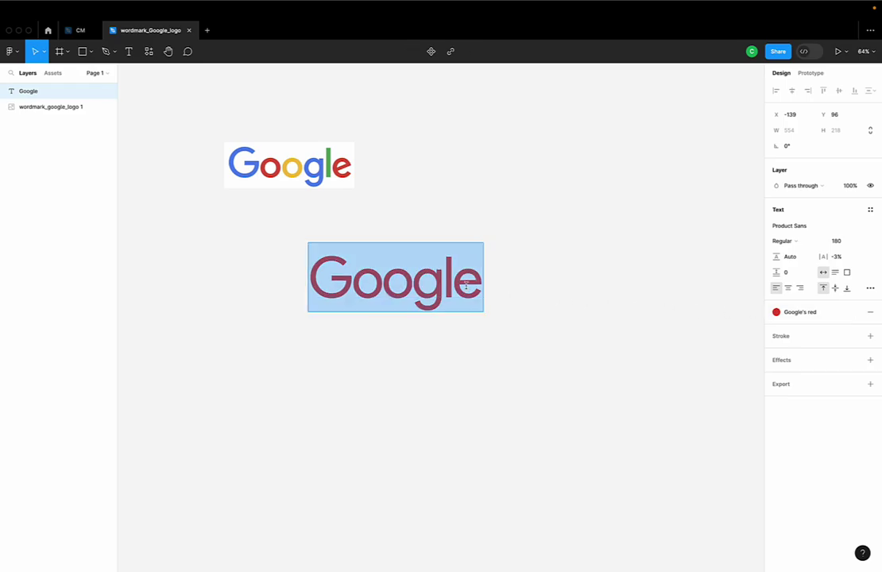
click(794, 317)
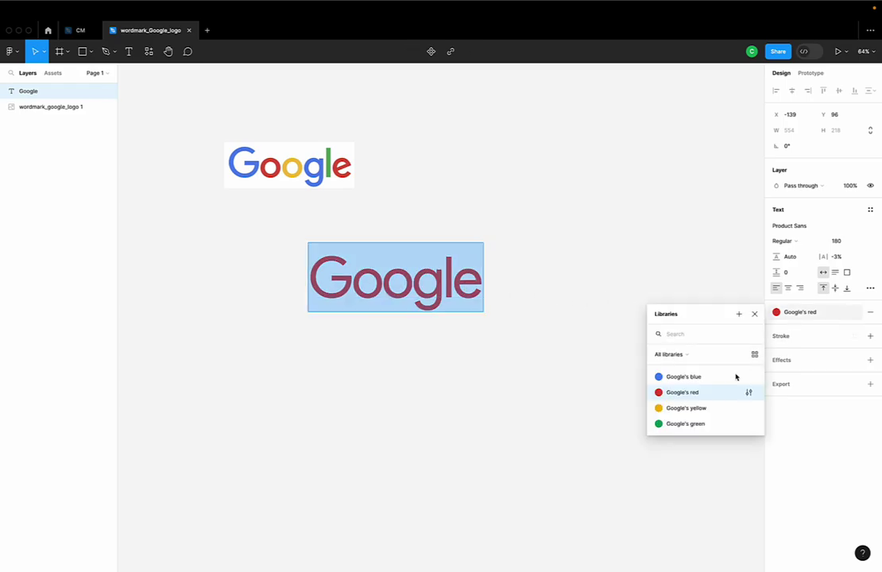
click(735, 407)
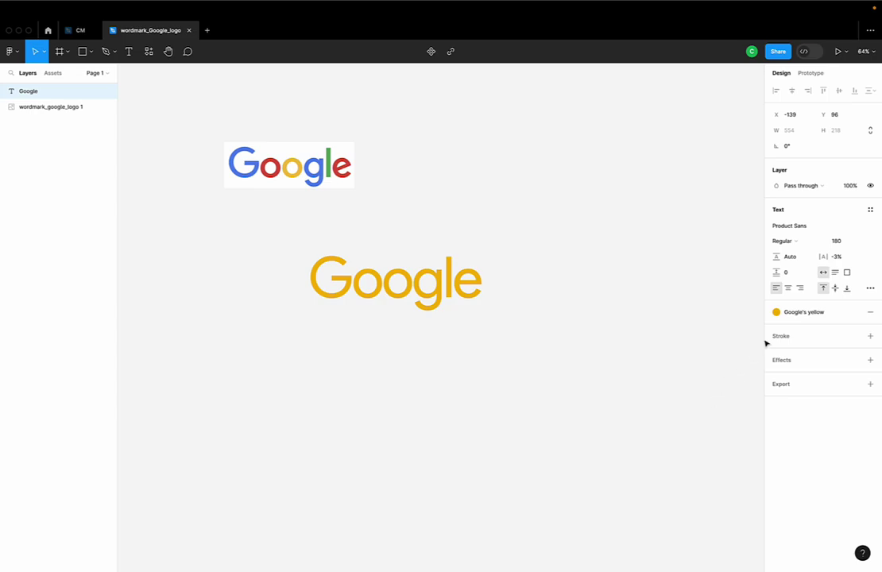
click(805, 317)
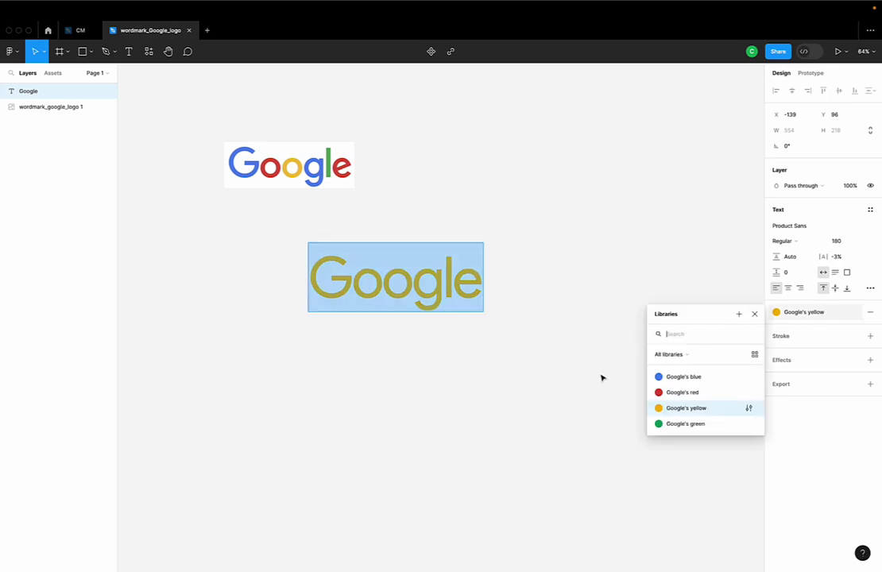
key(Escape)
click(588, 418)
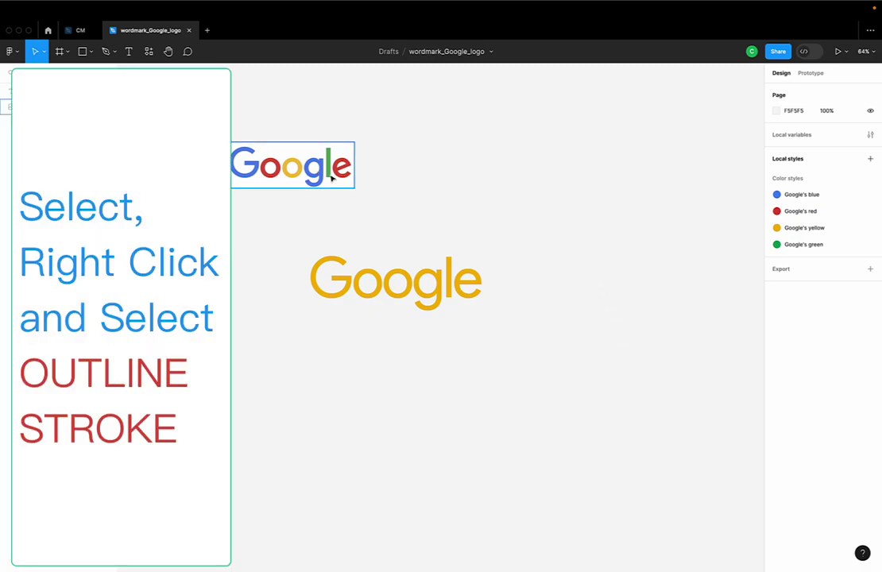
- Outline the yellow Google text and ungroup it into six letter vectors
click(412, 287)
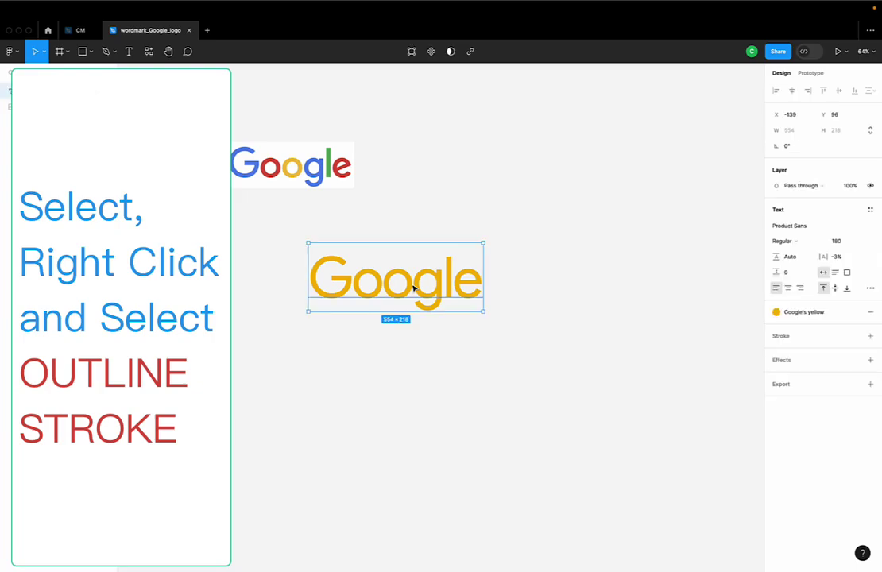
right_click(414, 288)
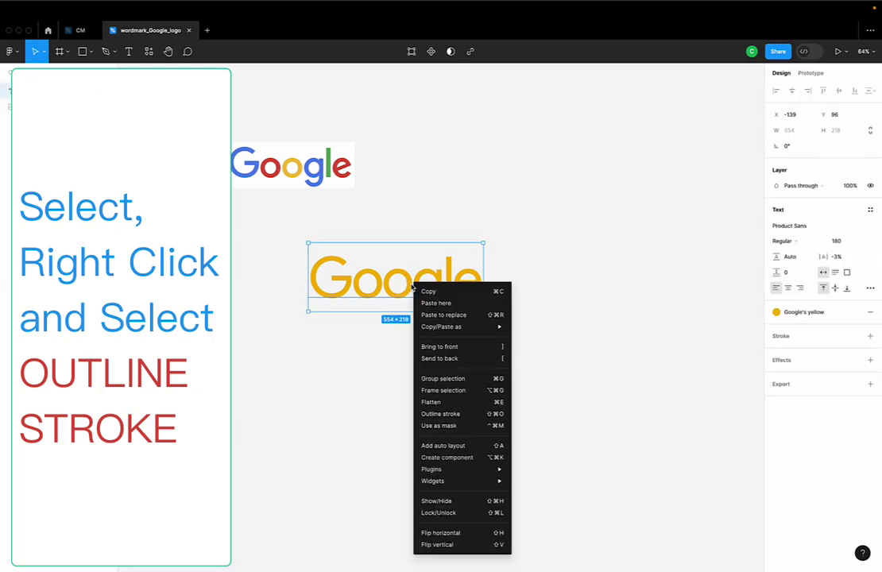
click(439, 414)
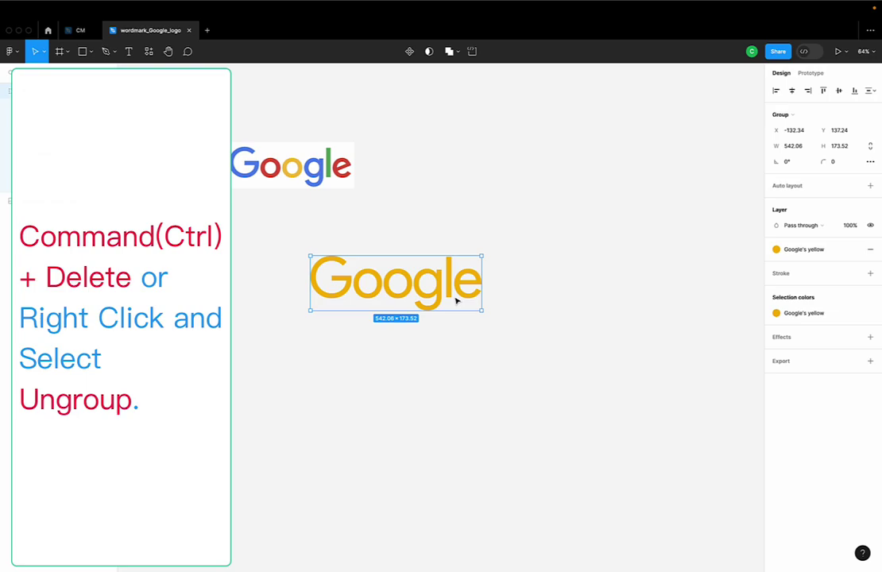
right_click(457, 300)
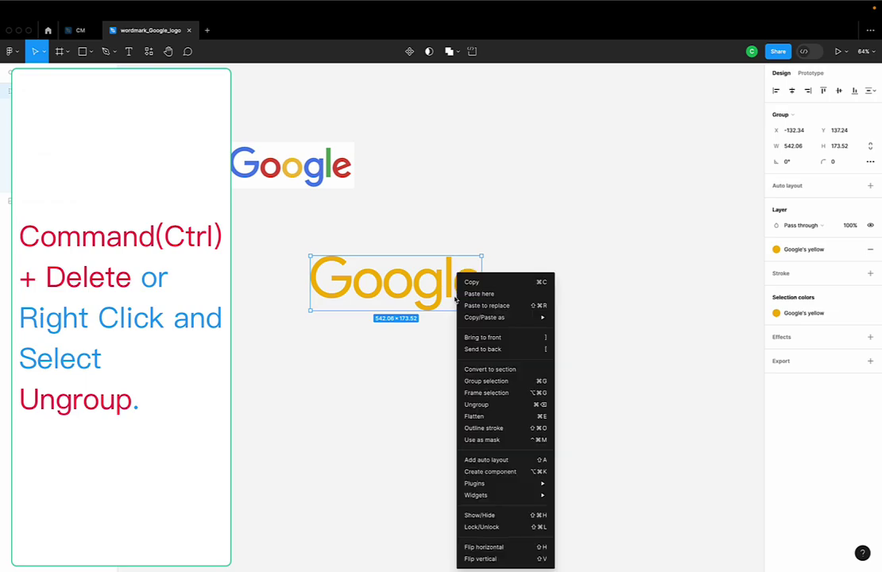
click(475, 404)
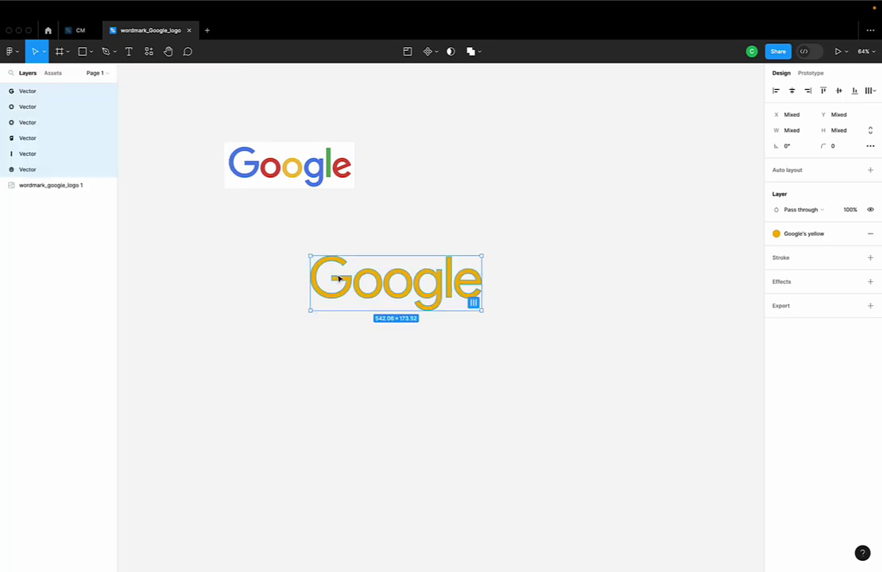
- Move the G and g letters up, side by side above the rest
key(Escape)
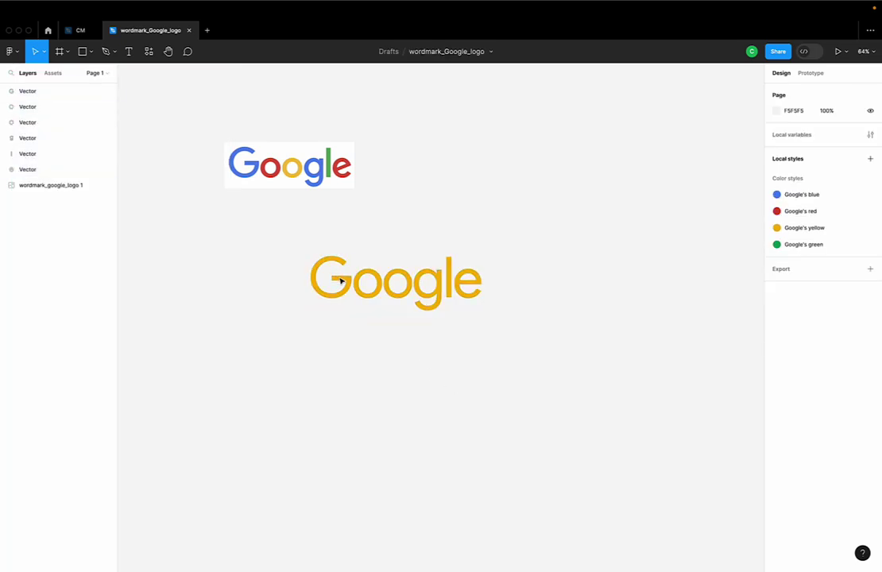
drag(343, 282, 344, 247)
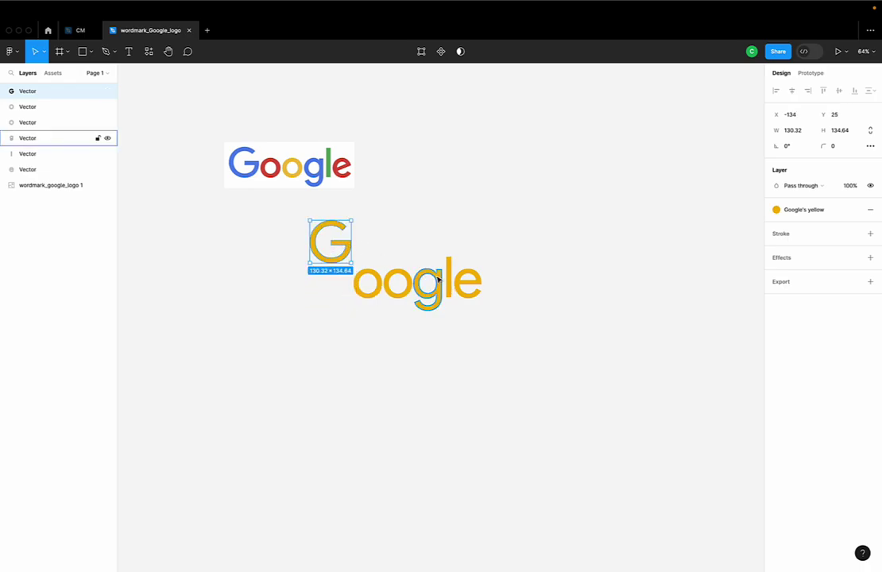
drag(438, 280, 380, 231)
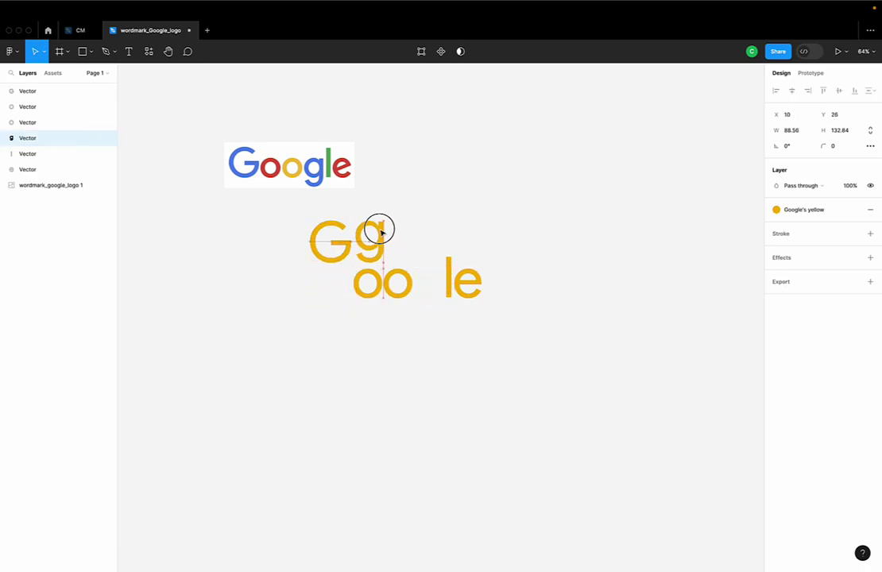
click(441, 236)
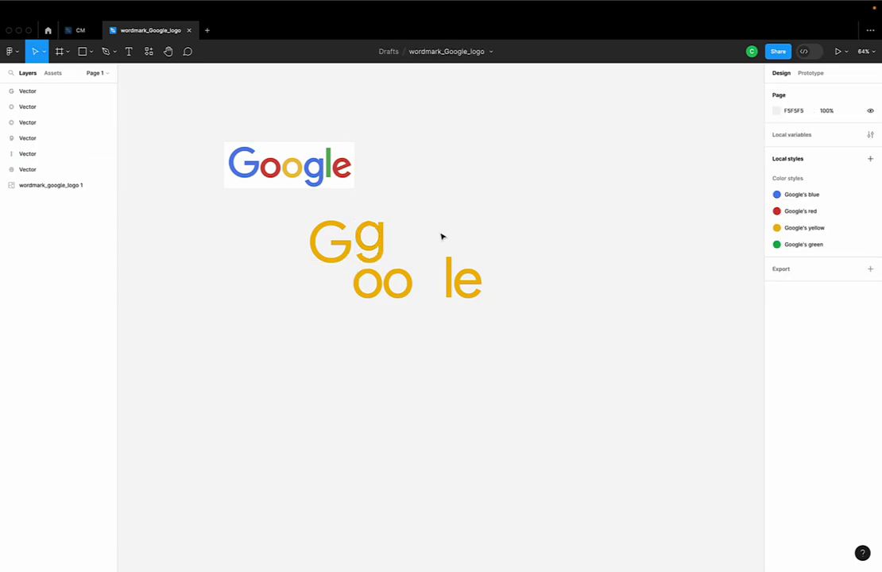
- Move both o letters down to the lower left, next to each other
mouse_move(401, 275)
mouse_down()
mouse_move(341, 318)
mouse_move(307, 359)
mouse_up()
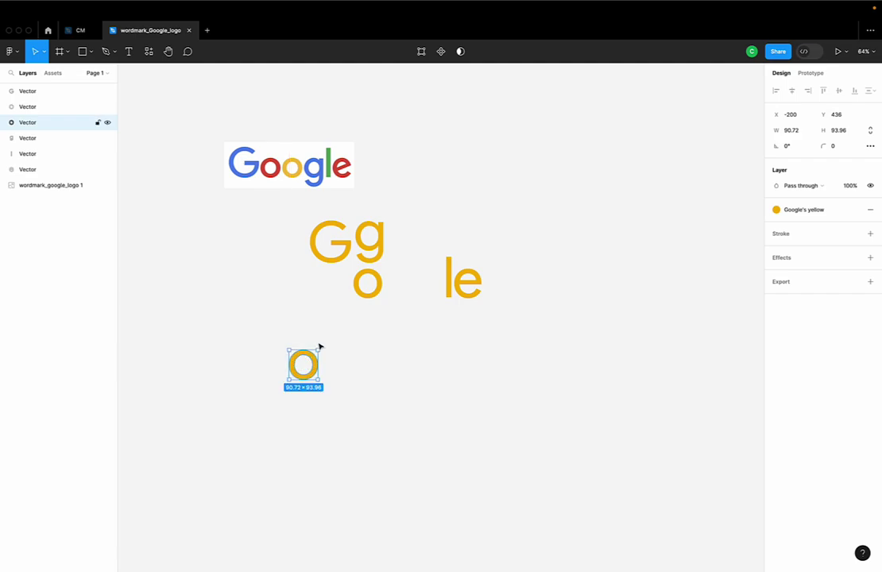
click(373, 290)
click(378, 293)
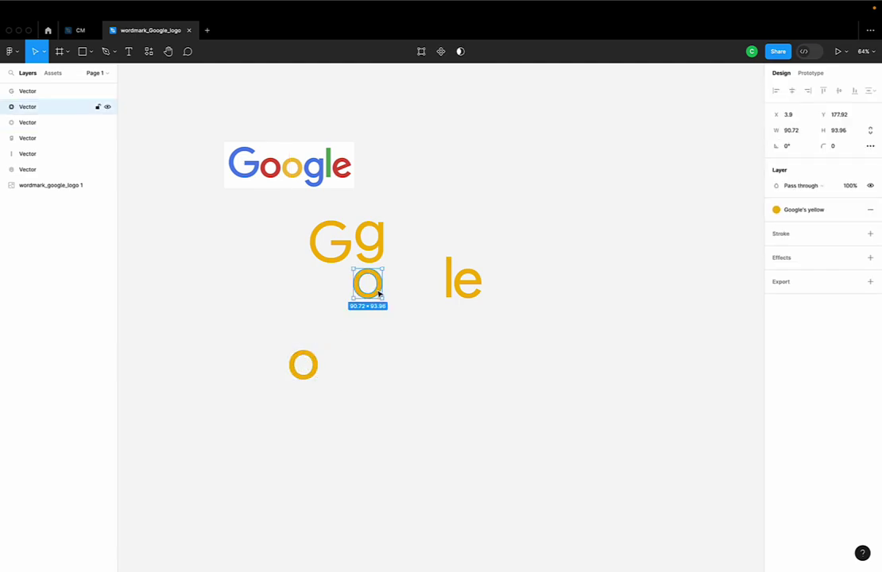
drag(378, 293, 349, 374)
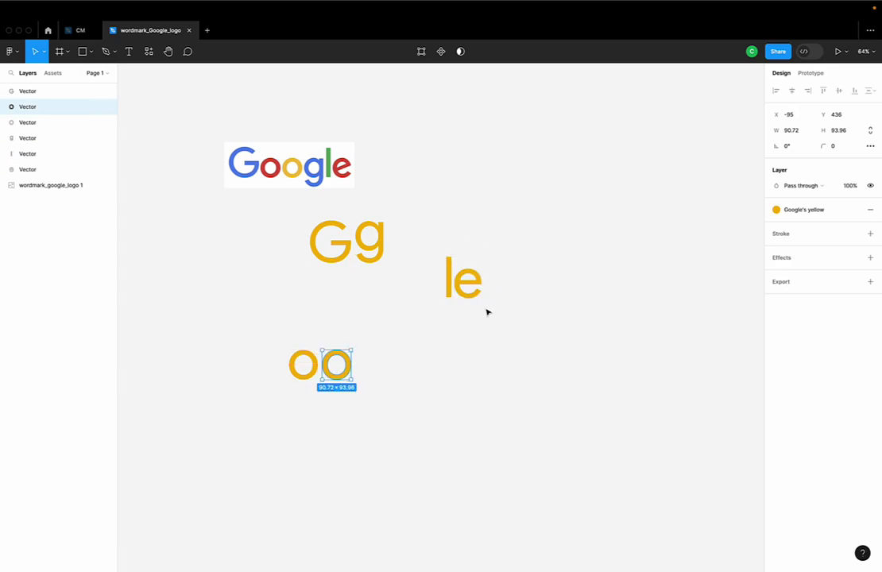
click(486, 355)
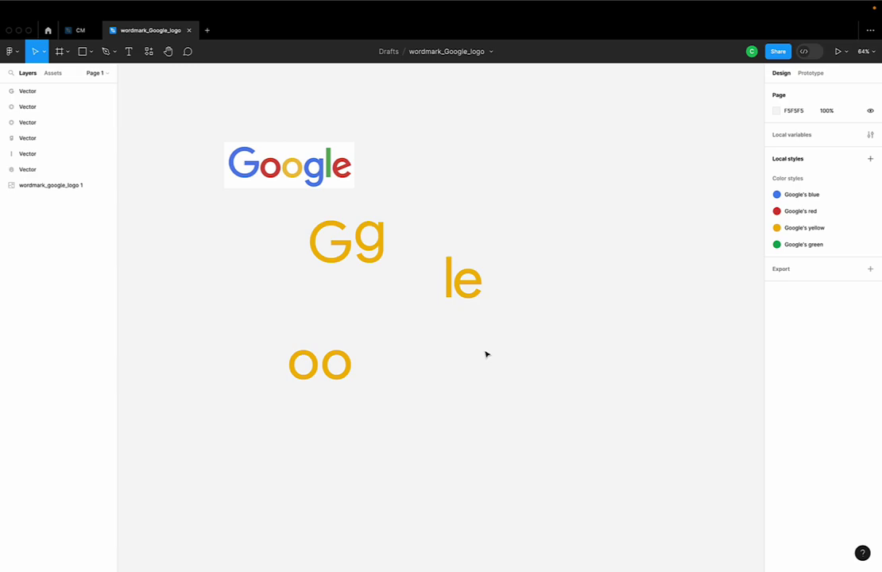
- Fill the separated G and g letters with the Google's blue style
click(346, 260)
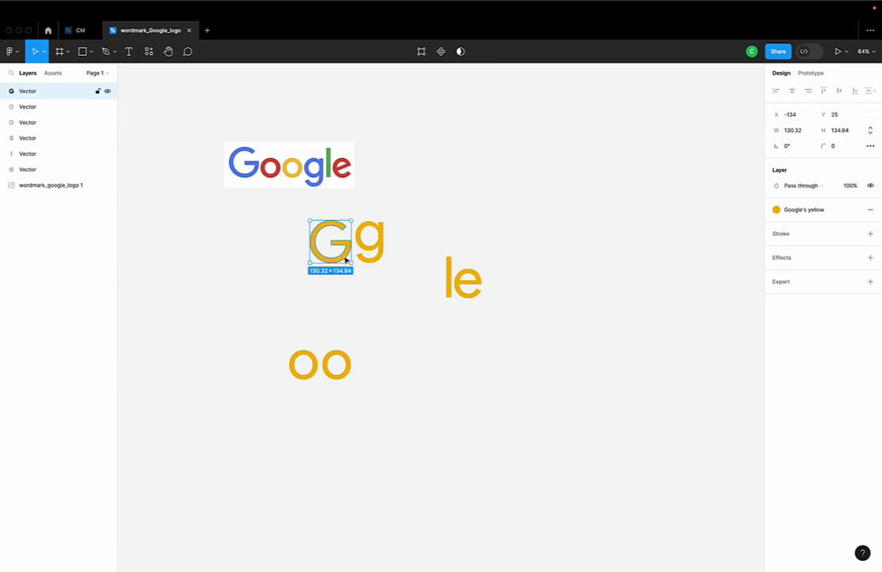
click(797, 210)
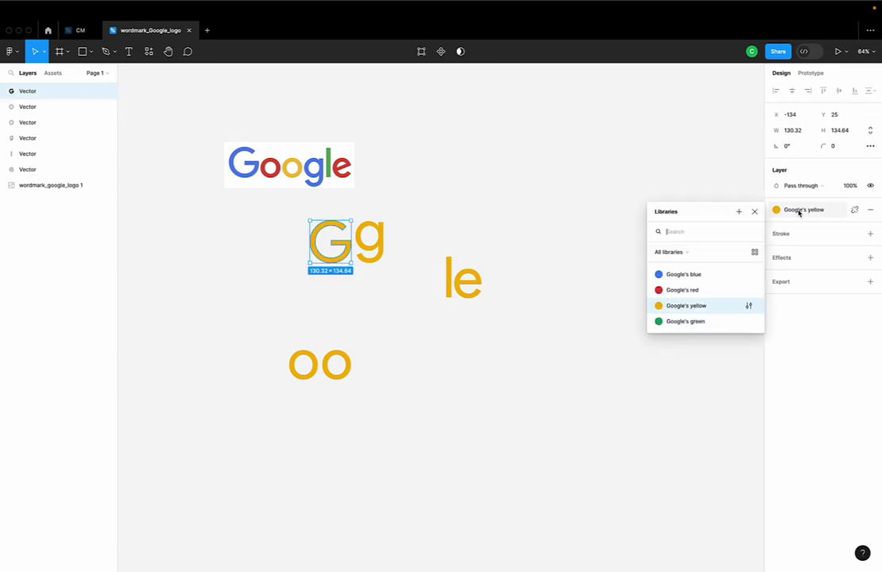
click(699, 273)
click(507, 360)
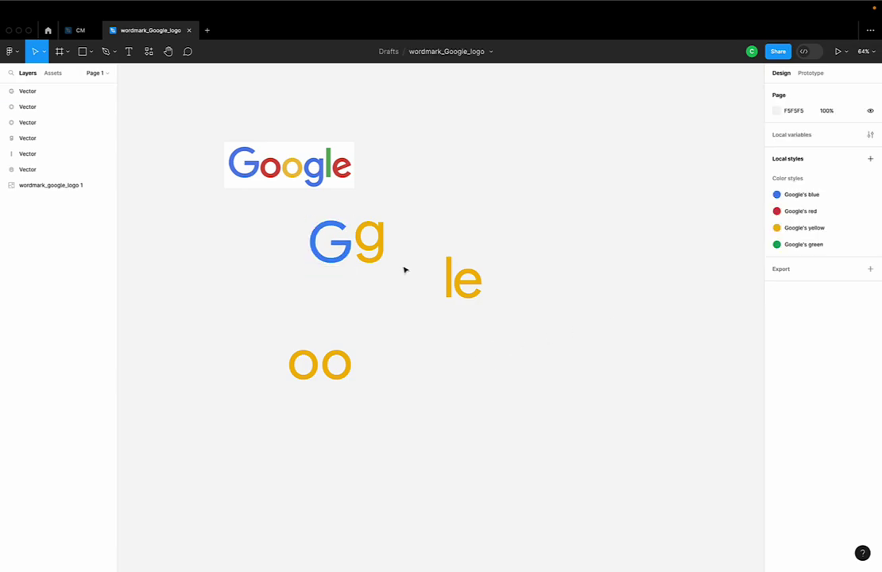
click(376, 254)
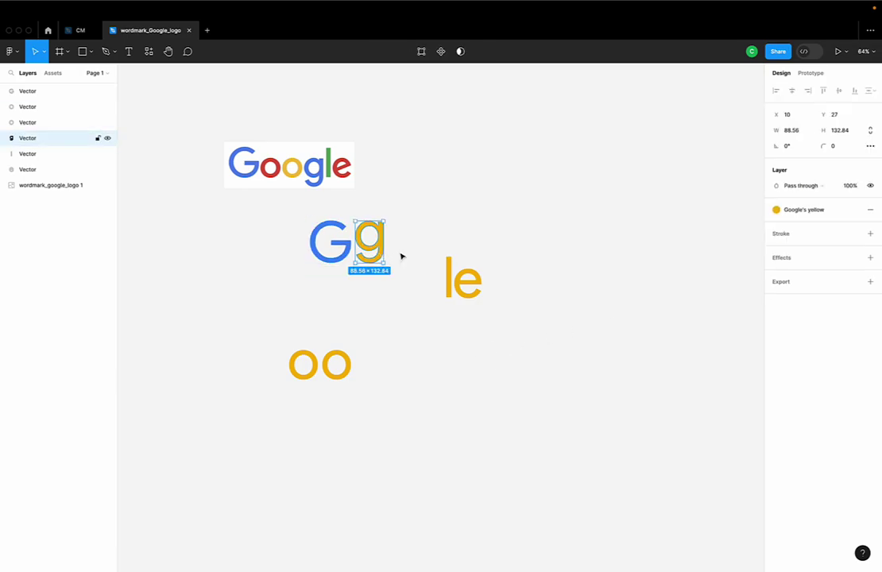
click(803, 211)
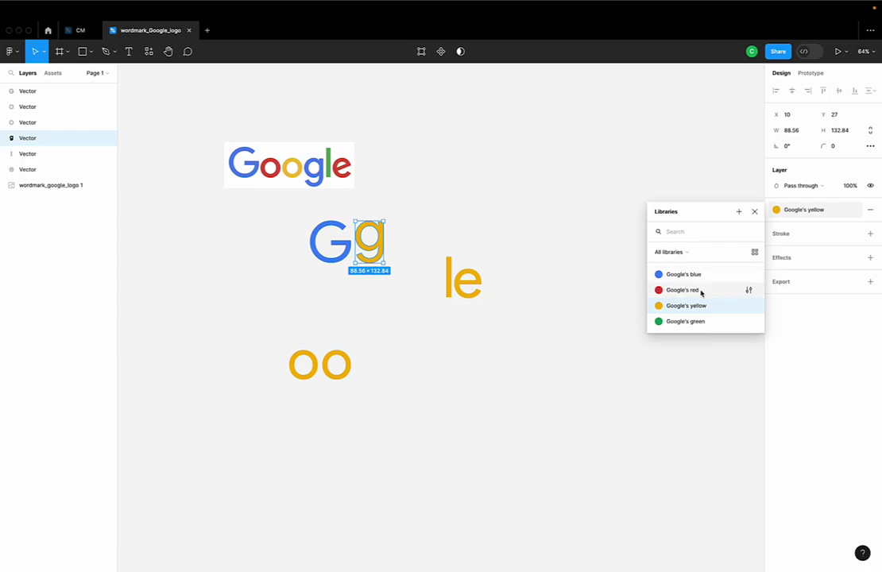
click(713, 274)
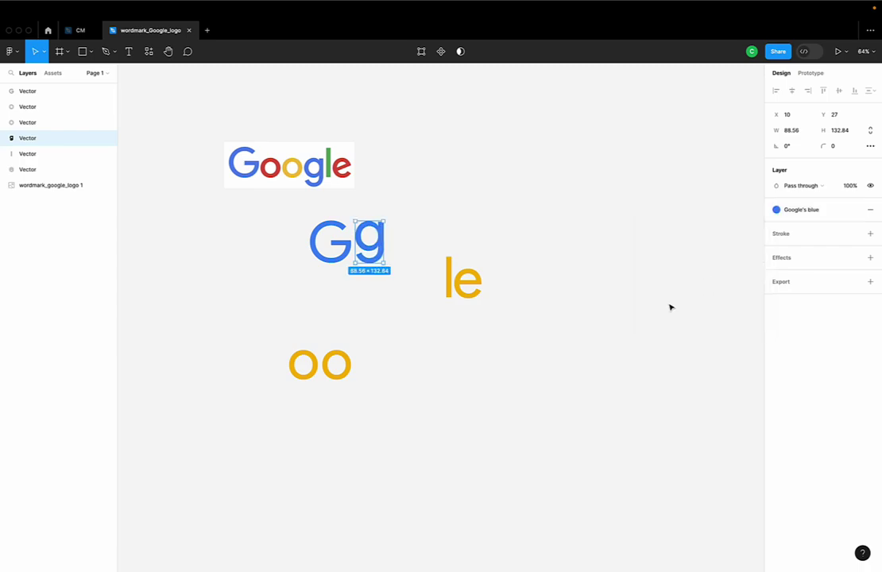
click(582, 376)
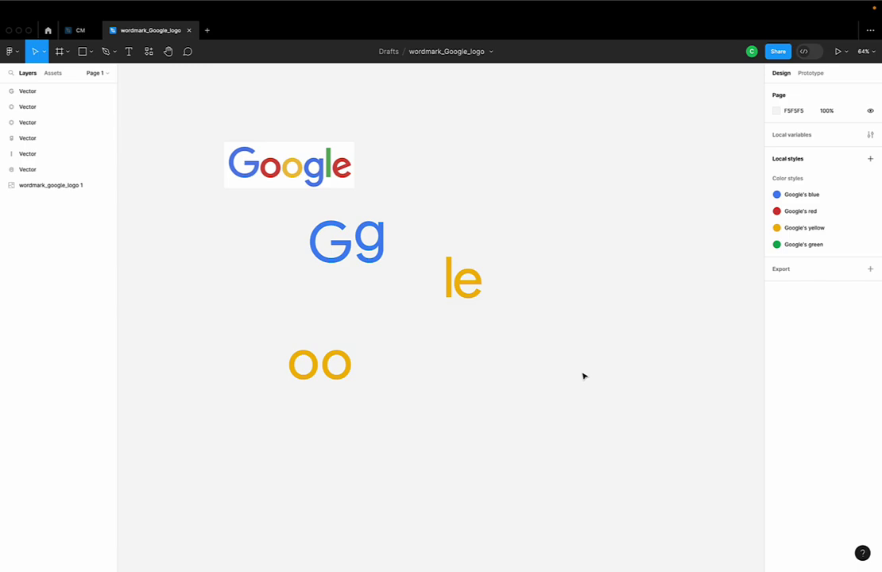
- Fill the first o with Google's red, leaving the second o yellow
click(314, 378)
click(800, 209)
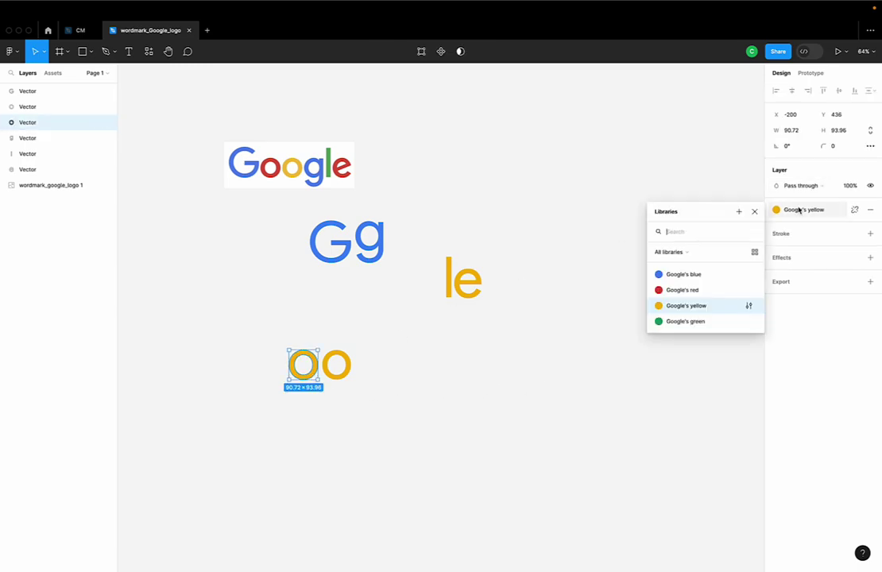
click(690, 290)
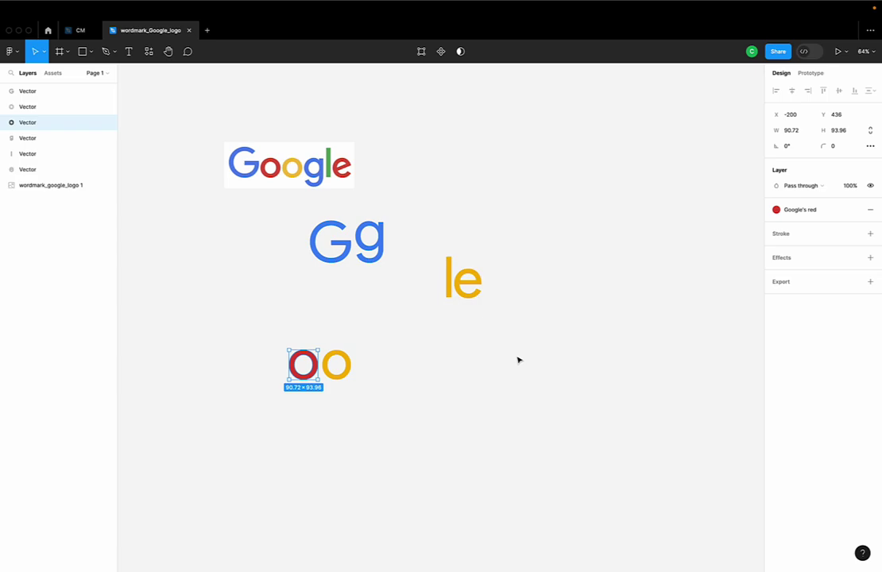
click(350, 376)
click(450, 333)
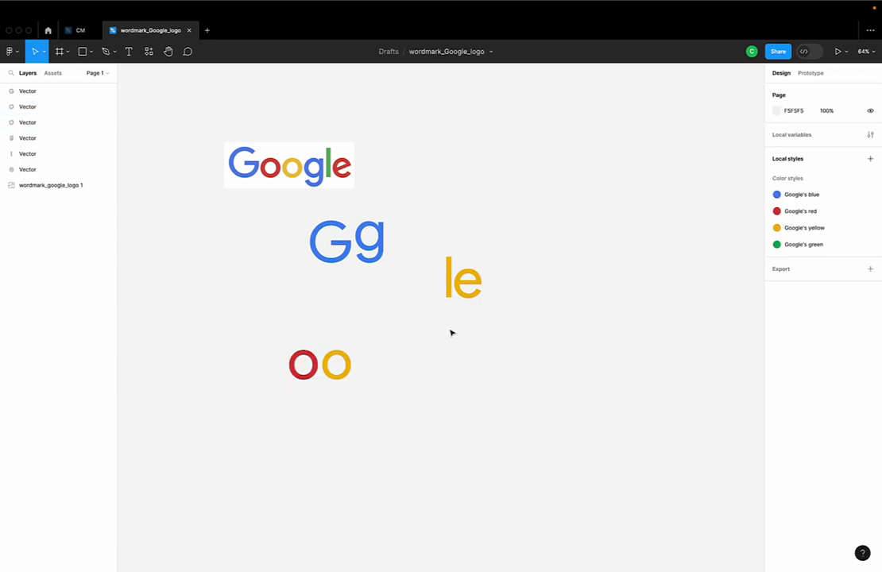
- Fill the l with Google's green and the e with Google's red
click(451, 294)
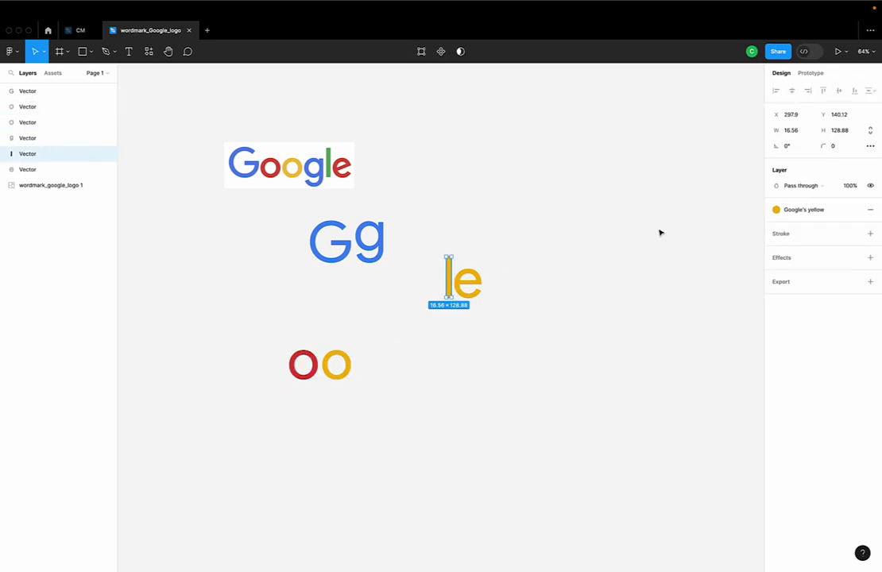
click(783, 211)
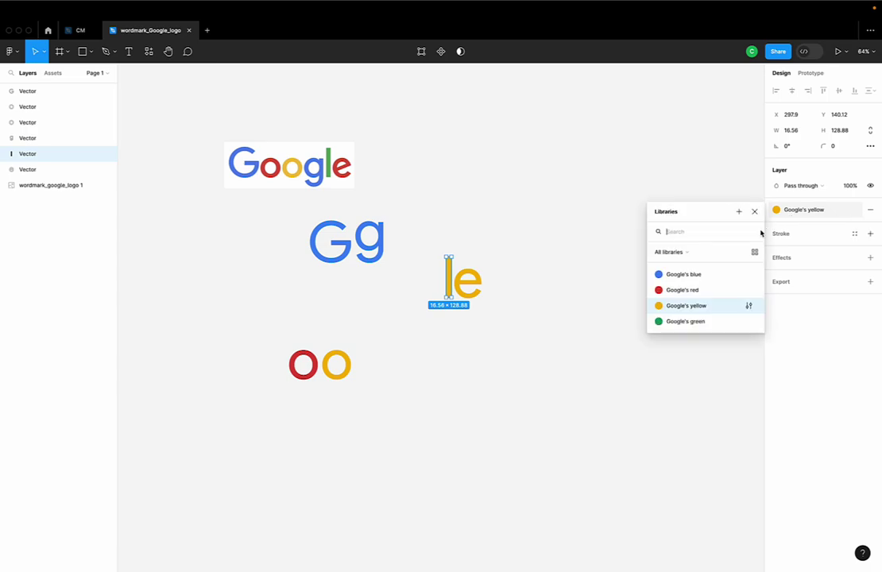
click(678, 322)
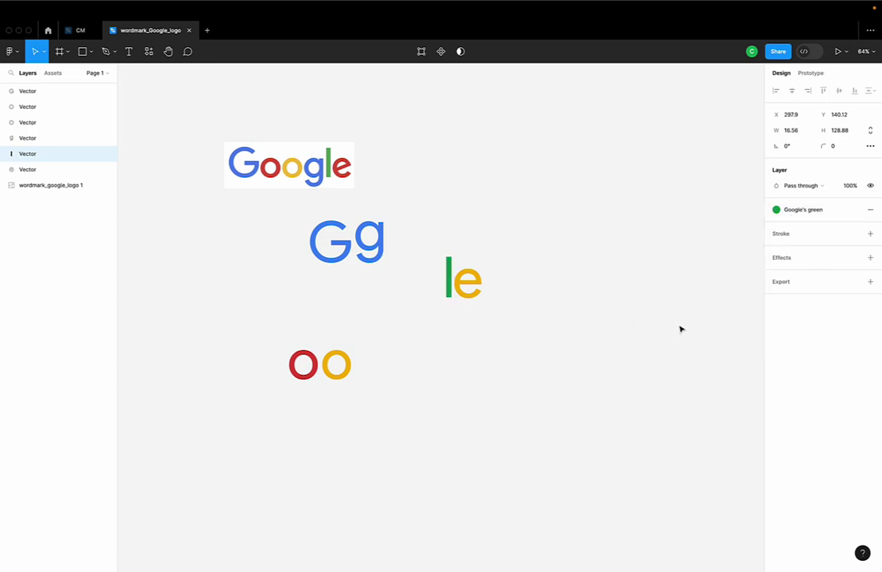
click(470, 296)
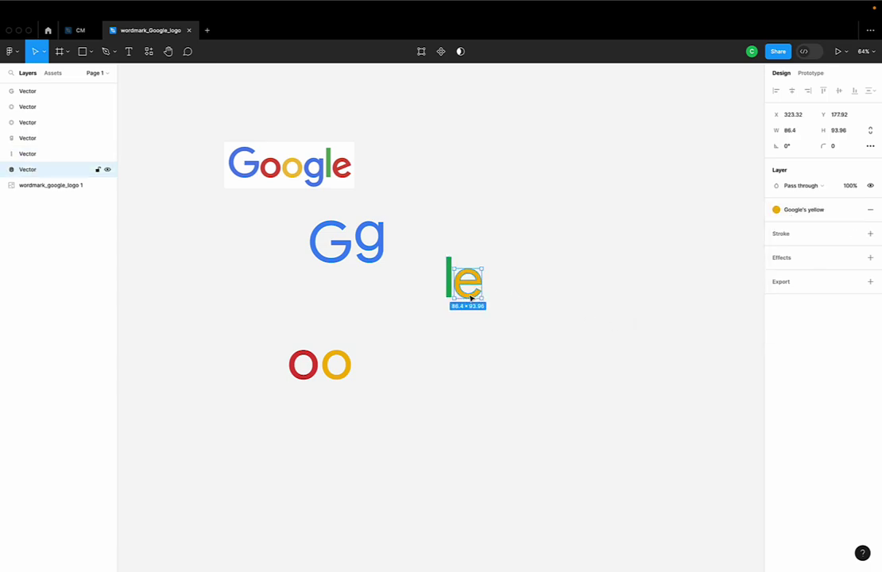
click(805, 211)
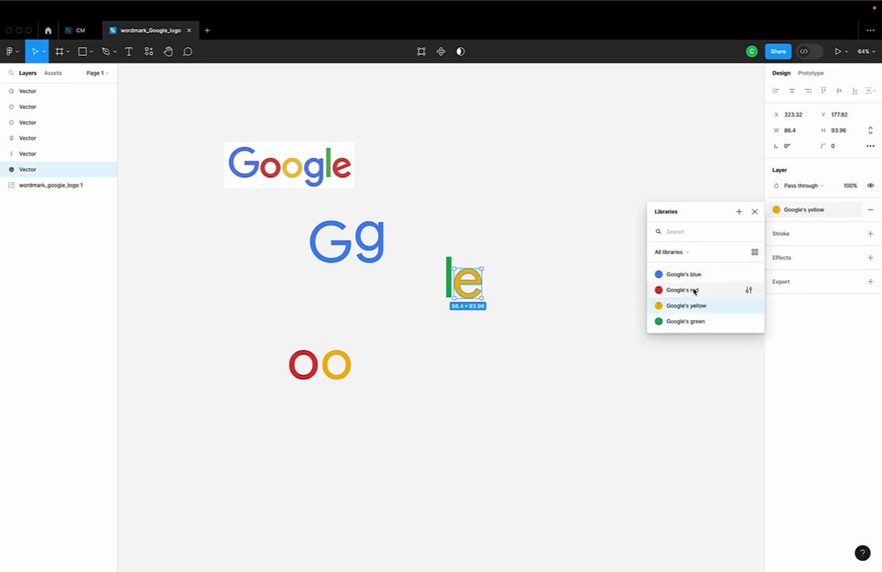
click(694, 291)
click(545, 422)
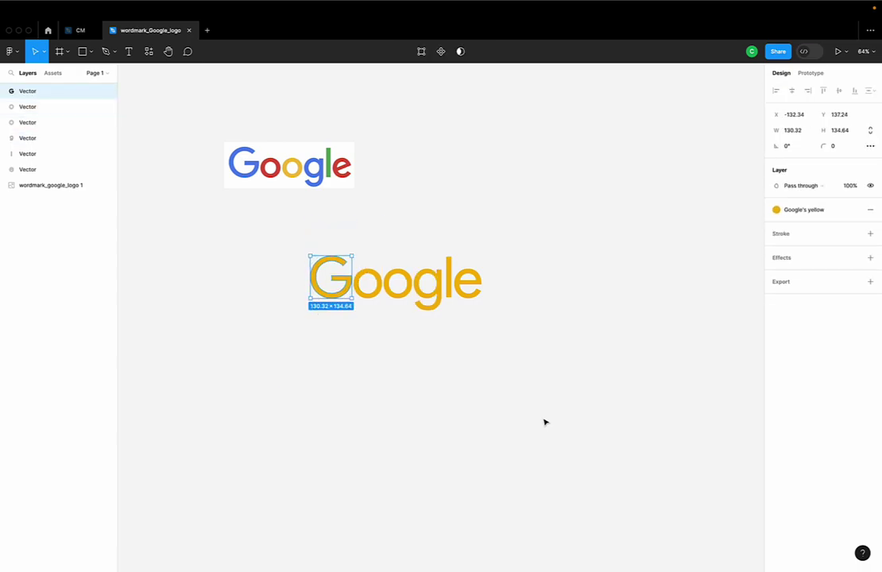
- Fill the wordmark's G and g with Google's blue and the first o with red
click(571, 405)
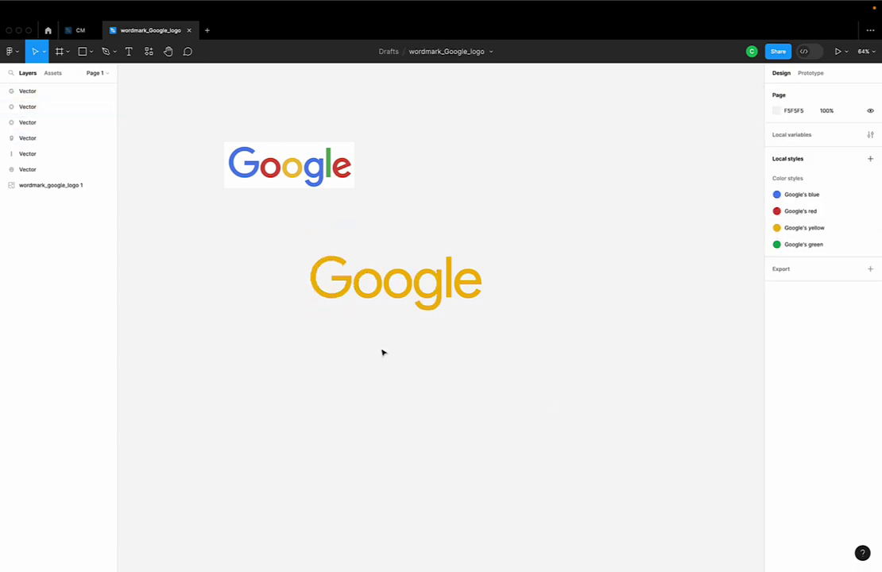
click(310, 256)
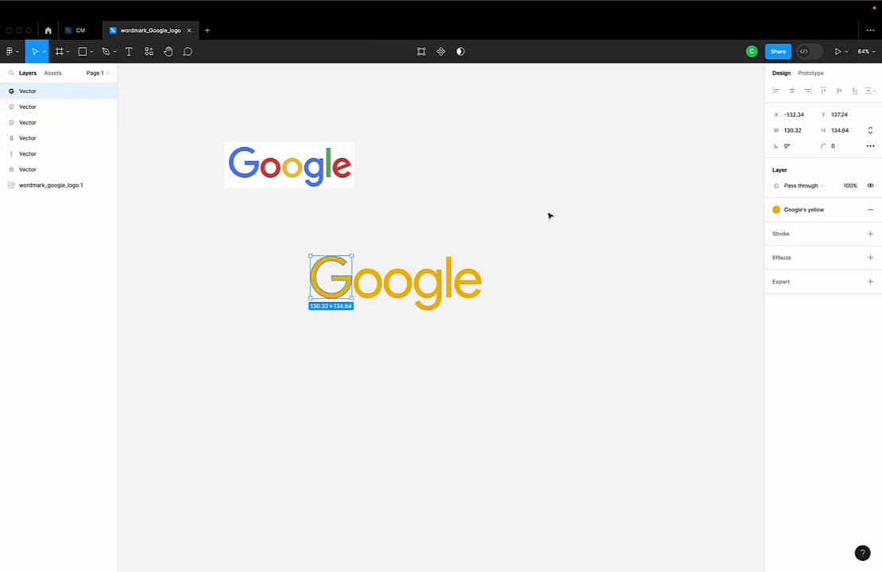
click(787, 209)
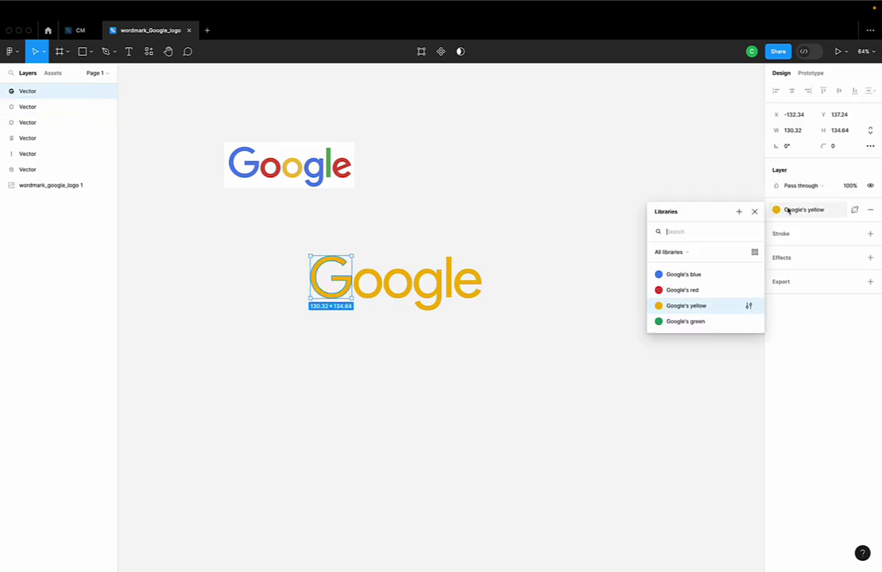
click(709, 275)
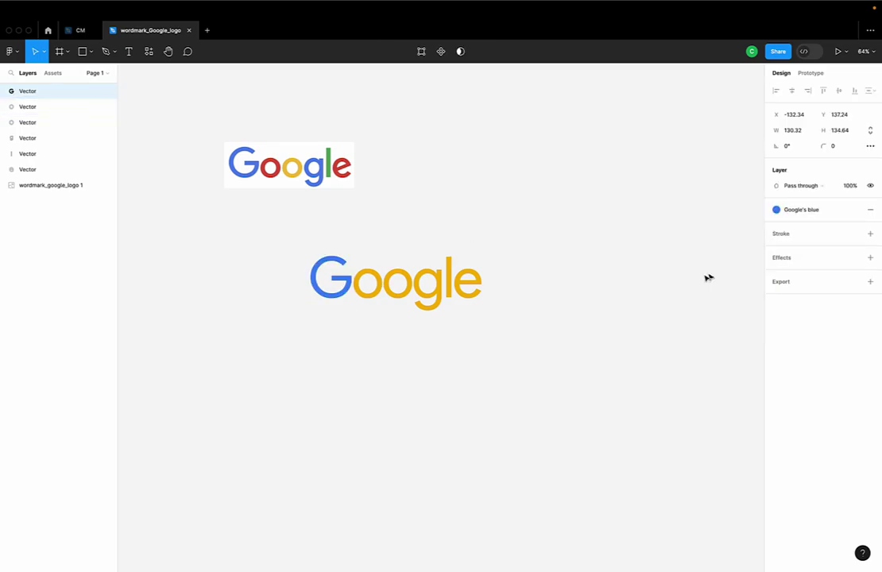
click(378, 295)
click(793, 209)
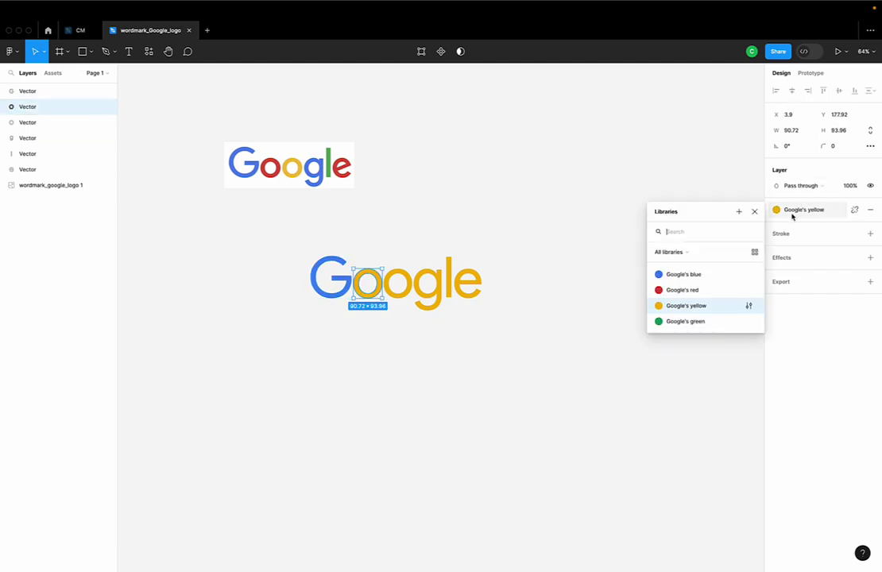
click(682, 290)
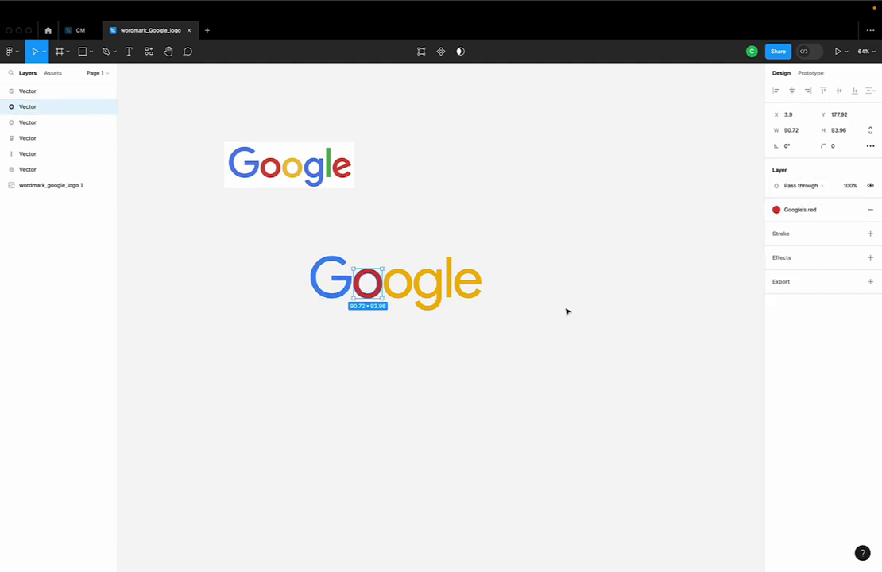
click(441, 305)
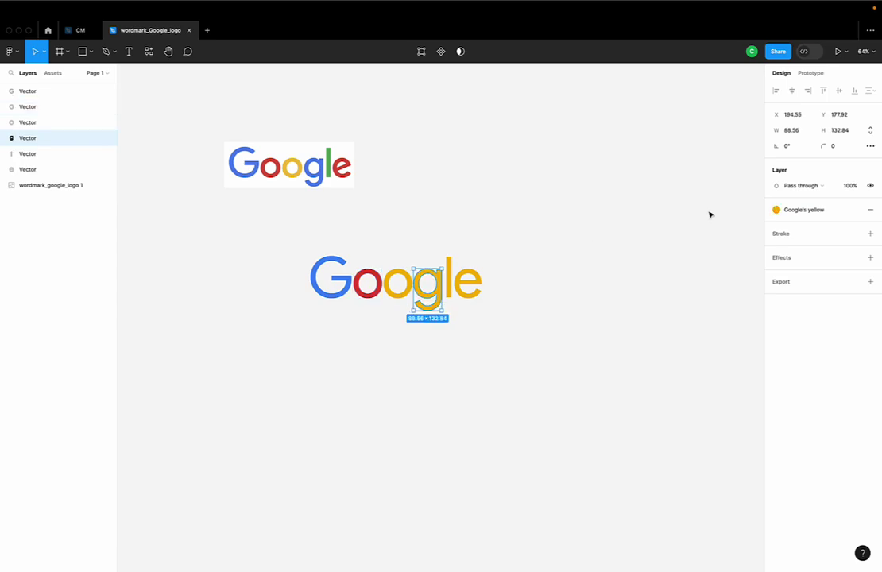
click(793, 210)
click(683, 274)
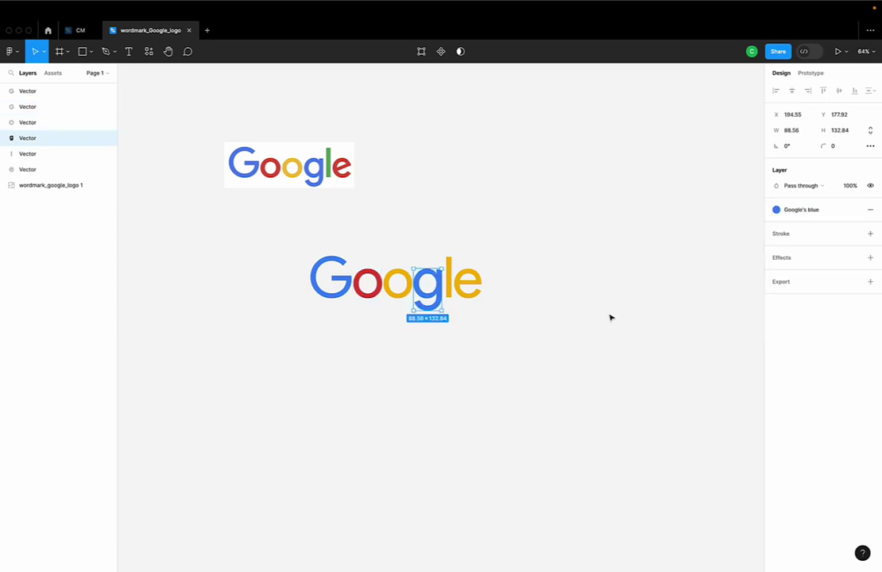
click(548, 338)
- Fill the l with Google's green and the e with Google's red
click(449, 291)
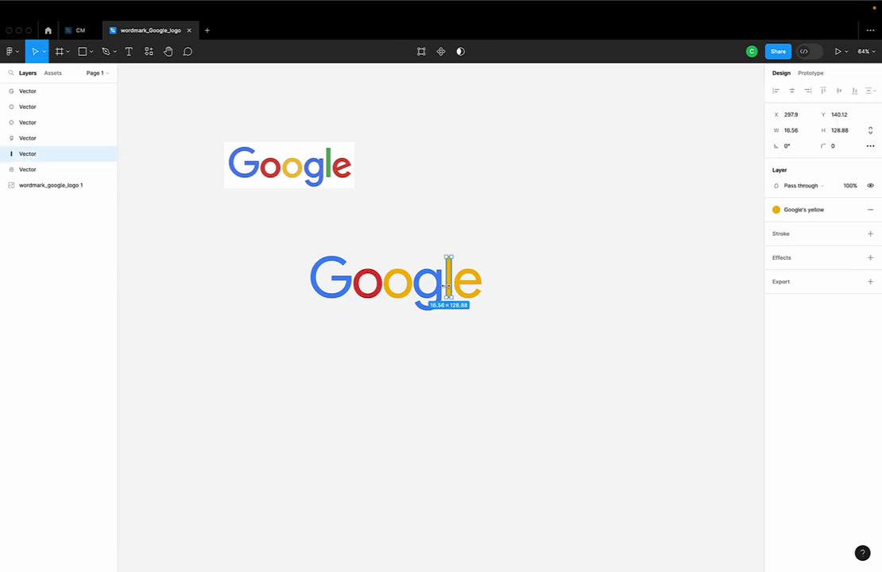
click(795, 213)
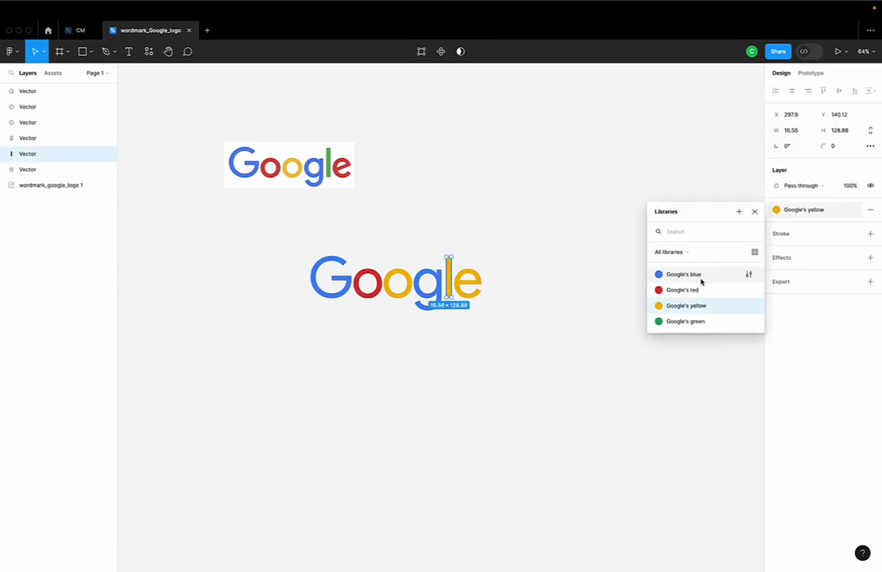
click(688, 321)
click(659, 330)
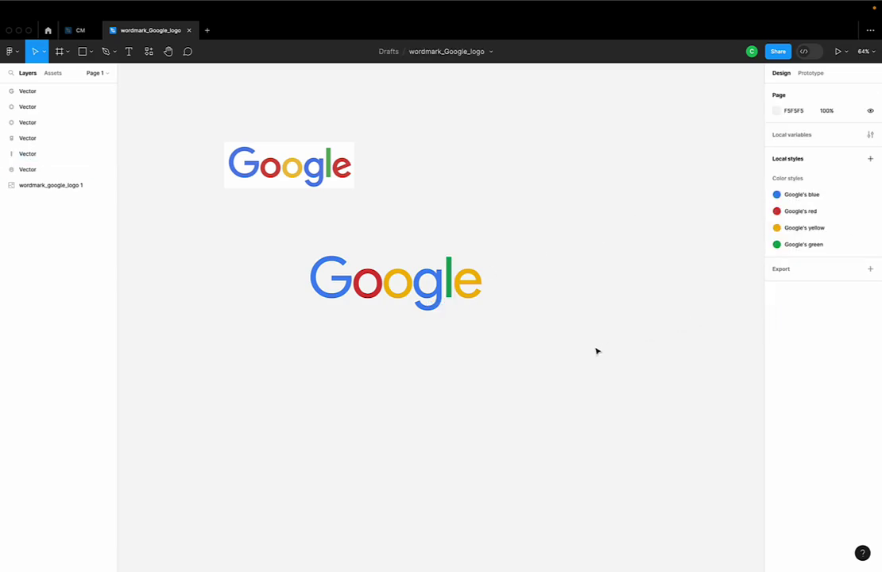
click(476, 293)
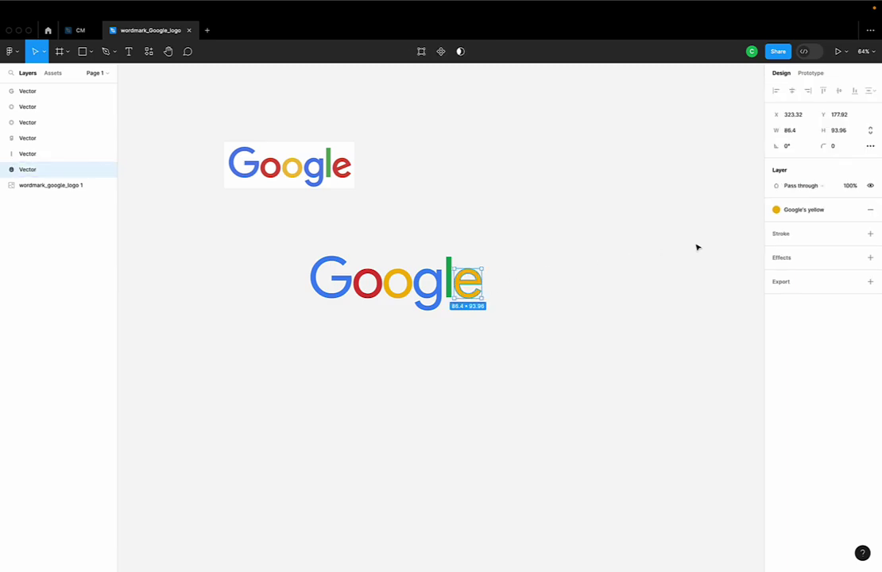
click(795, 211)
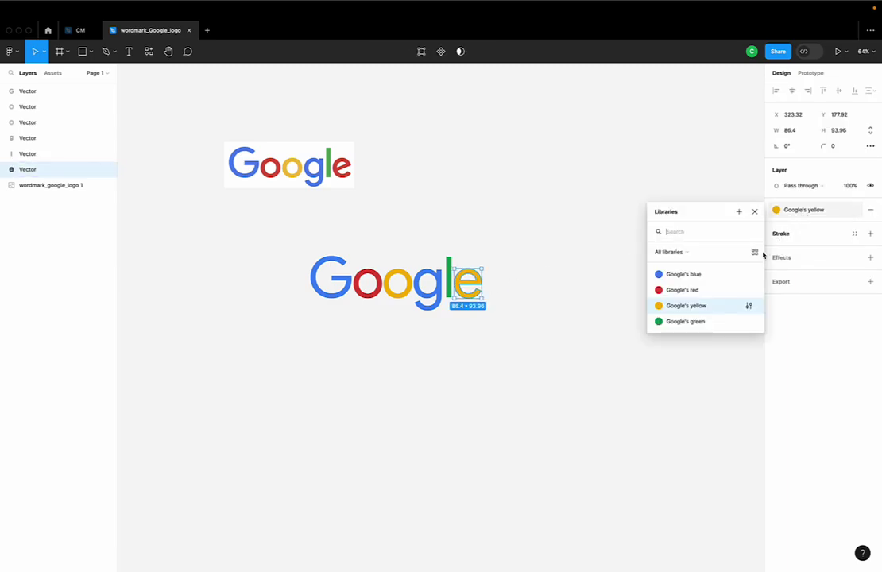
click(718, 290)
click(598, 350)
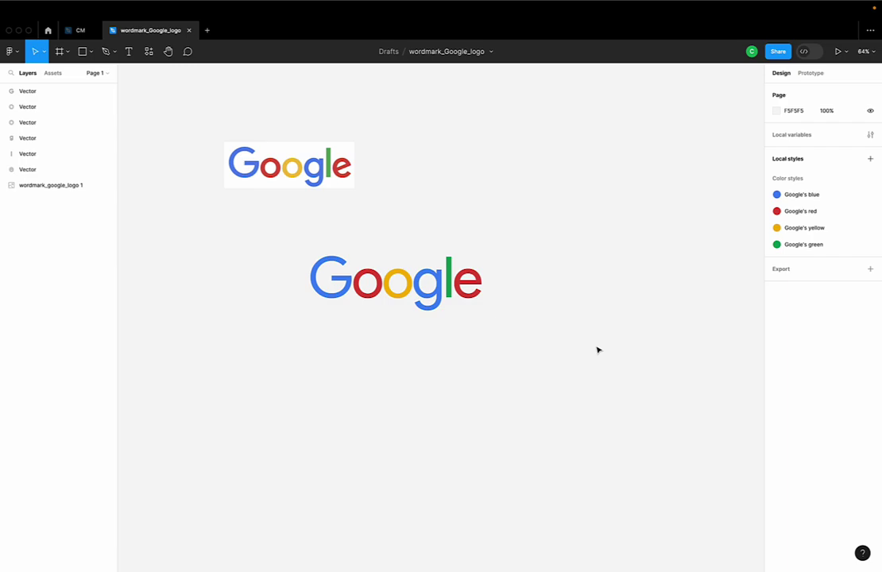
scroll(598, 350, down, 2)
scroll(597, 349, up, 1)
scroll(597, 349, up, 1)
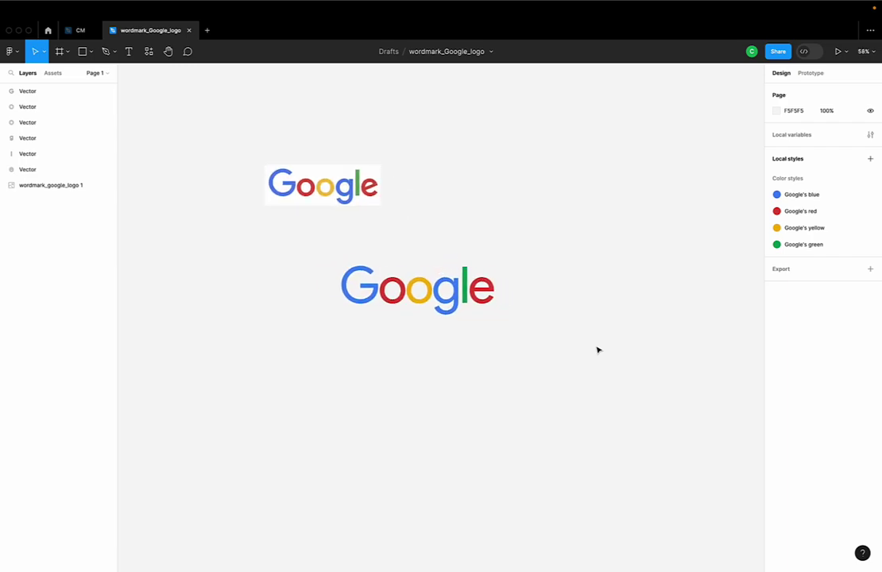
scroll(597, 349, down, 3)
scroll(597, 349, down, 1)
scroll(598, 350, down, 2)
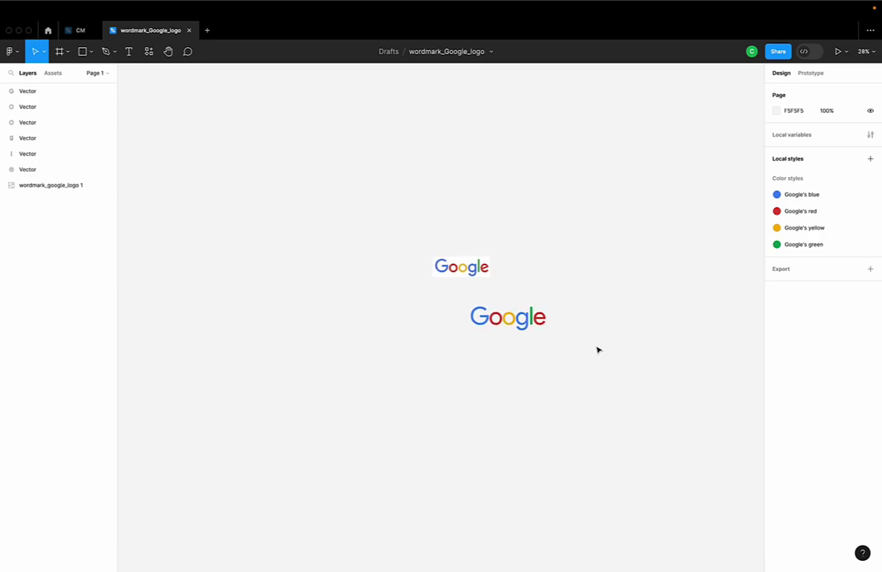
scroll(598, 350, up, 2)
scroll(598, 350, up, 1)
scroll(598, 350, up, 1)
scroll(598, 350, up, 2)
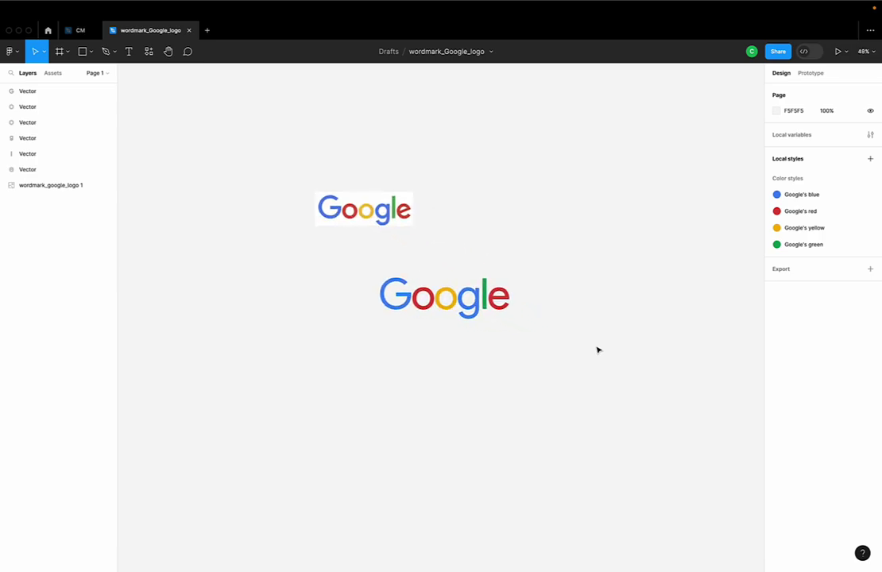
scroll(597, 350, up, 2)
scroll(598, 349, up, 1)
scroll(598, 349, up, 1)
scroll(597, 349, up, 2)
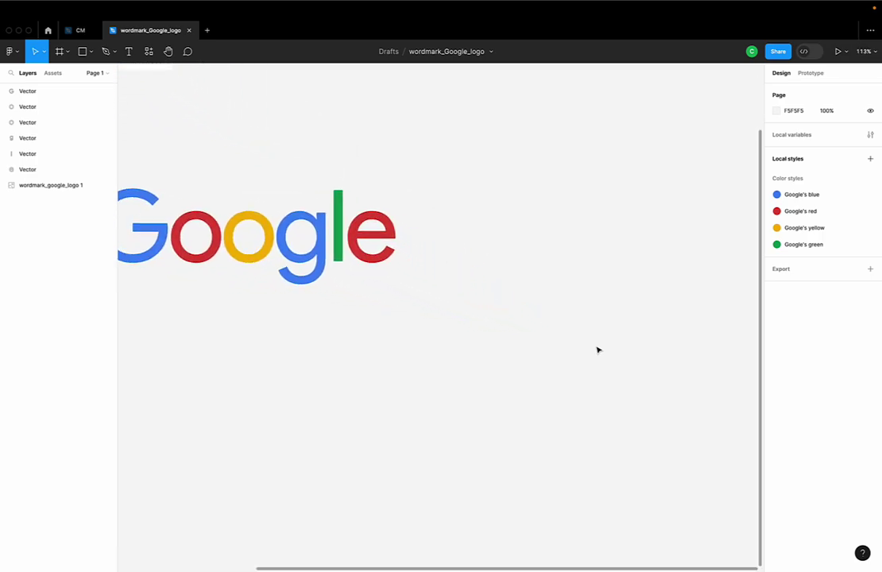
scroll(598, 349, up, 1)
scroll(598, 350, up, 1)
scroll(598, 350, up, 2)
scroll(598, 350, left, 3)
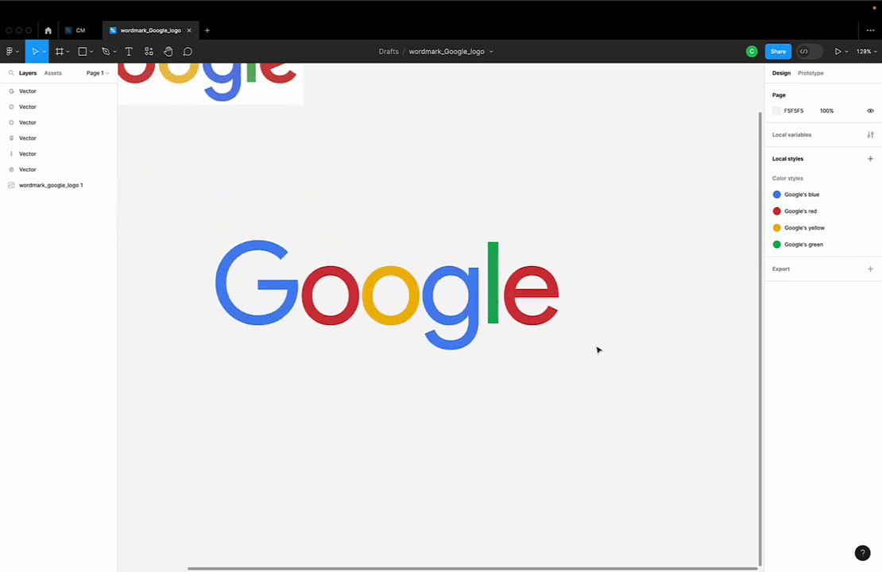
scroll(597, 349, up, 1)
scroll(598, 349, up, 2)
scroll(597, 350, left, 2)
scroll(598, 349, down, 2)
scroll(597, 349, right, 1)
scroll(597, 350, down, 1)
scroll(597, 350, left, 1)
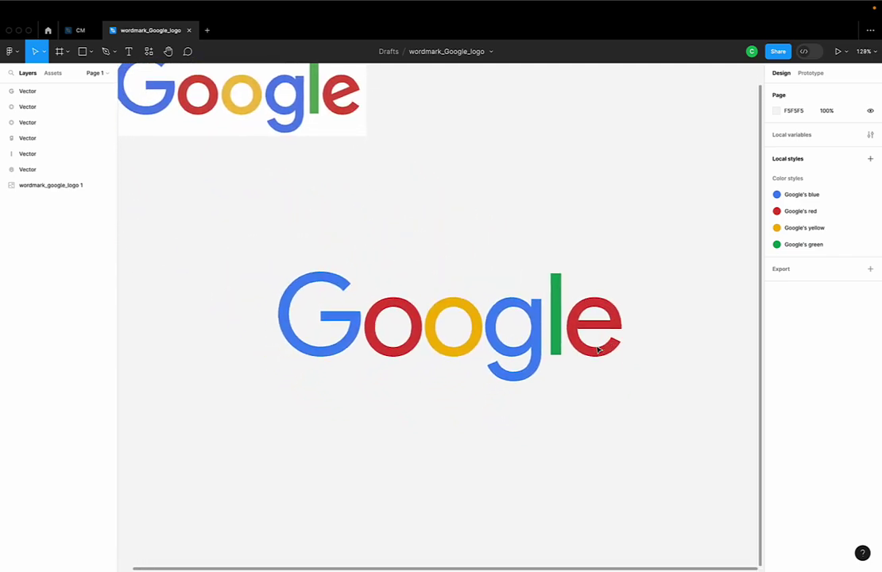
- Move the reference Google image to sit centred above the coloured wordmark
double_click(305, 129)
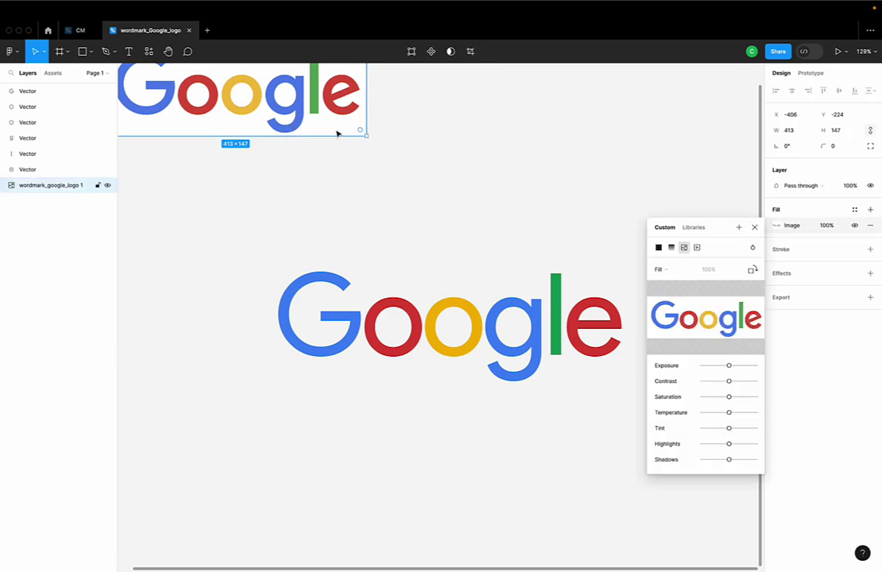
drag(326, 119, 556, 226)
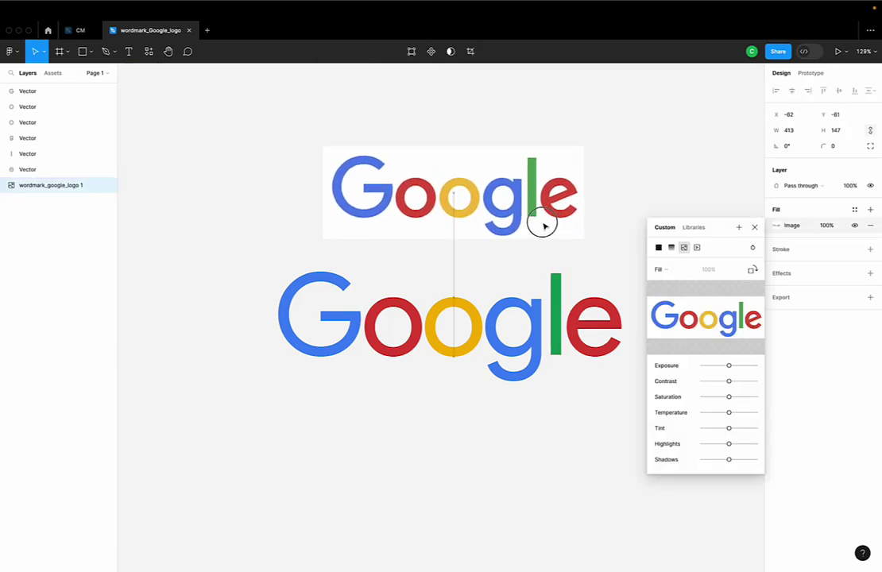
click(664, 167)
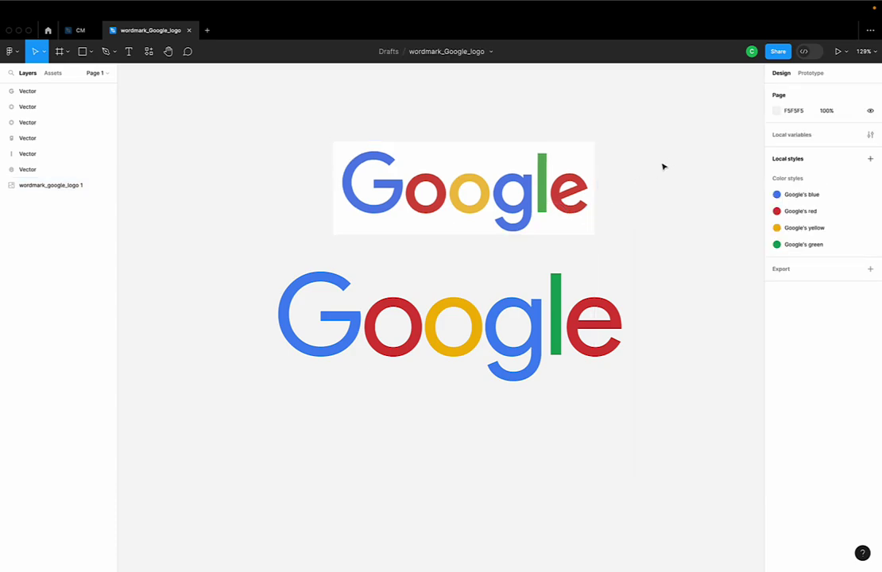
scroll(663, 167, right, 5)
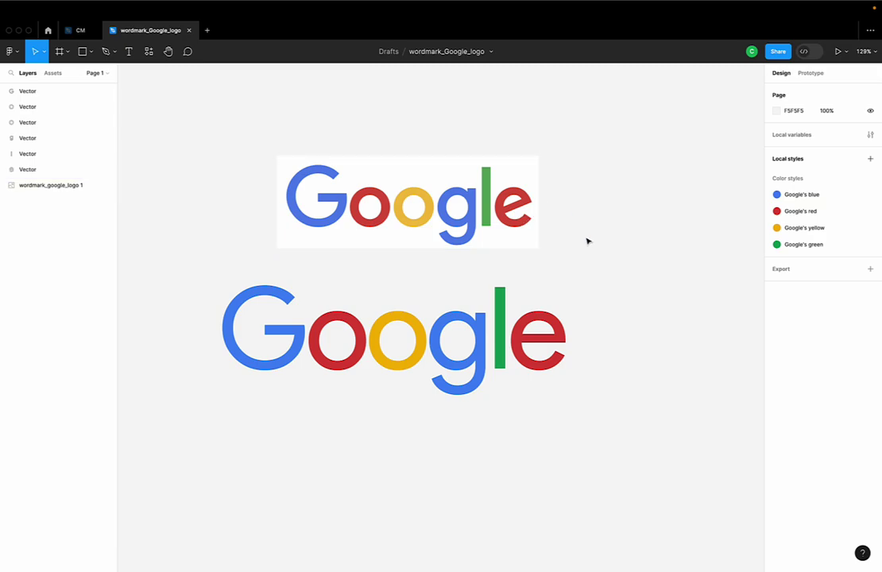
scroll(587, 241, up, 1)
scroll(587, 241, left, 1)
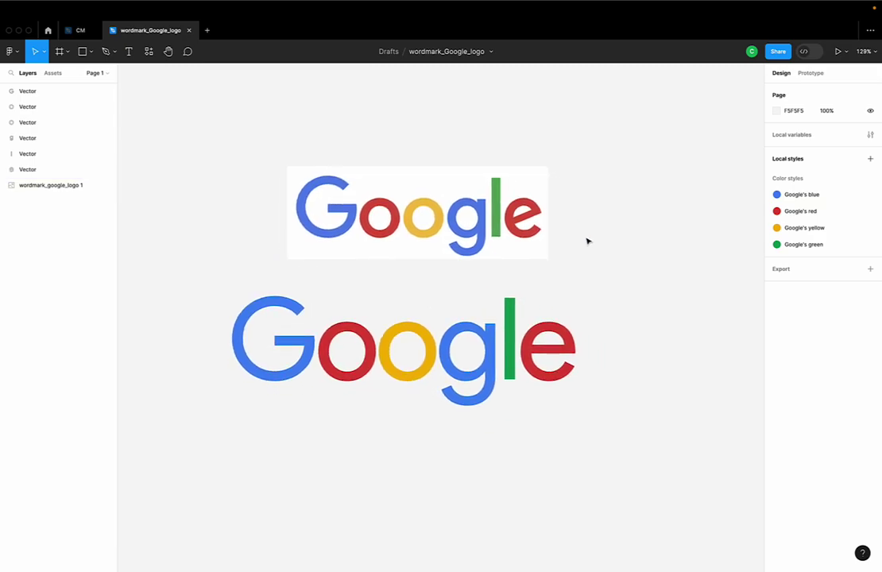